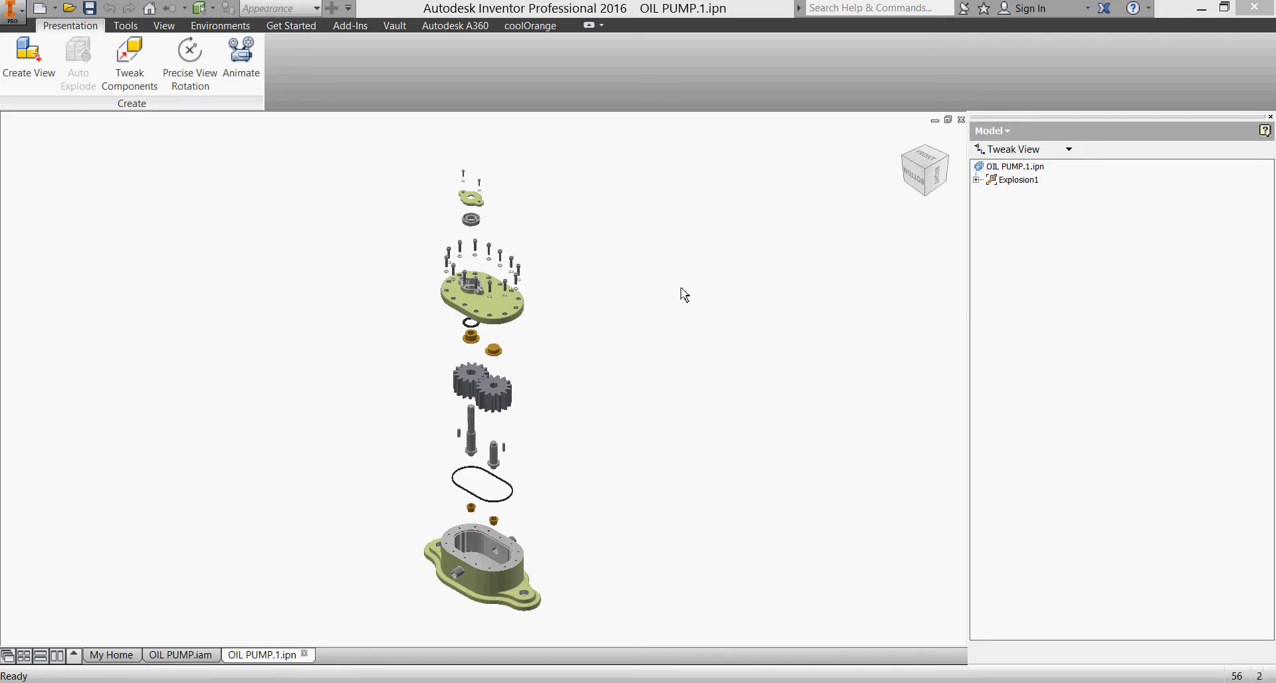
Play the oil pump's explosion animation in reverse, then reset and close the animation
{"action": "left_click", "coordinate": [241, 57]}
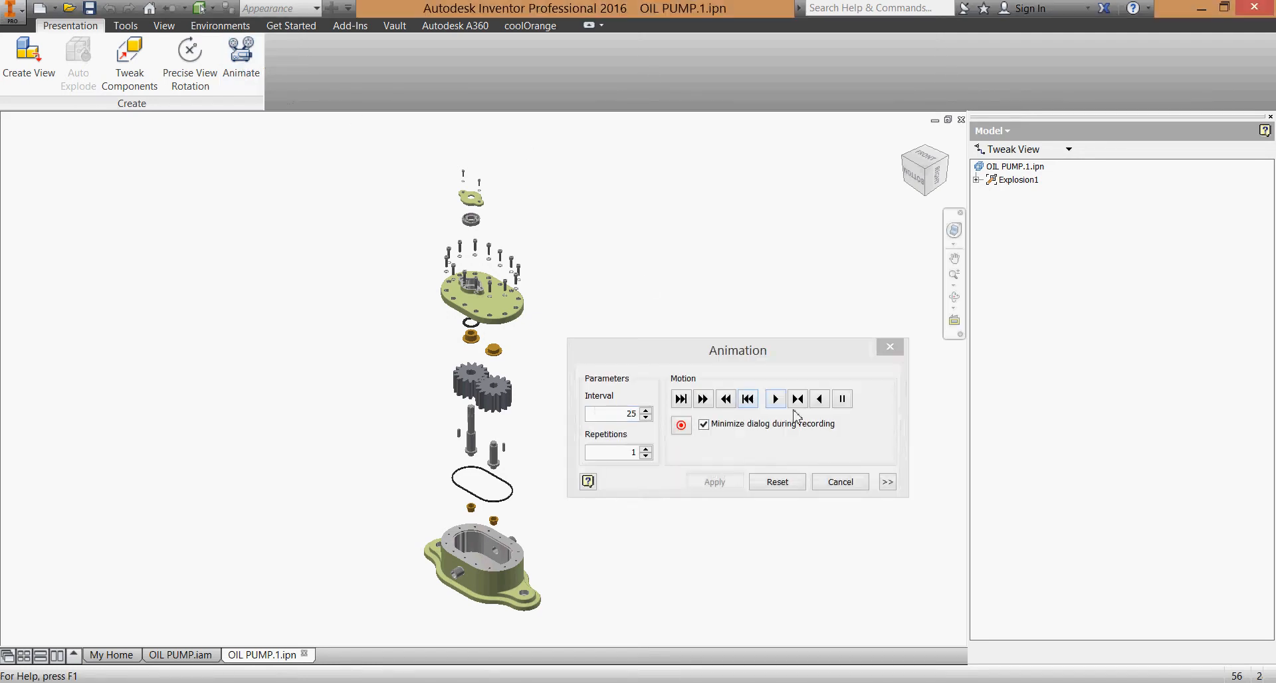
{"action": "left_click", "coordinate": [820, 400]}
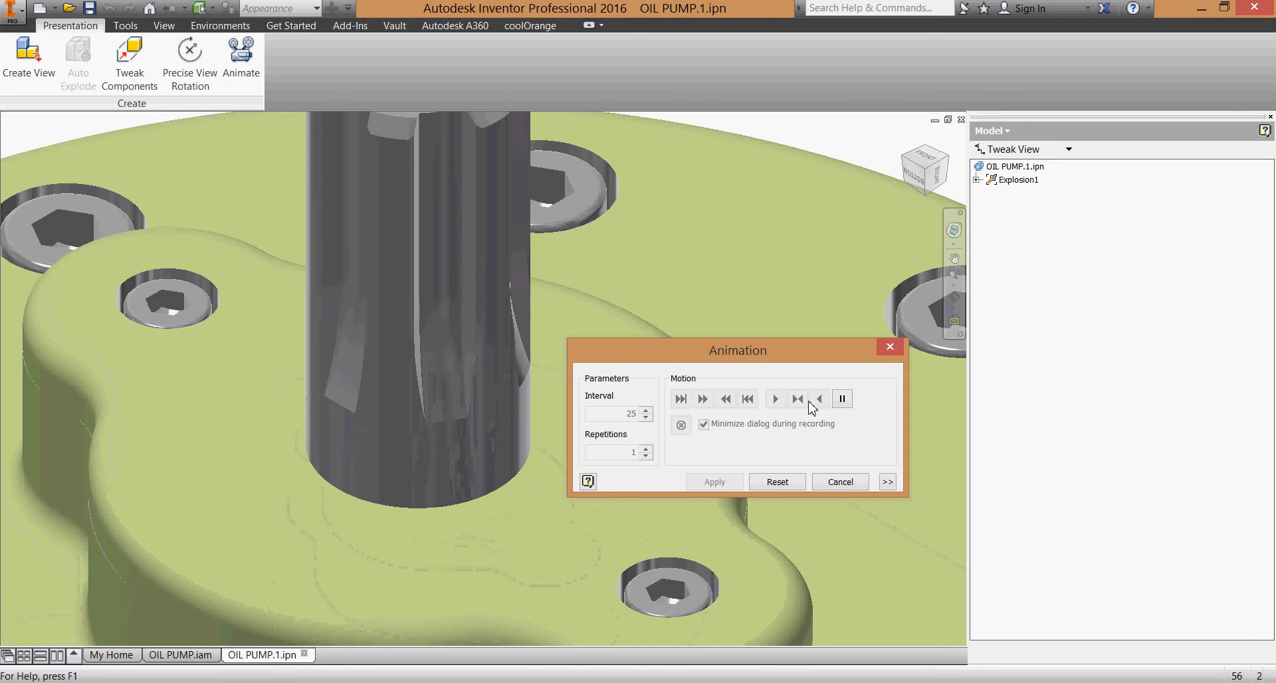
{"action": "left_click_drag", "start_coordinate": [683, 351], "coordinate": [1174, 353]}
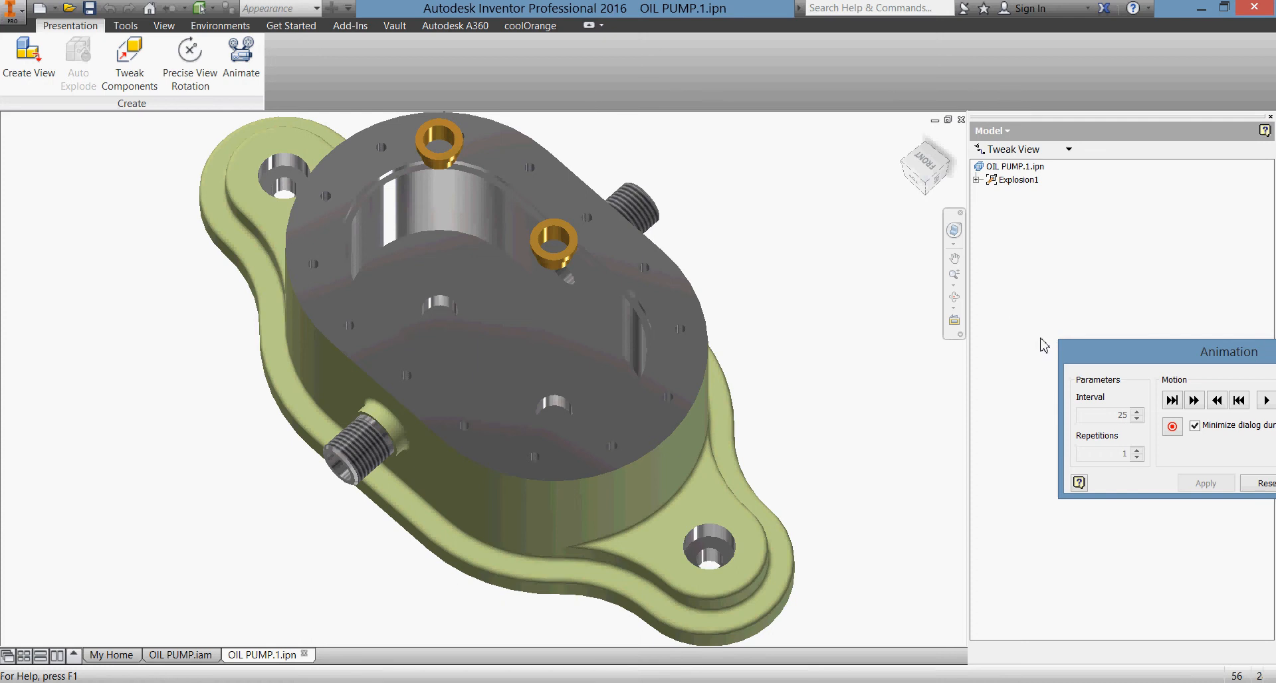
{"action": "left_click_drag", "start_coordinate": [1168, 354], "coordinate": [1019, 353]}
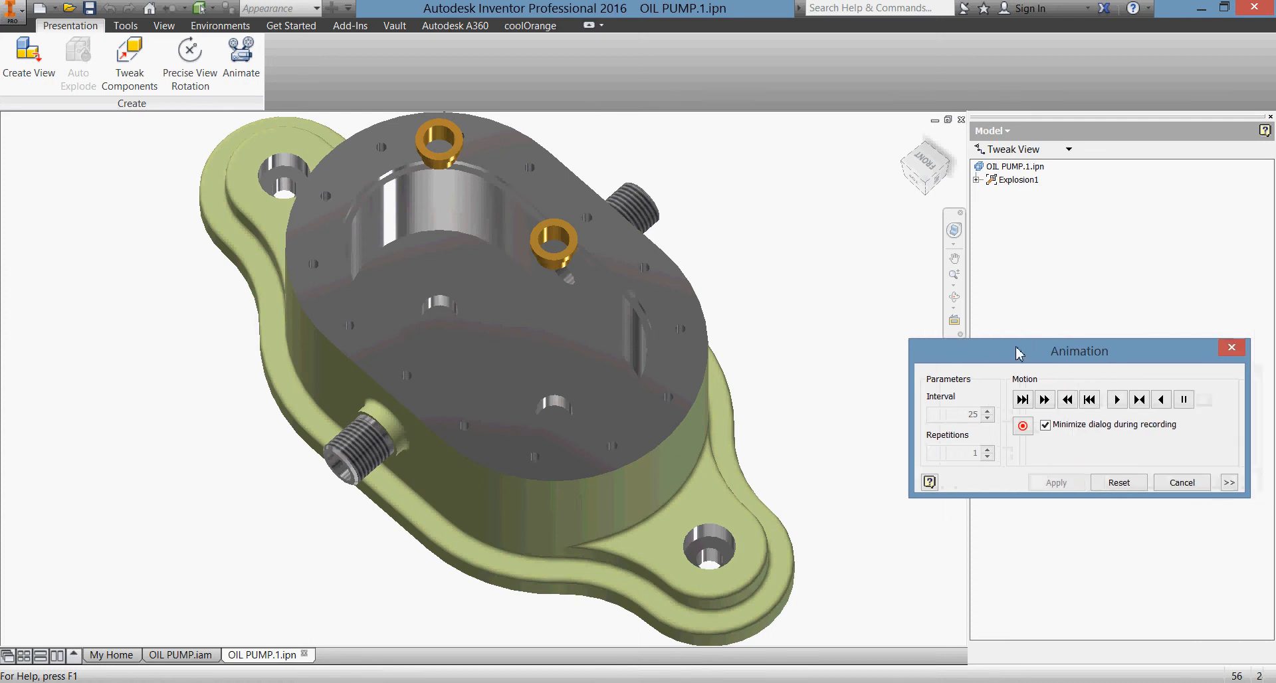
{"action": "left_click", "coordinate": [1119, 484]}
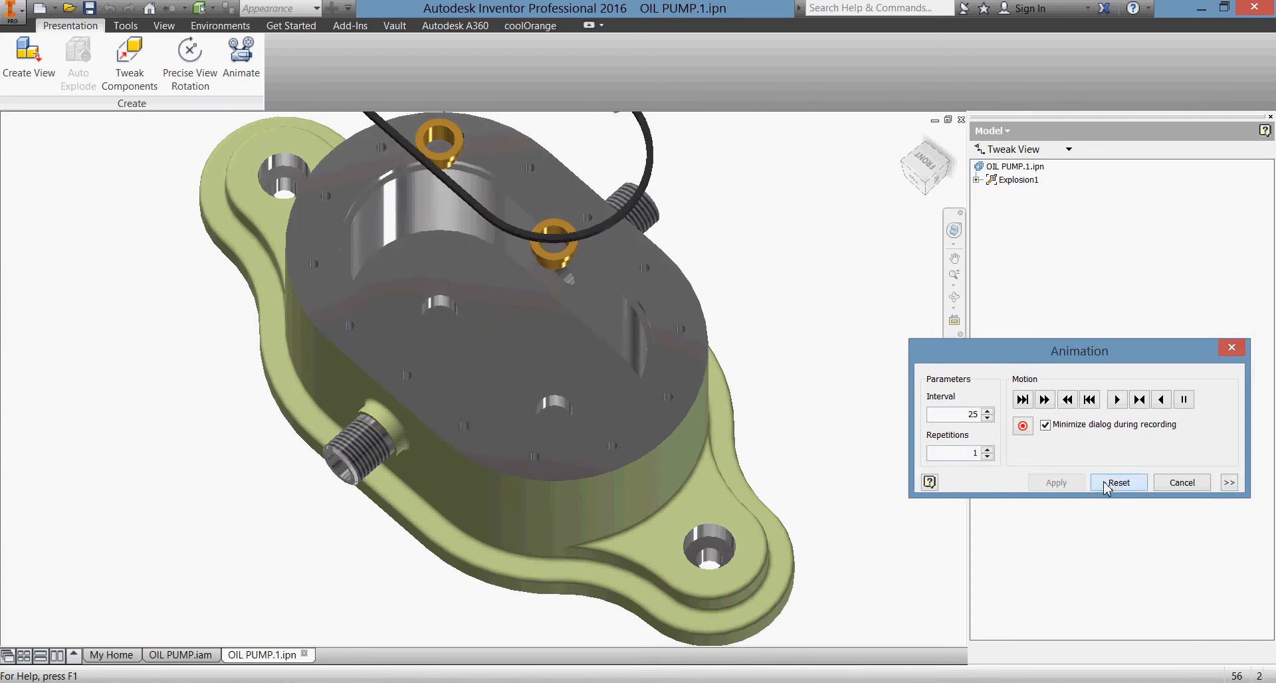
{"action": "left_click", "coordinate": [1182, 484]}
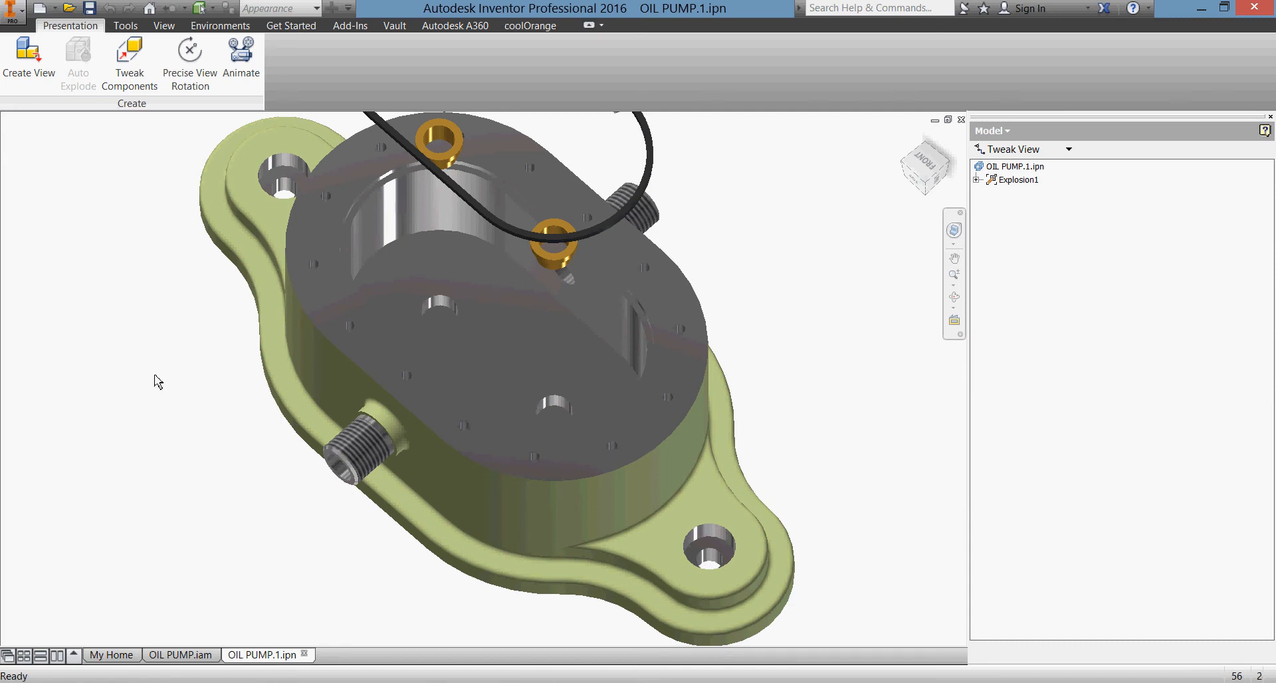
Create a new presentation with a view of OIL PUMP.iam from the workspace folder, leaving Auto Explode off
{"action": "left_click", "coordinate": [116, 655]}
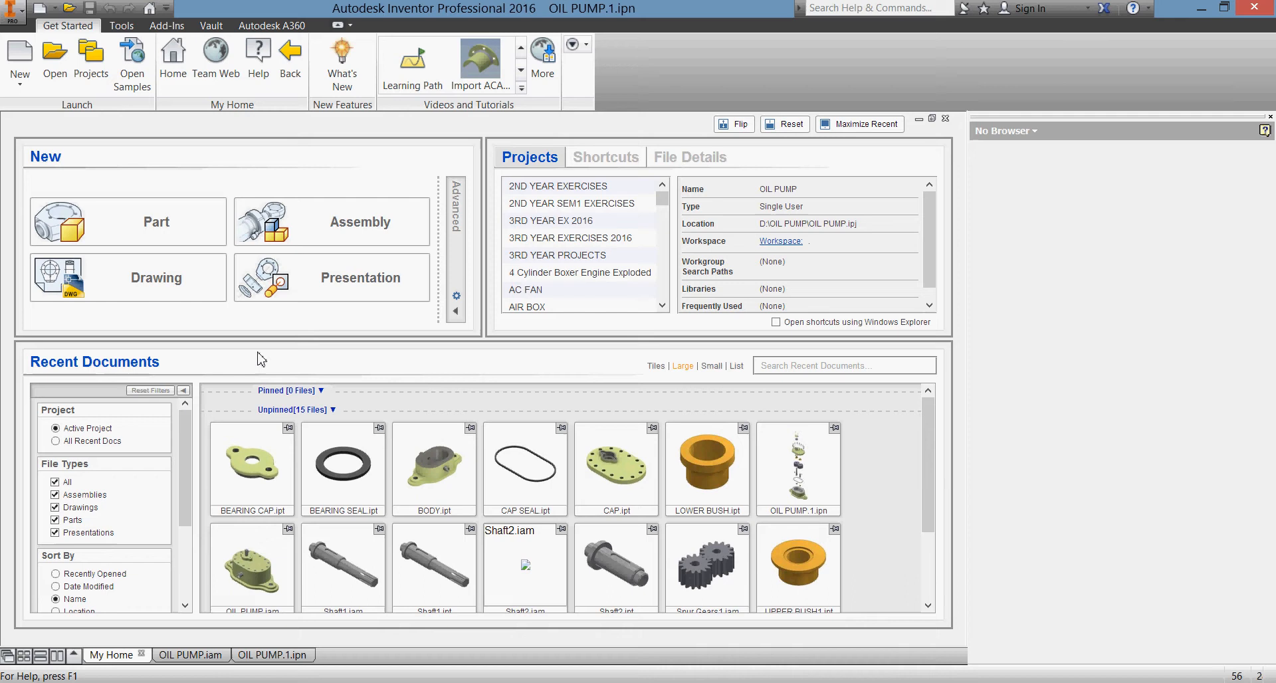
{"action": "left_click", "coordinate": [321, 292]}
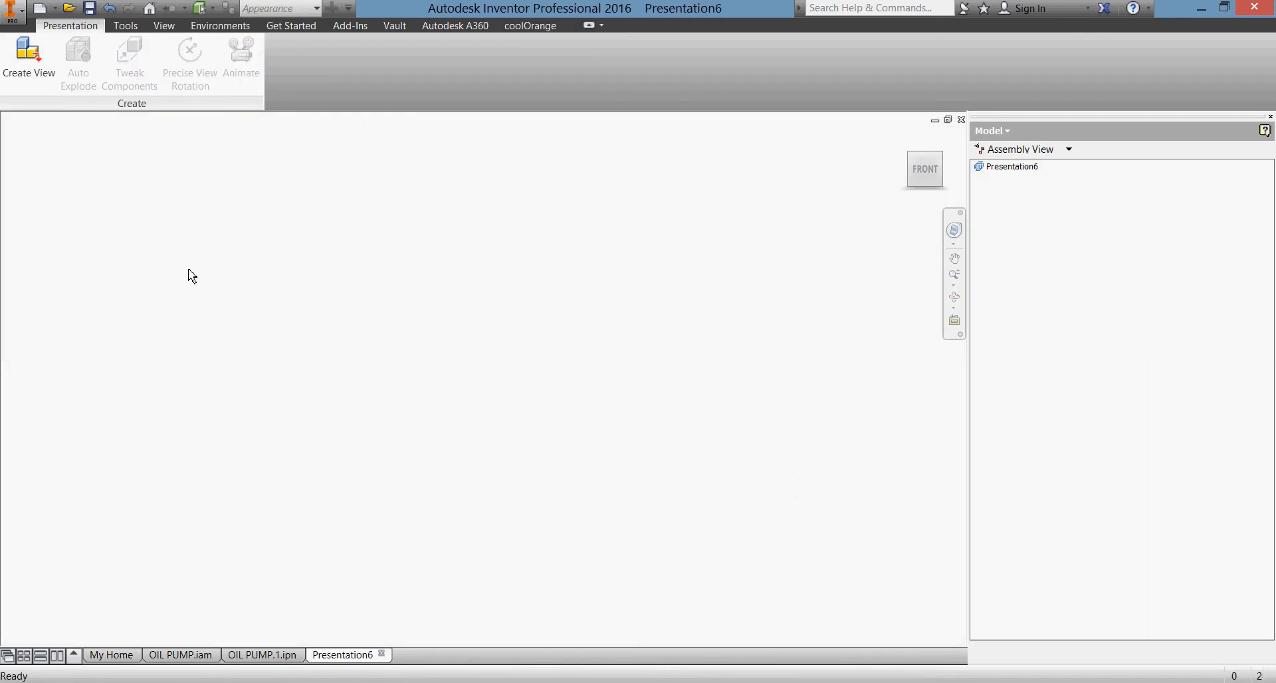
{"action": "left_click", "coordinate": [28, 57]}
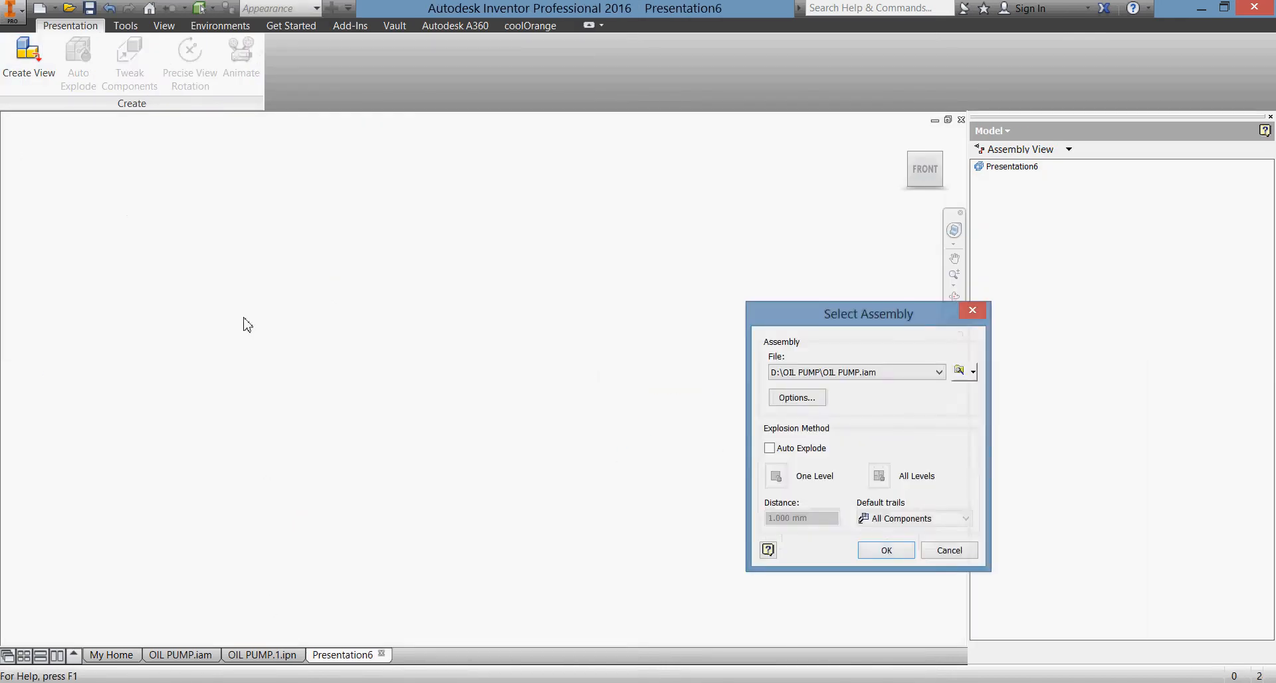
{"action": "left_click", "coordinate": [958, 370]}
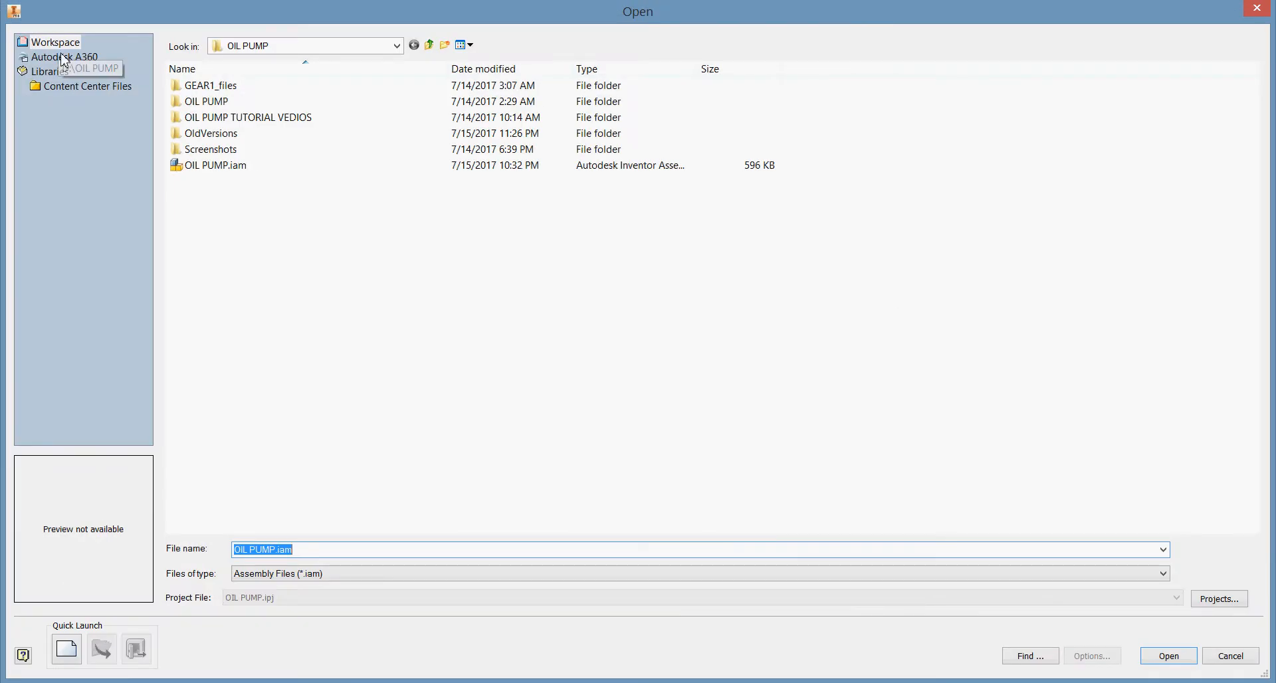
{"action": "left_click", "coordinate": [1168, 655]}
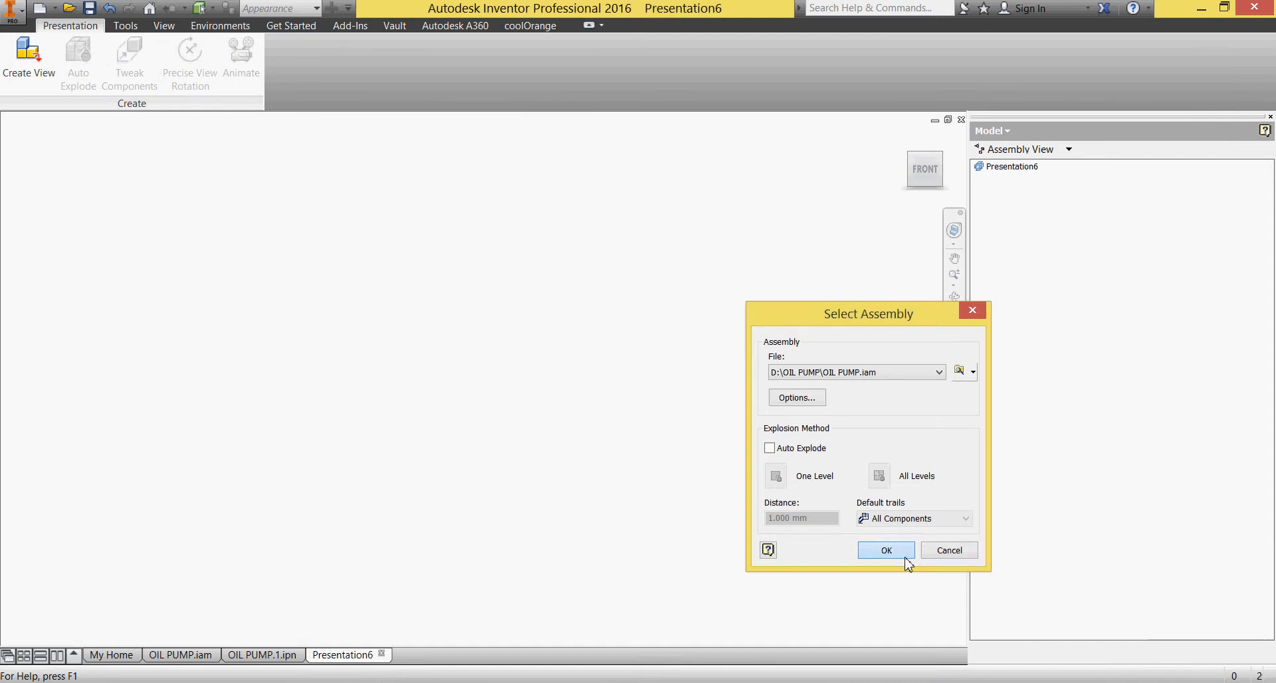
{"action": "left_click", "coordinate": [903, 555]}
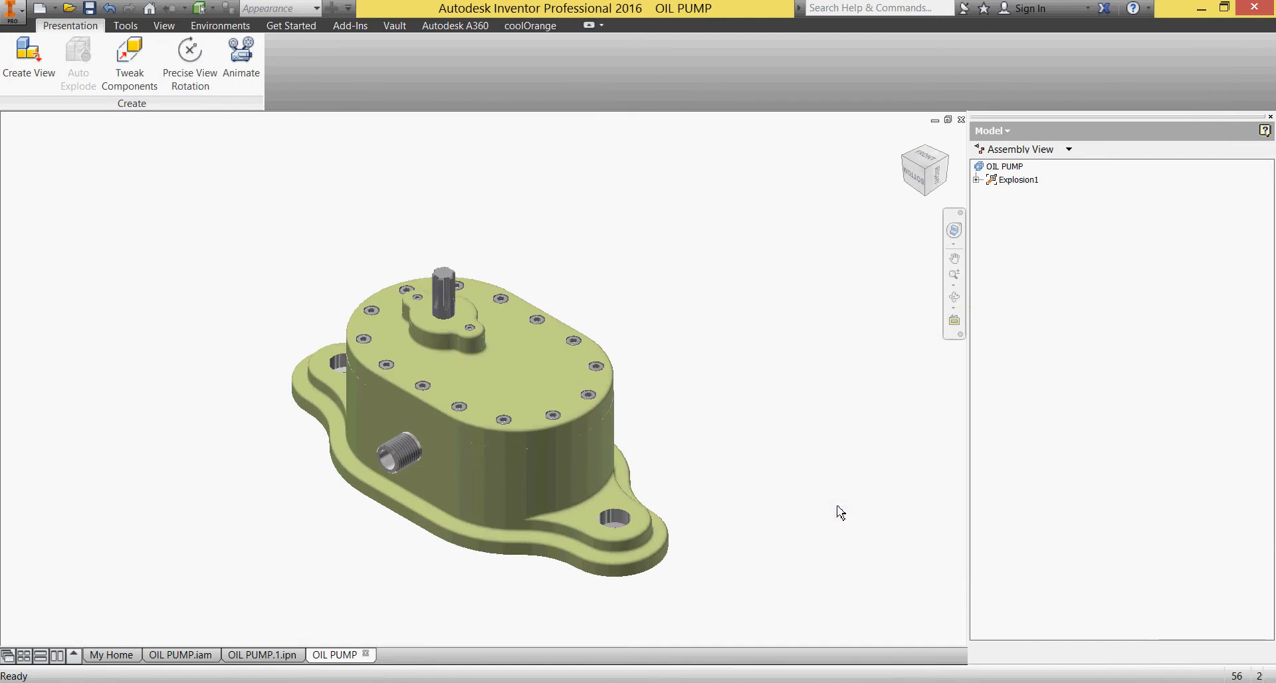
Check the browser's view modes and expand Explosion1 while staying in Assembly View
{"action": "left_click", "coordinate": [1070, 149]}
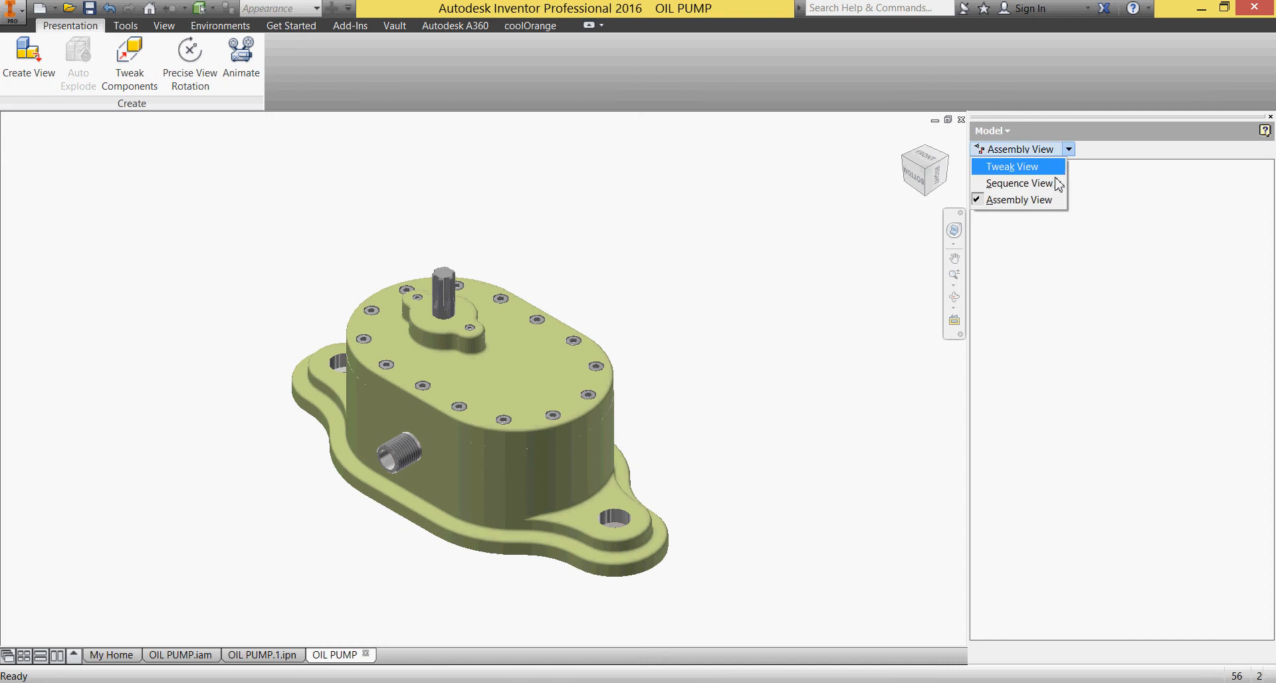
{"action": "left_click", "coordinate": [1060, 281]}
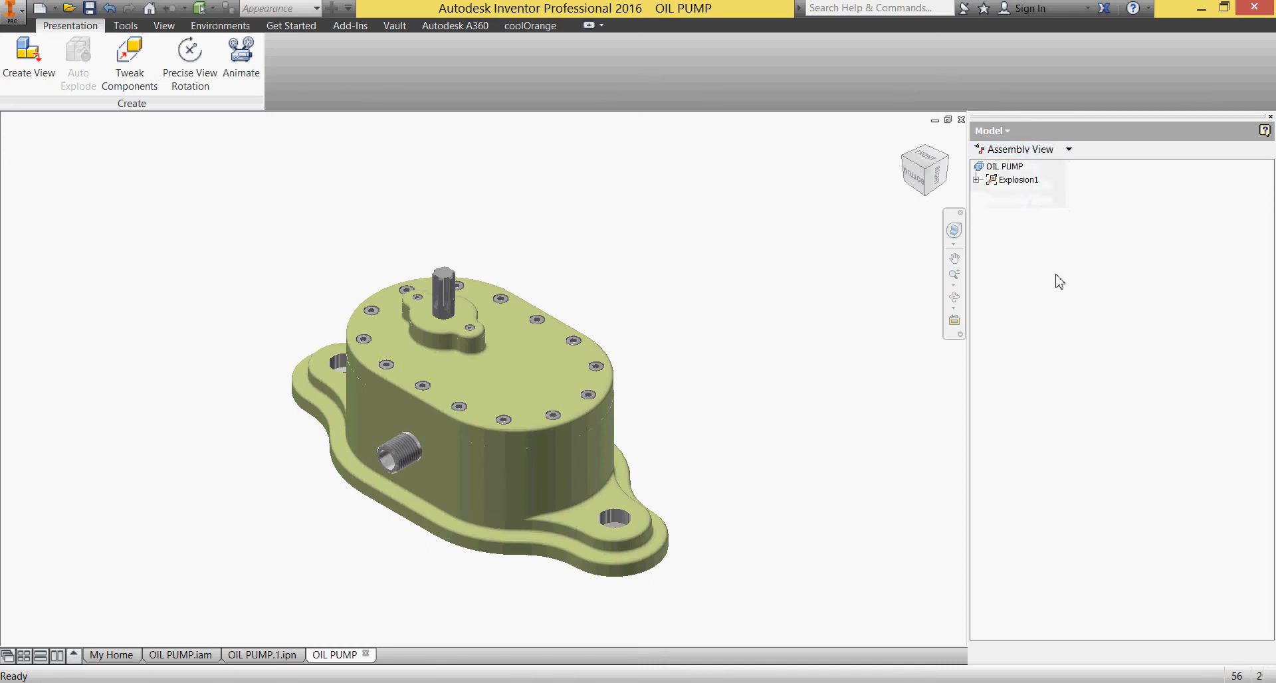
{"action": "left_click", "coordinate": [976, 180]}
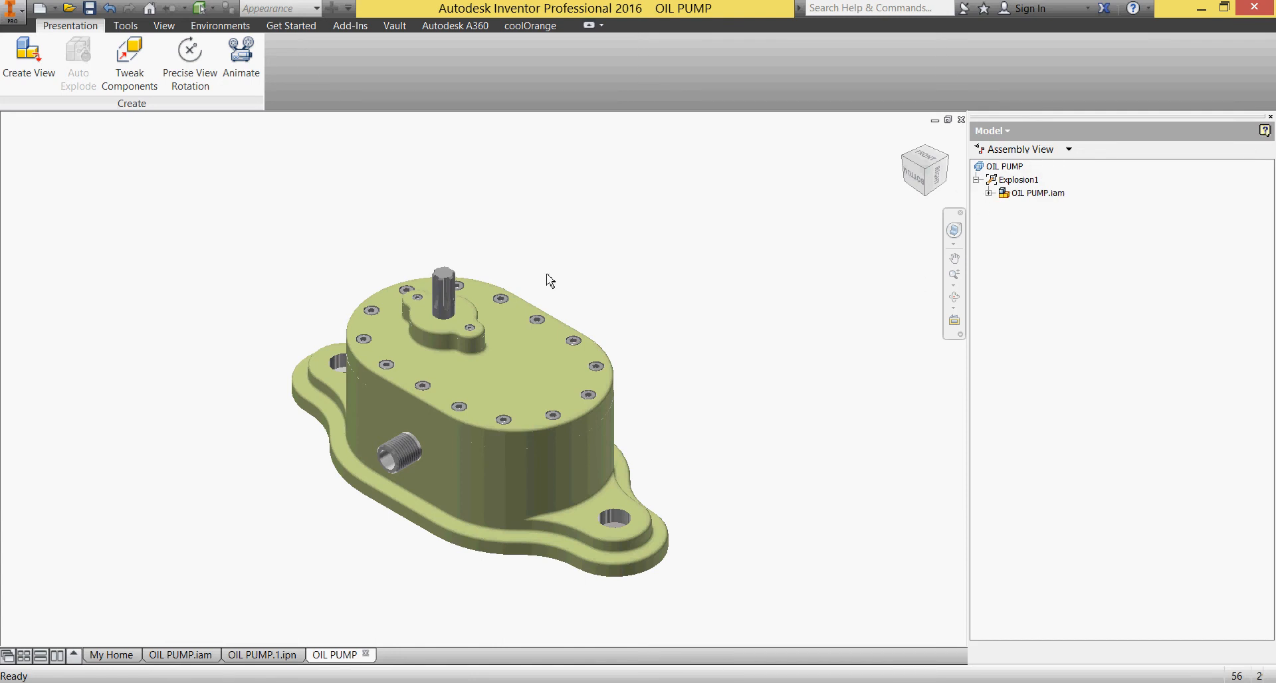
Start a Continuous Move component tweak, select both ISO 4762 M3 x 12 screws on the bearing cap, and expand OIL PUMP.iam to locate them
{"action": "scroll", "coordinate": [475, 298], "scroll_direction": "down", "scroll_amount": 5}
{"action": "middle_click_drag", "start_coordinate": [474, 298], "coordinate": [636, 344]}
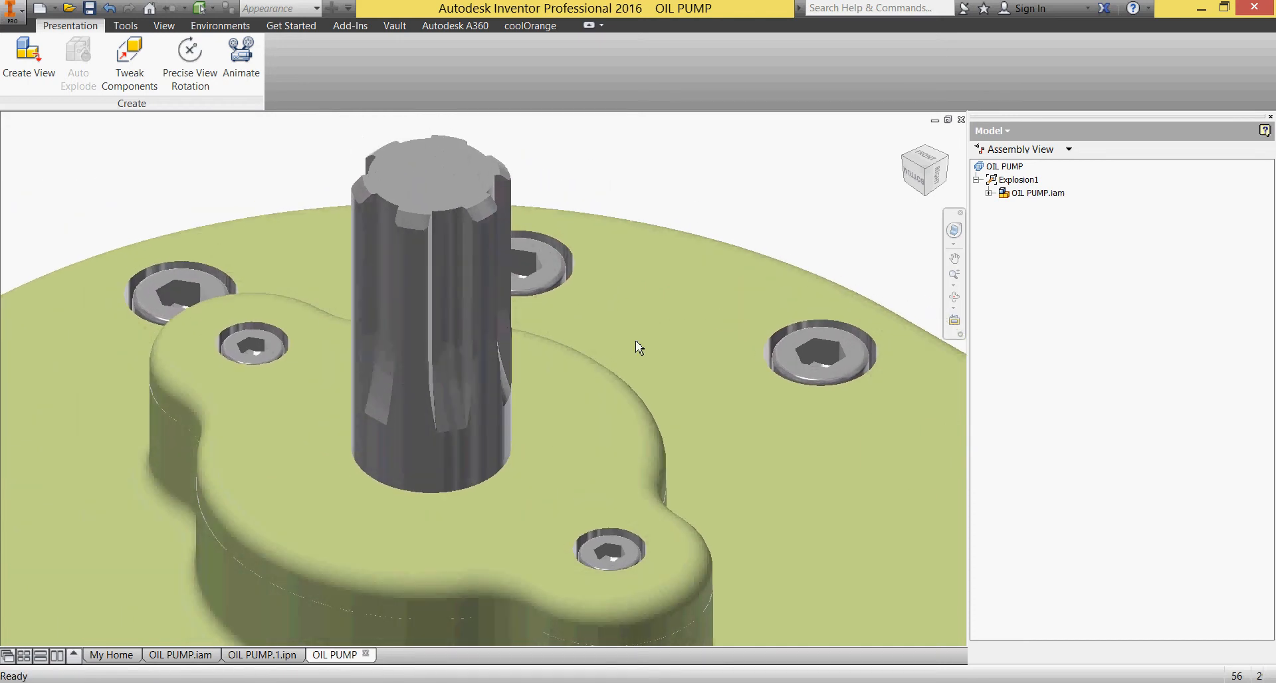
{"action": "left_click", "coordinate": [130, 73]}
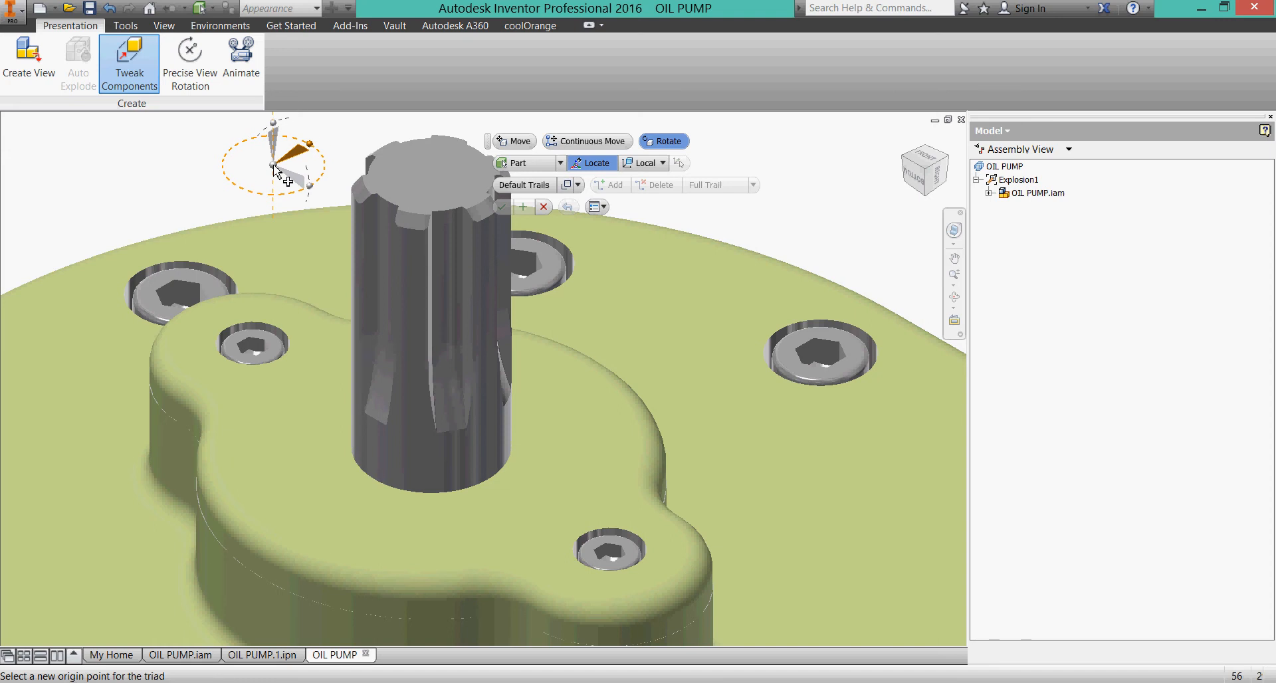
{"action": "left_click", "coordinate": [590, 143]}
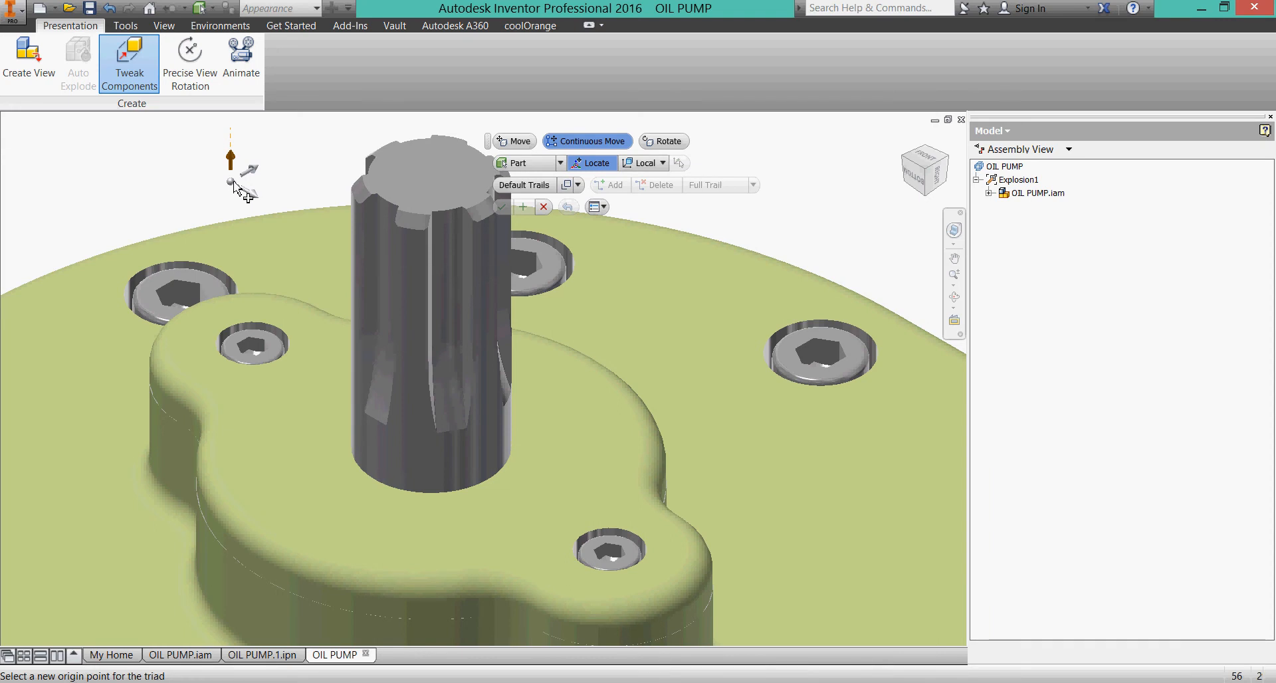
{"action": "left_click", "coordinate": [636, 551]}
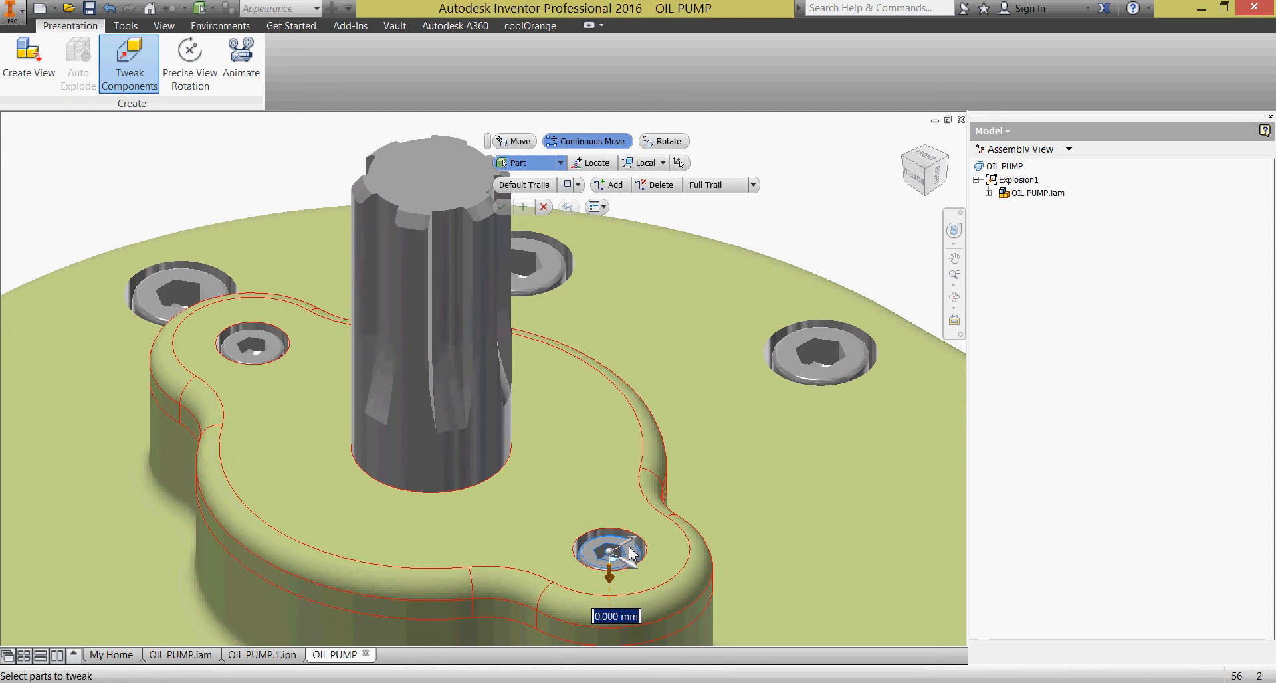
{"action": "scroll", "coordinate": [629, 553], "scroll_direction": "up", "scroll_amount": 5}
{"action": "middle_click_drag", "start_coordinate": [632, 555], "coordinate": [622, 433]}
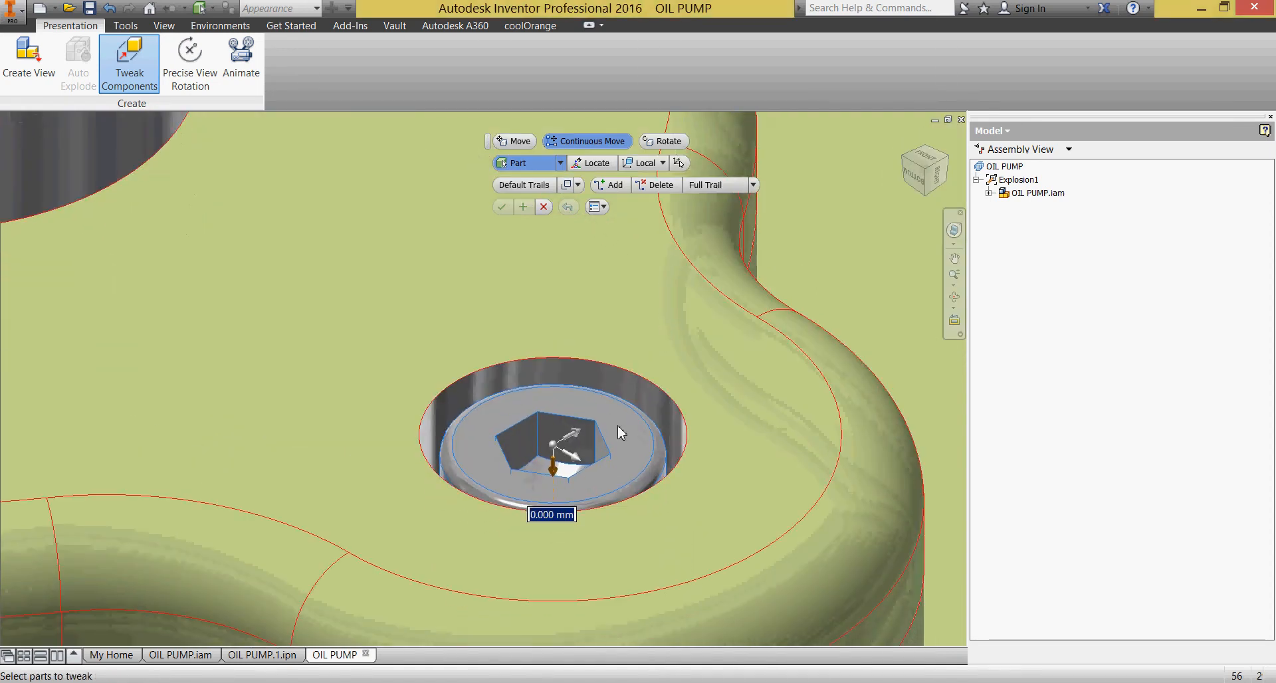
{"action": "scroll", "coordinate": [601, 427], "scroll_direction": "down", "scroll_amount": 3}
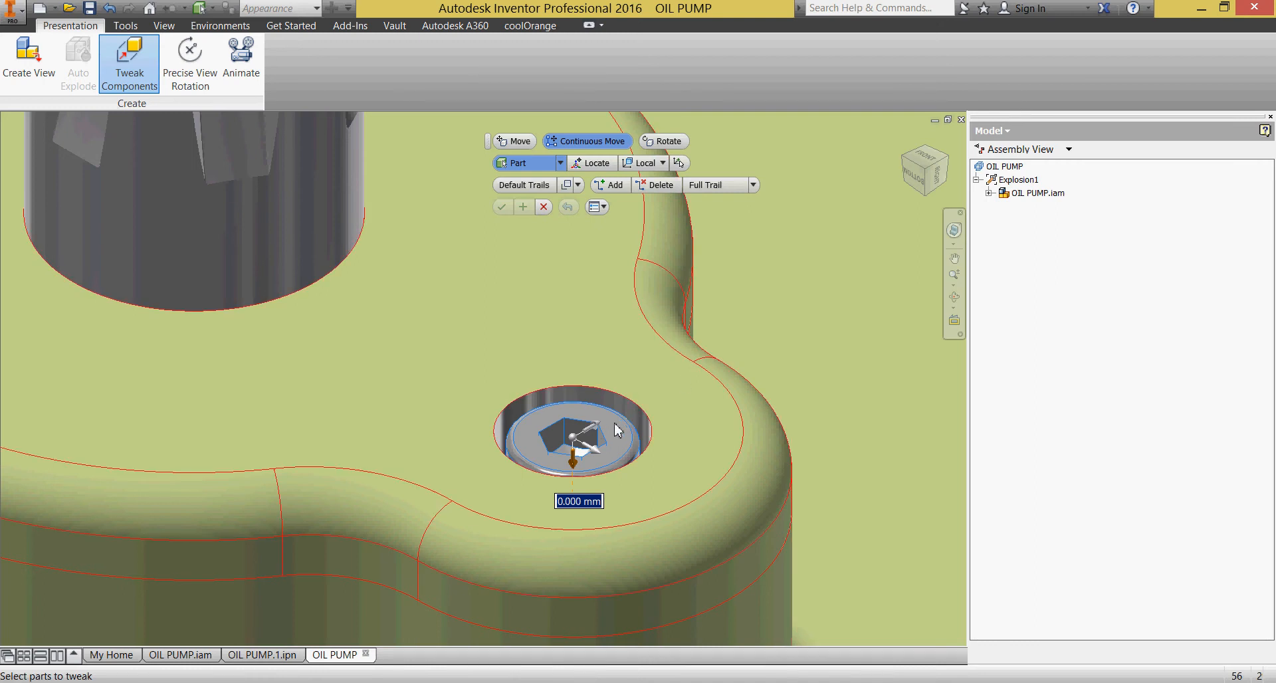
{"action": "scroll", "coordinate": [617, 431], "scroll_direction": "down", "scroll_amount": 4}
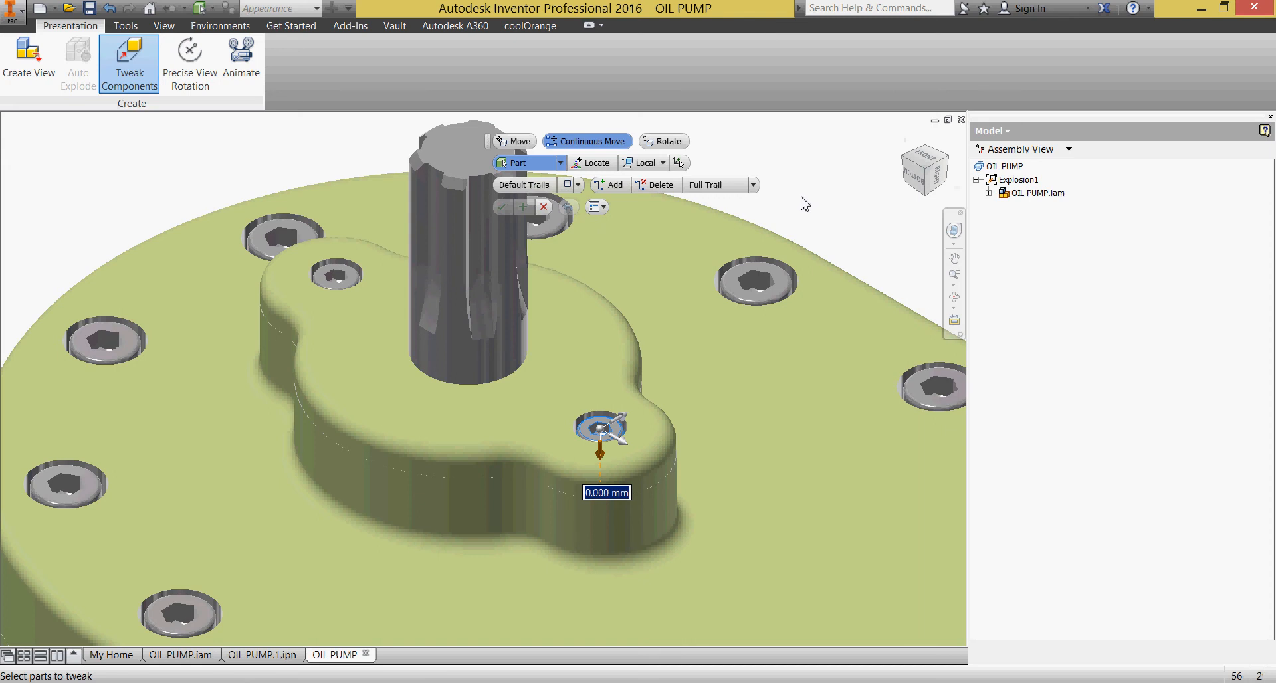
{"action": "left_click", "coordinate": [344, 278]}
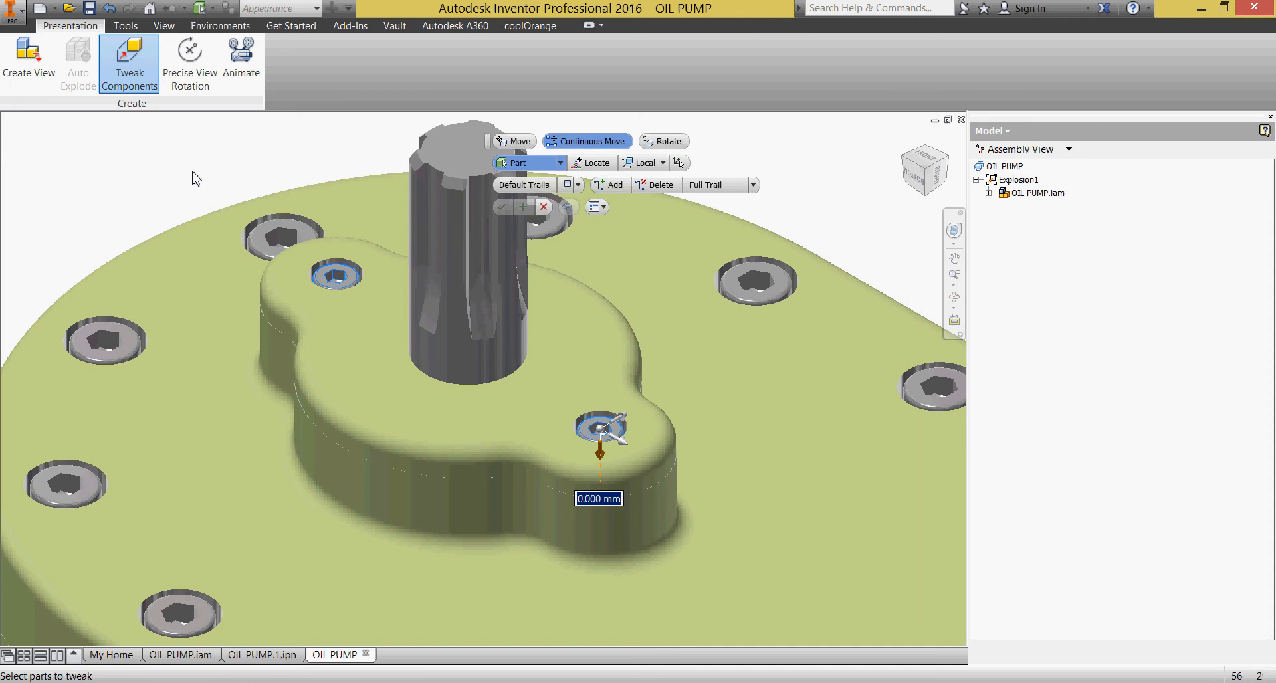
{"action": "left_click", "coordinate": [990, 195]}
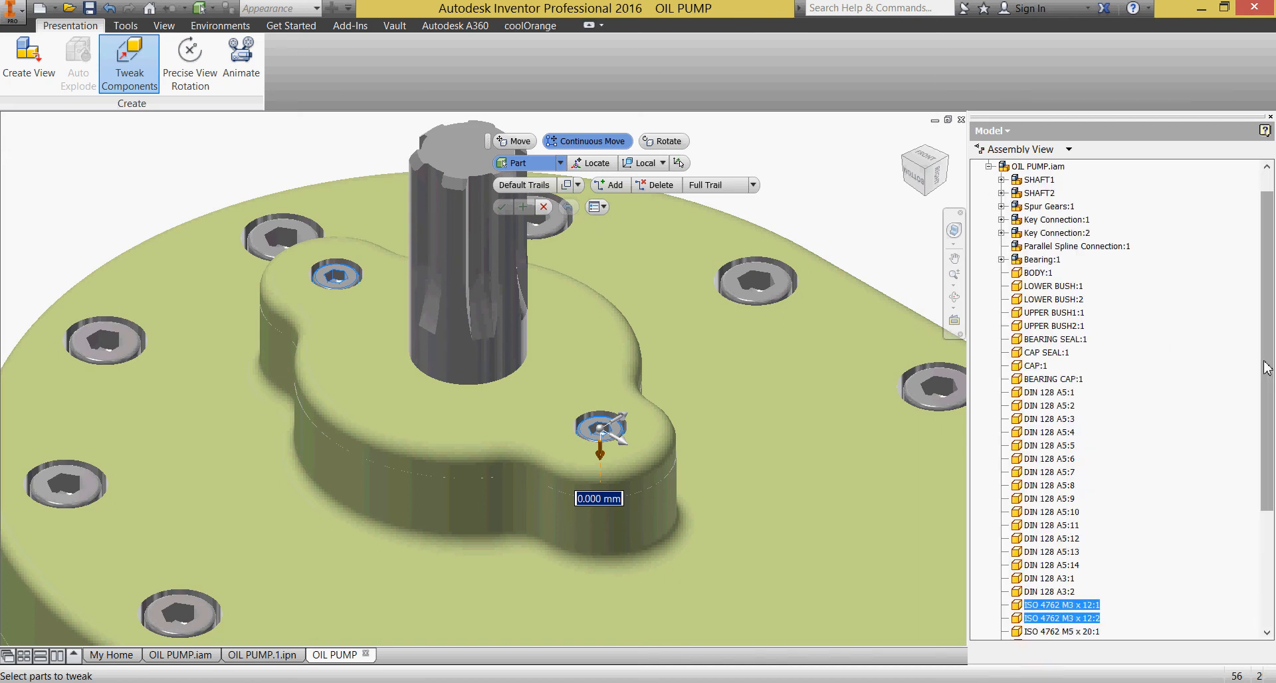
{"action": "left_click_drag", "start_coordinate": [1267, 370], "coordinate": [1275, 480]}
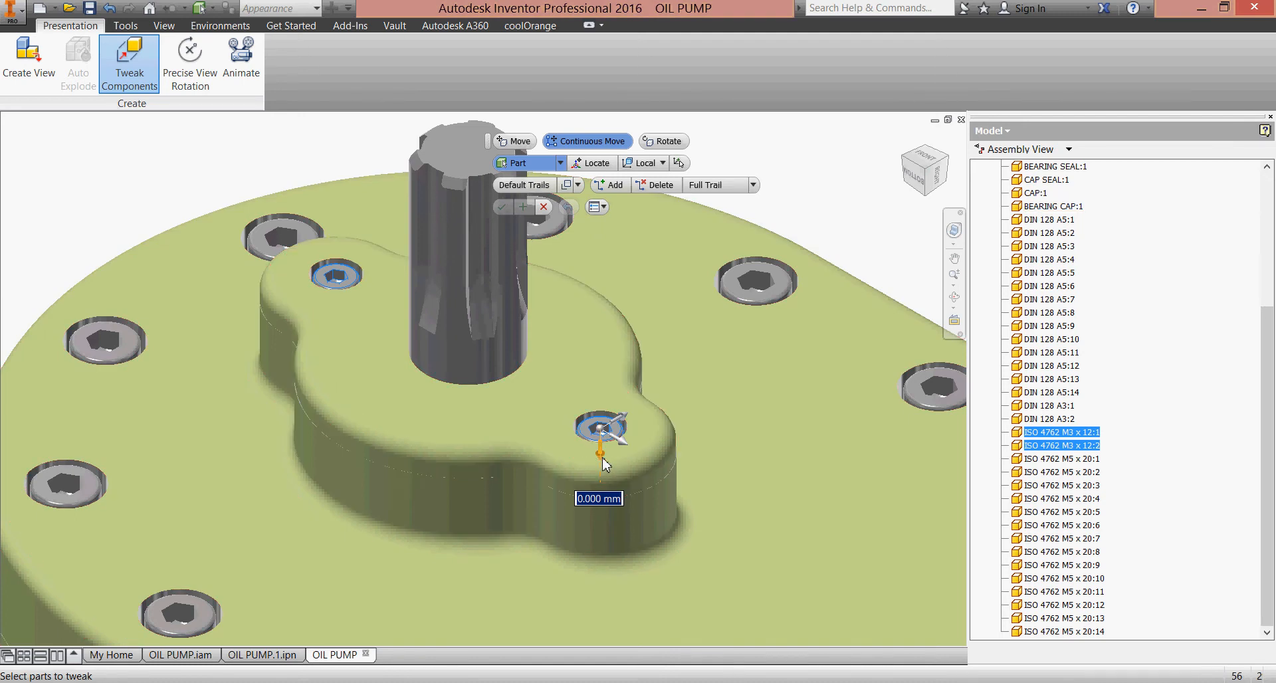
Move the two M3 x 12 screws out of the bearing cap by -12 mm along their axis and apply the tweak
{"action": "left_click_drag", "start_coordinate": [602, 456], "coordinate": [600, 386]}
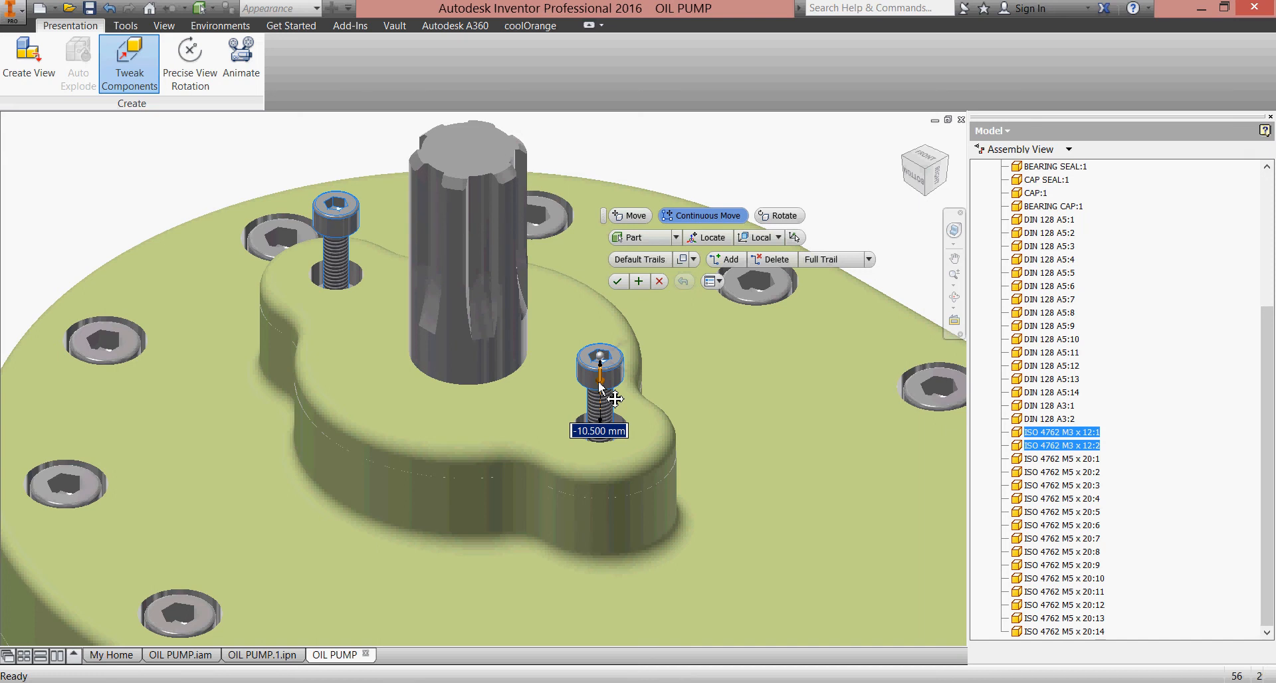
{"action": "left_click_drag", "start_coordinate": [600, 386], "coordinate": [601, 388]}
{"action": "type", "text": "-12"}
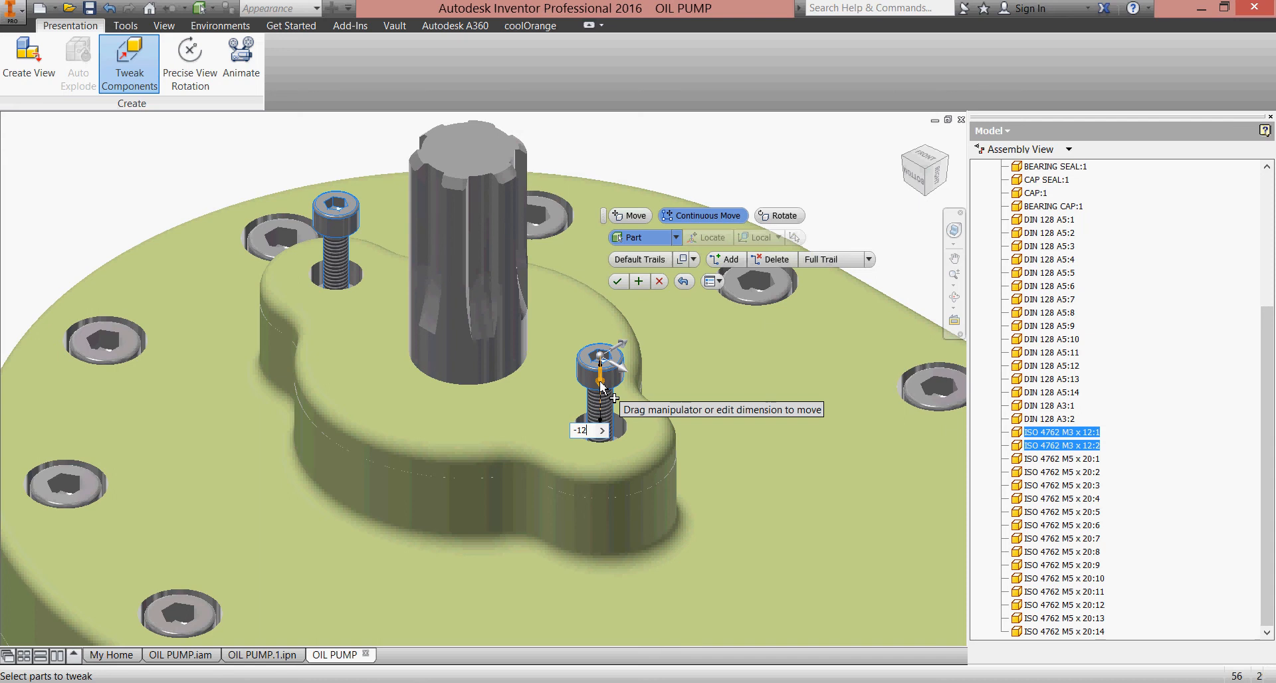
{"action": "key", "text": "Return"}
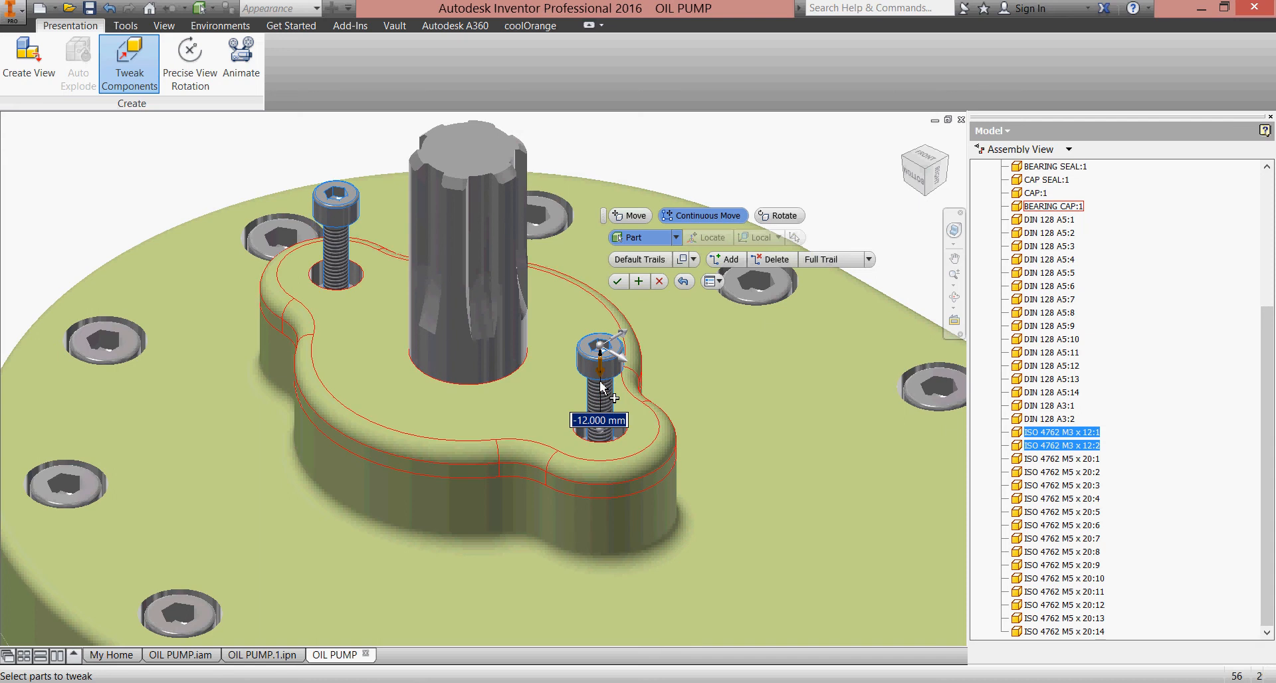
{"action": "mouse_move", "coordinate": [601, 383]}
{"action": "left_click", "coordinate": [638, 286]}
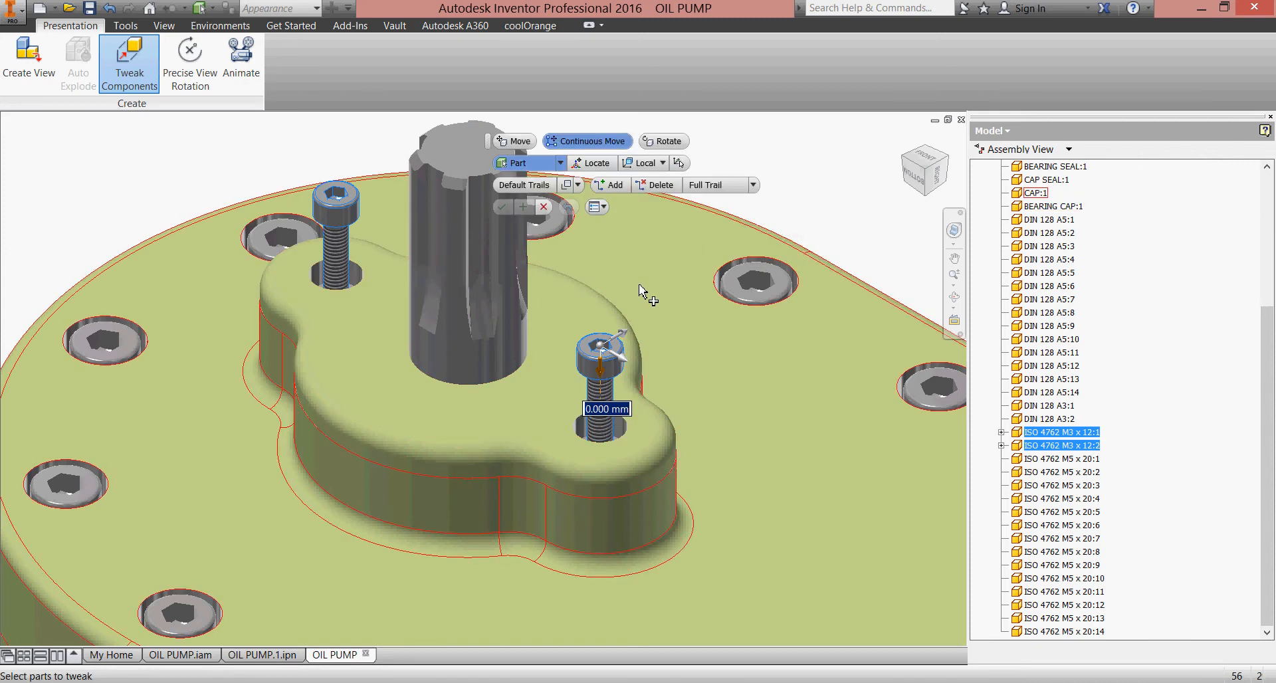
Deselect ISO 4762 M3 x 12:1 and apply a -720 degree rotation tweak to ISO 4762 M3 x 12:2 about its axis
{"action": "left_click", "coordinate": [668, 142]}
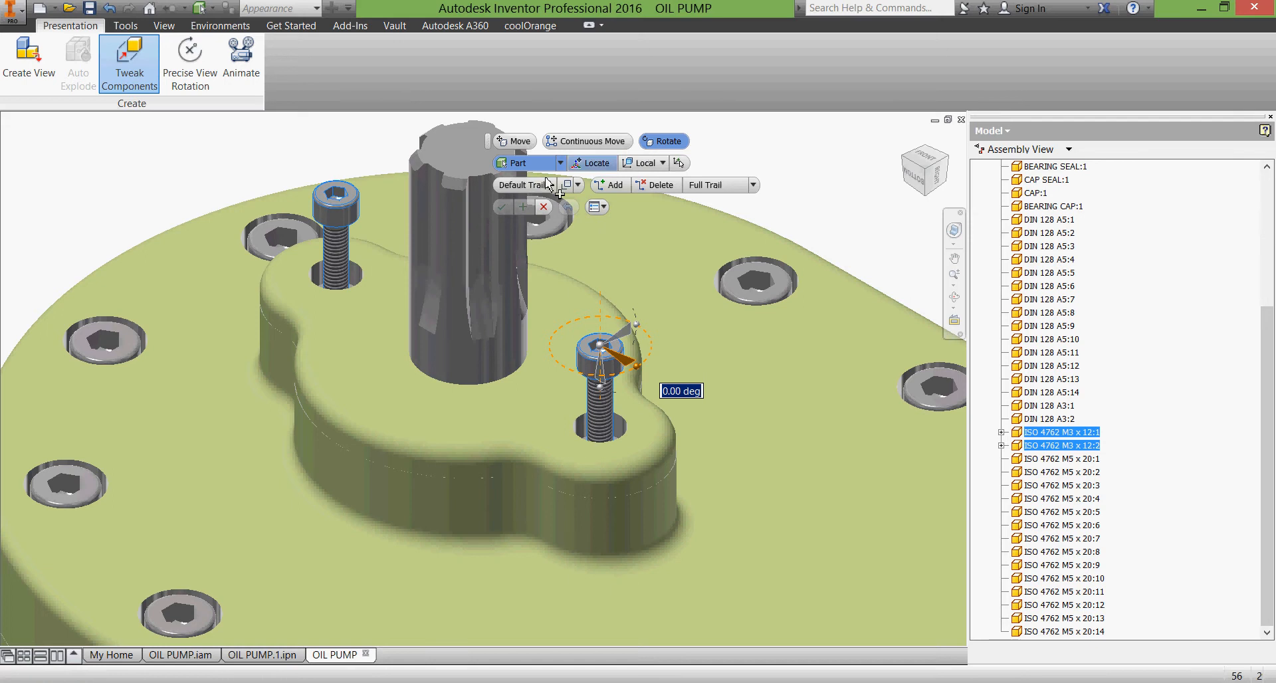
{"action": "left_click", "coordinate": [347, 218]}
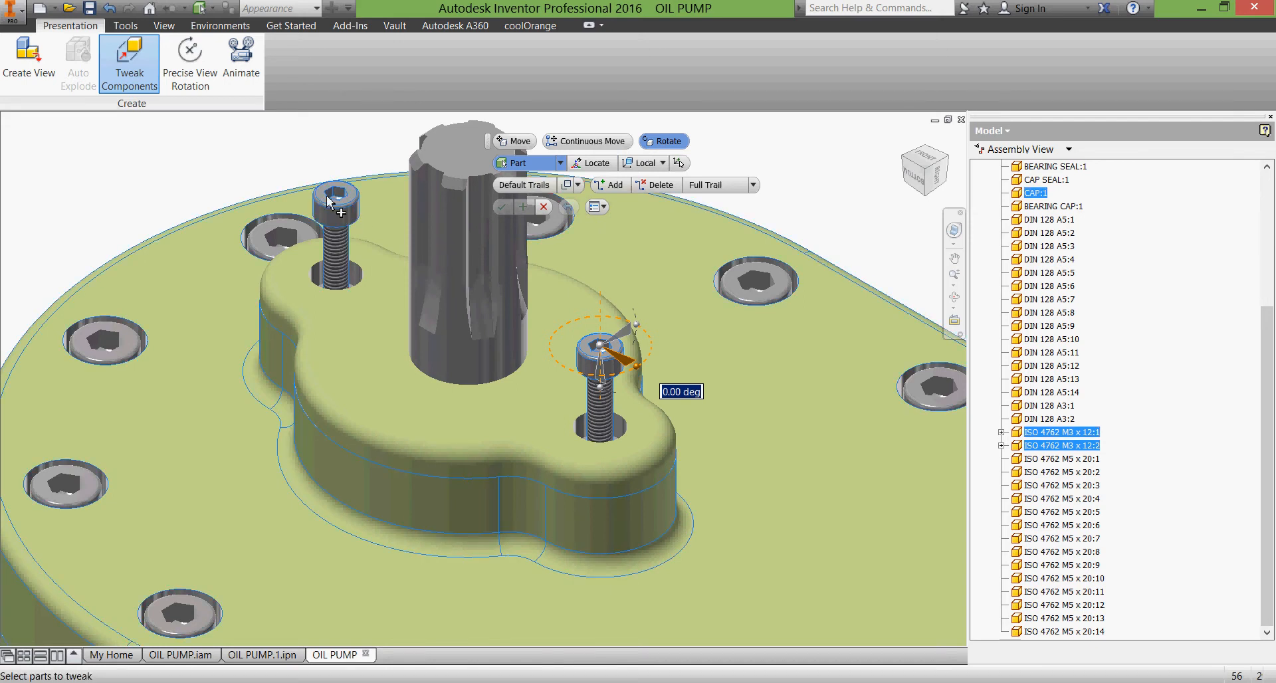
{"action": "left_click", "coordinate": [338, 207], "text": "ctrl"}
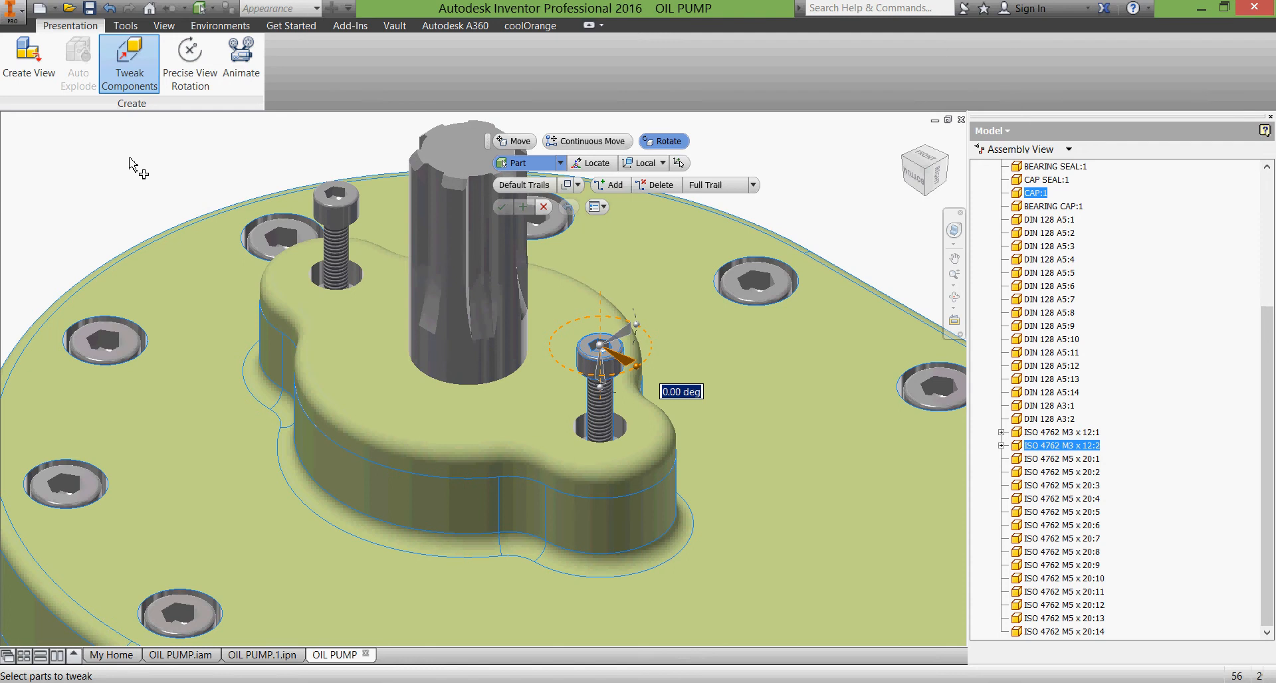
{"action": "left_click", "coordinate": [692, 395]}
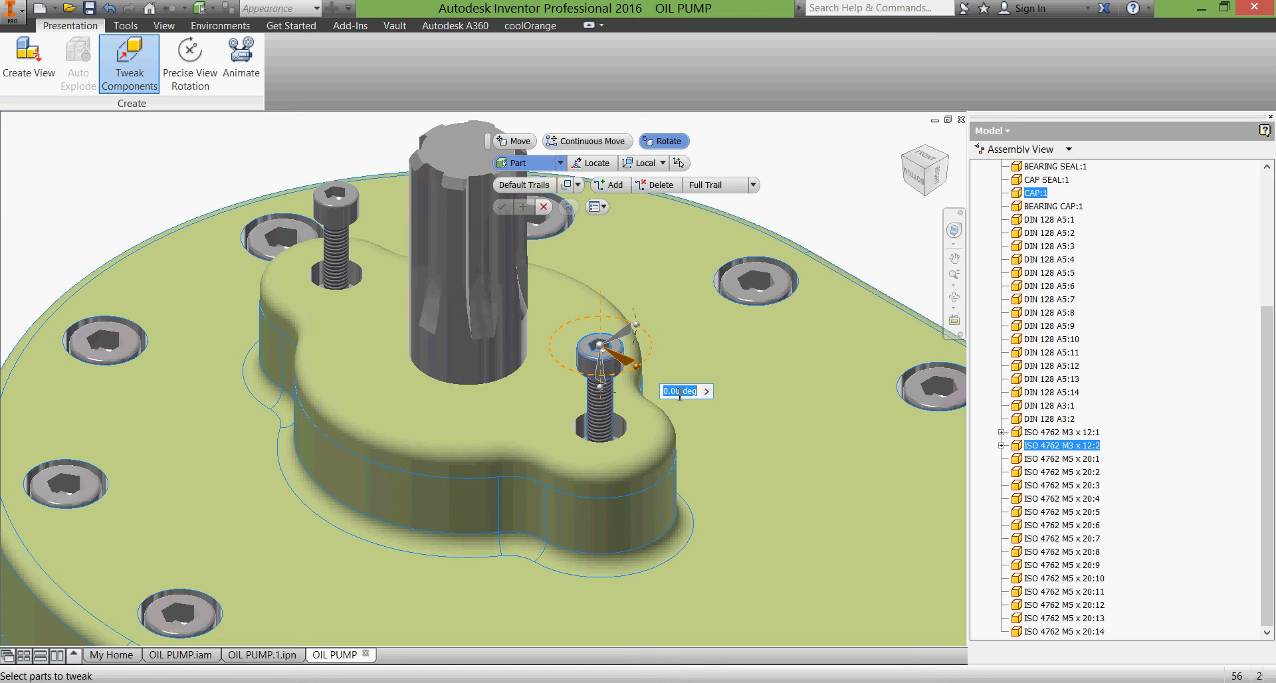
{"action": "type", "text": "-720"}
{"action": "key", "text": "Return"}
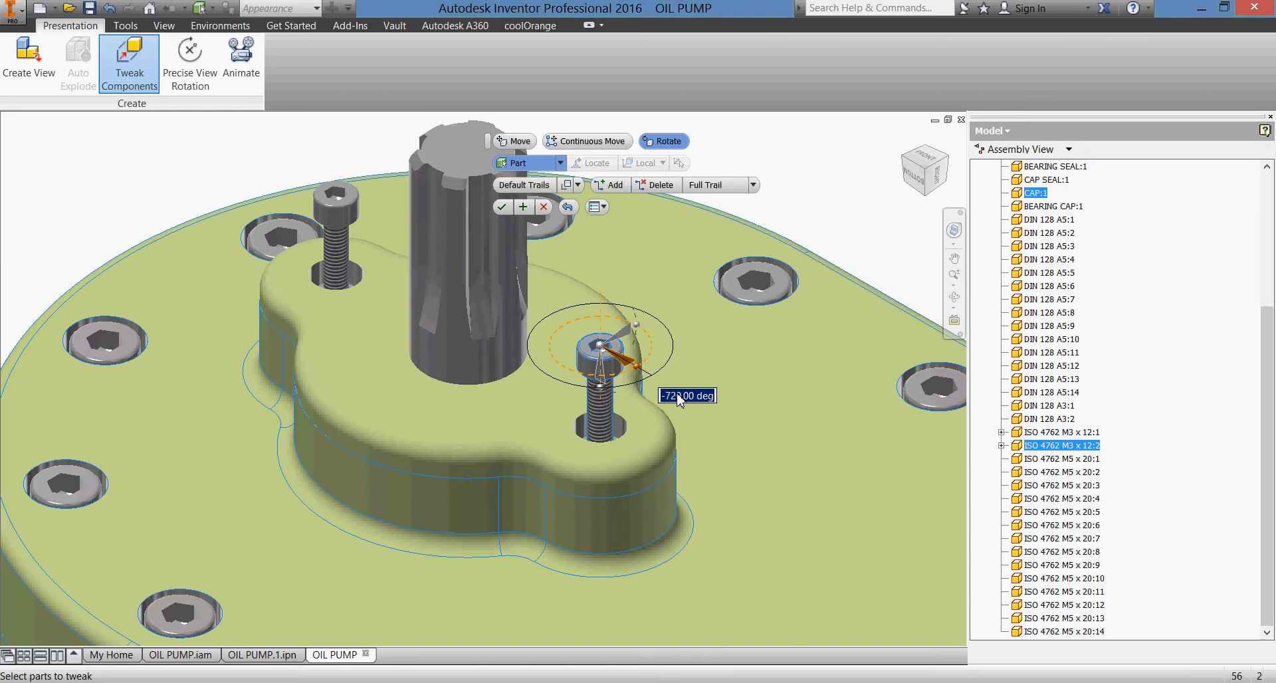
{"action": "left_click", "coordinate": [522, 211]}
{"action": "scroll", "coordinate": [255, 202], "scroll_direction": "down", "scroll_amount": 4}
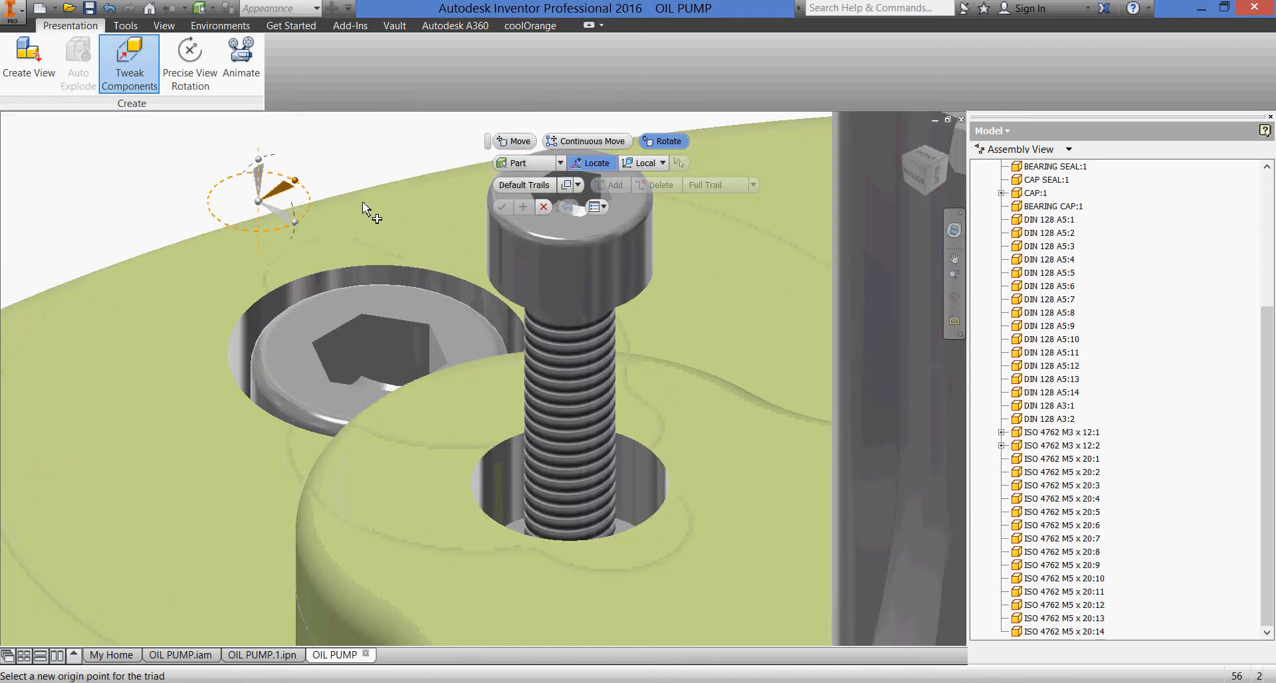
Relocate the tweak triad to the head centre of ISO 4762 M3 x 12:1 and rotate the screw -720 degrees about its axis
{"action": "middle_click_drag", "start_coordinate": [410, 211], "coordinate": [193, 399]}
{"action": "left_click", "coordinate": [287, 403]}
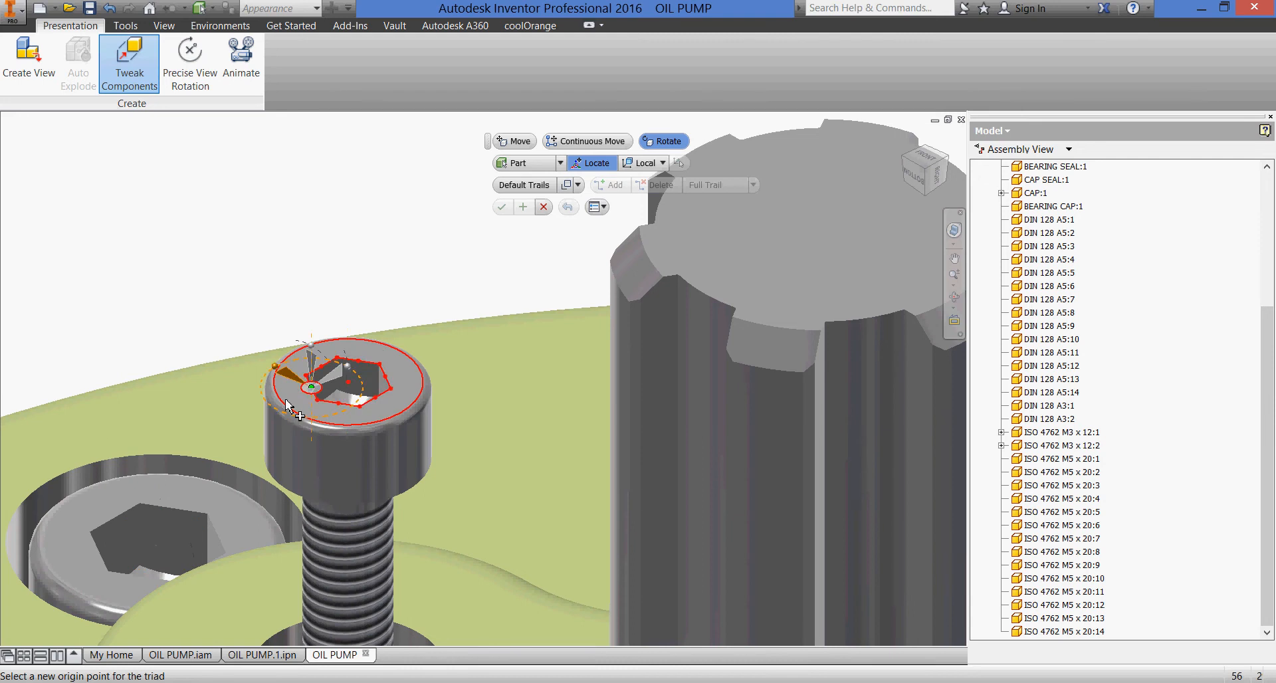
{"action": "left_click", "coordinate": [286, 403]}
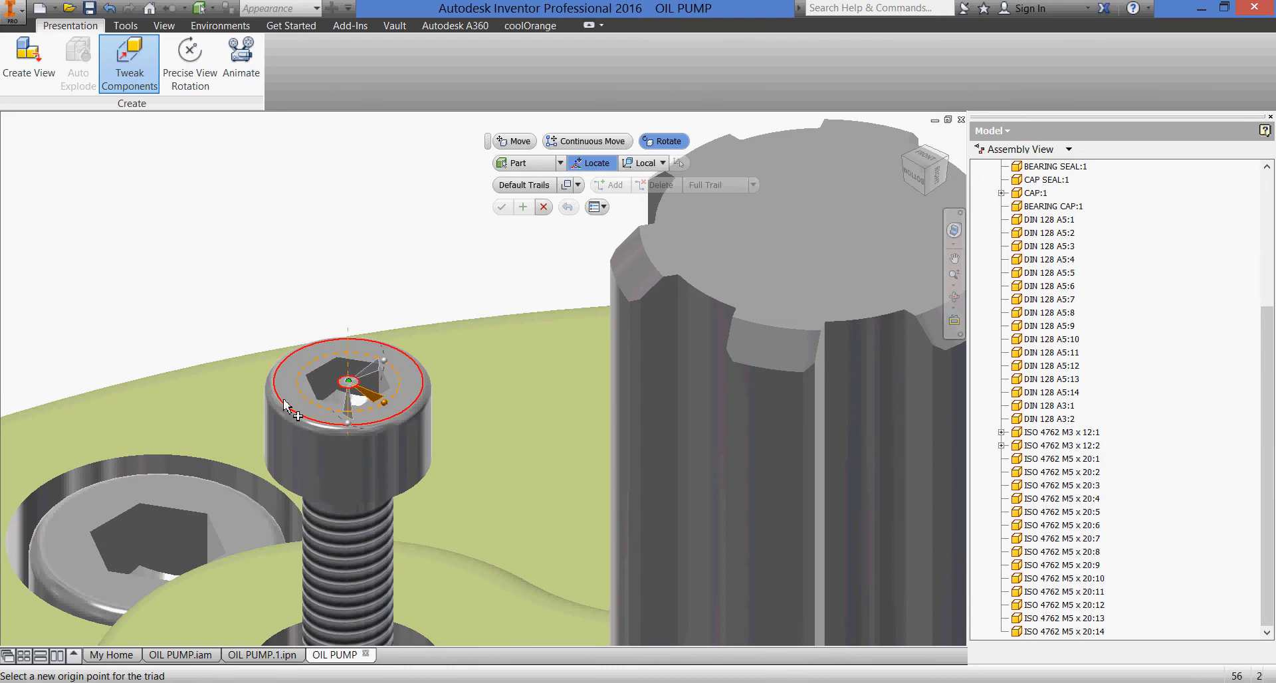
{"action": "left_click", "coordinate": [286, 403]}
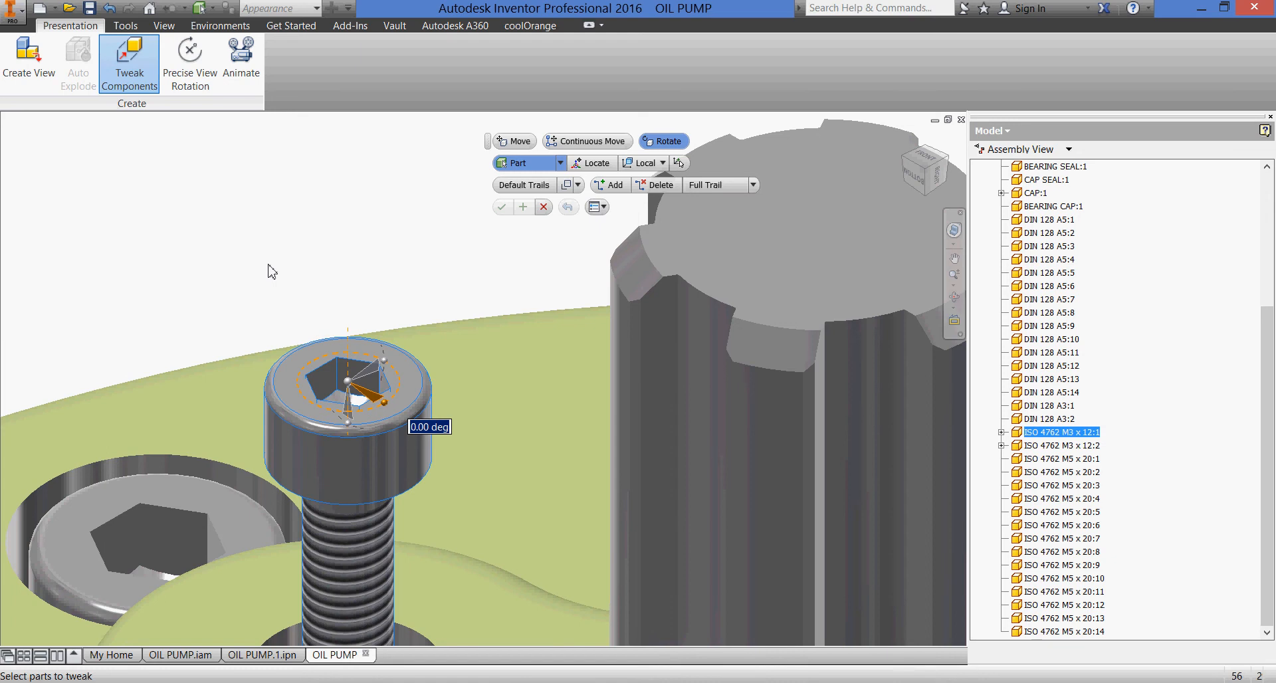
{"action": "type", "text": "-720"}
{"action": "key", "text": "Return"}
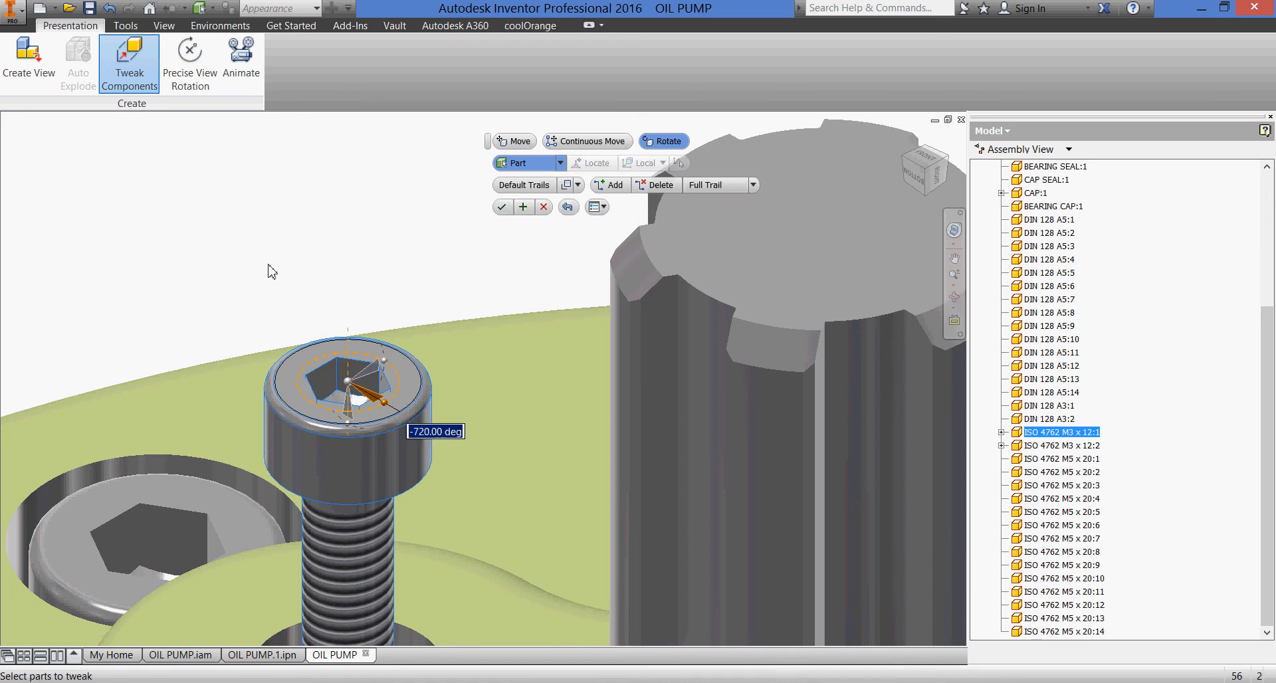
Move both M3 x 12 screws a further -7.5 mm along their axis with Continuous Move and apply the tweak
{"action": "scroll", "coordinate": [272, 271], "scroll_direction": "up", "scroll_amount": 3}
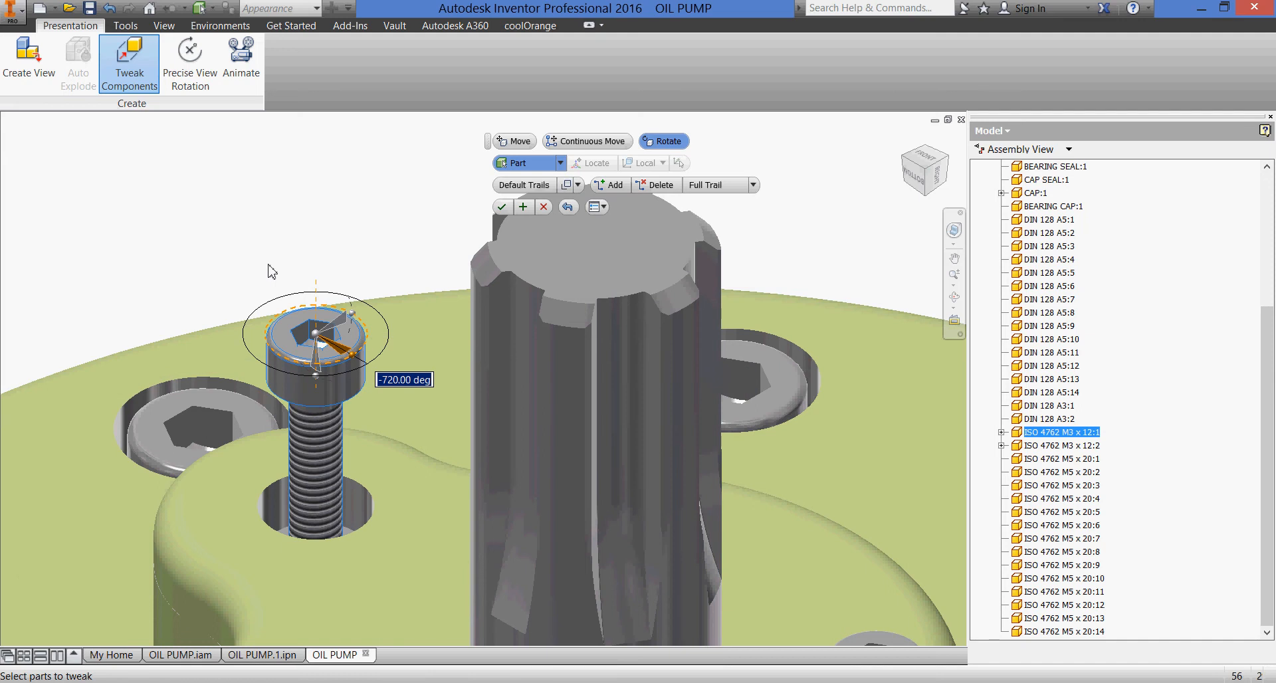
{"action": "left_click", "coordinate": [587, 143]}
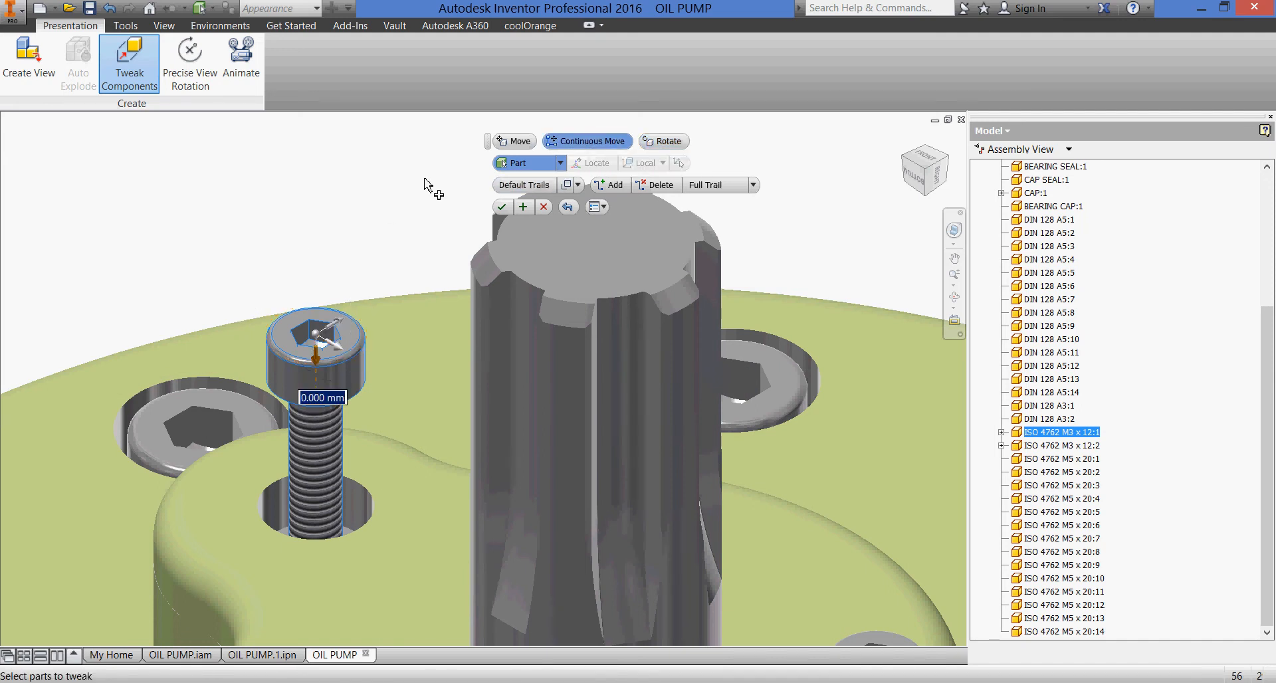
{"action": "scroll", "coordinate": [436, 186], "scroll_direction": "up", "scroll_amount": 3}
{"action": "left_click", "coordinate": [691, 468], "text": "ctrl"}
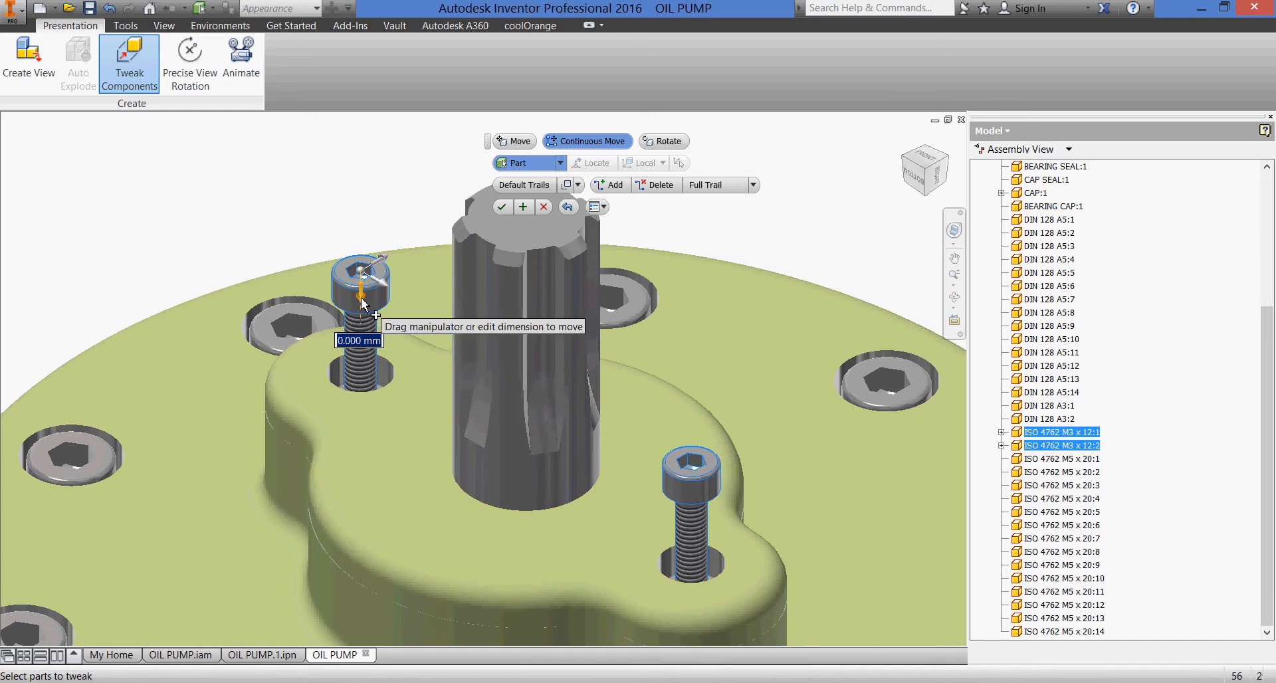
{"action": "left_click_drag", "start_coordinate": [361, 298], "coordinate": [361, 234]}
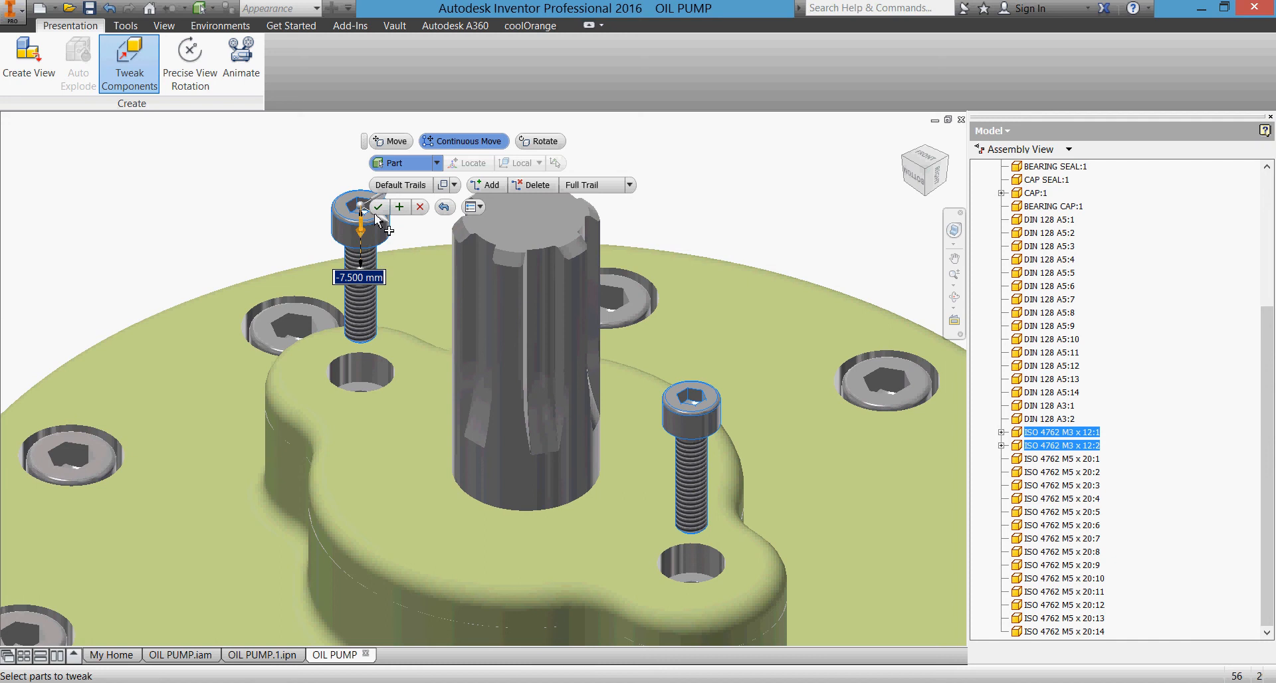
{"action": "left_click", "coordinate": [378, 206]}
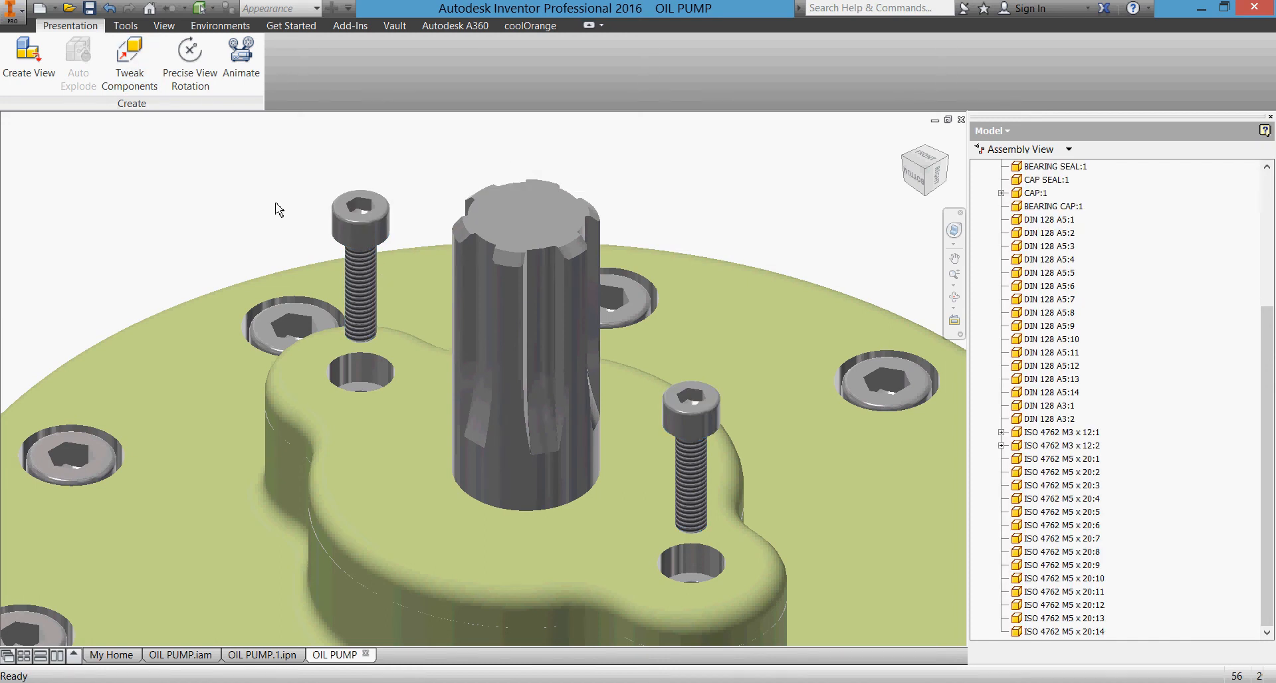
Switch the browser to Tweak View and inspect Tweak:4 and the components listed under Tweak:3
{"action": "left_click_drag", "start_coordinate": [1270, 398], "coordinate": [1247, 229]}
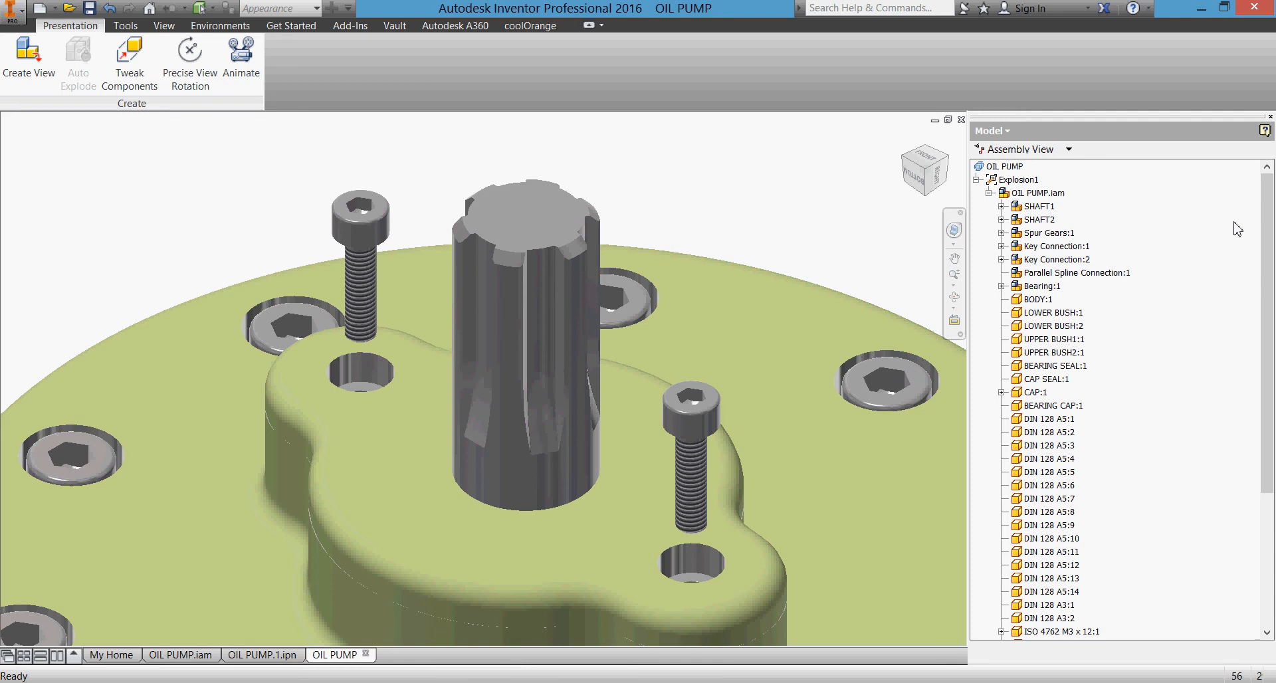
{"action": "left_click", "coordinate": [1059, 153]}
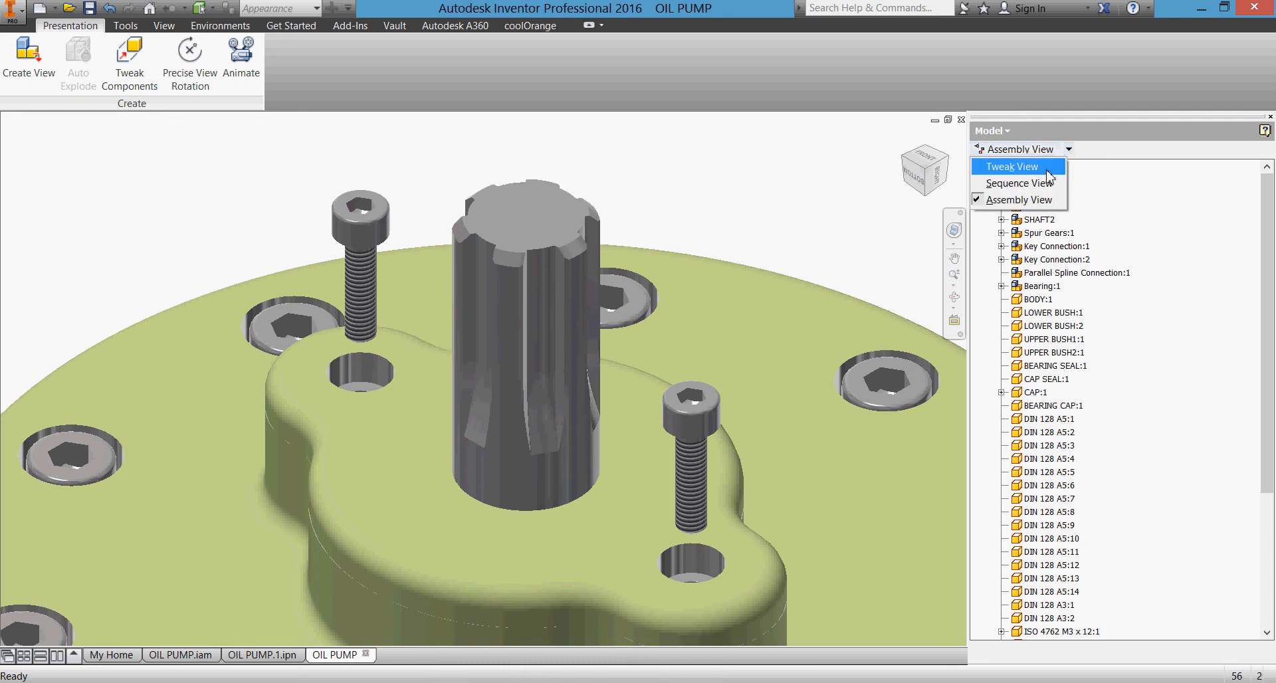
{"action": "left_click", "coordinate": [1062, 169]}
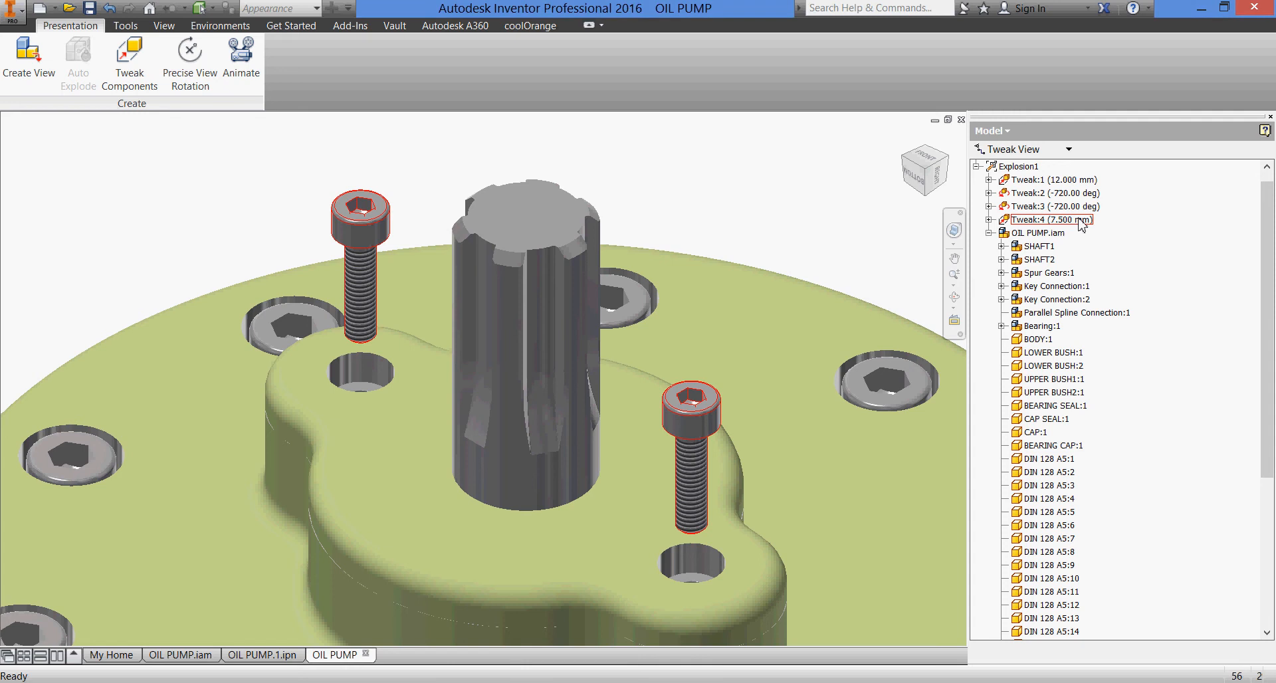
{"action": "left_click", "coordinate": [1082, 224]}
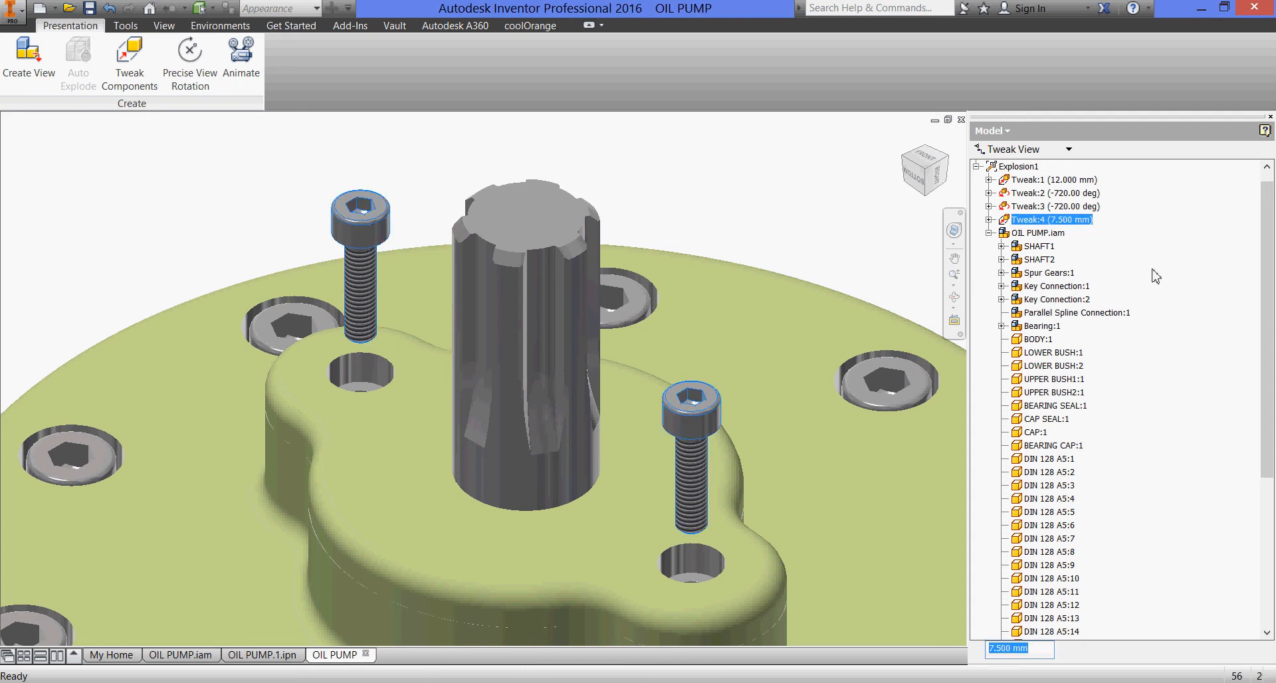
{"action": "key", "text": "Escape"}
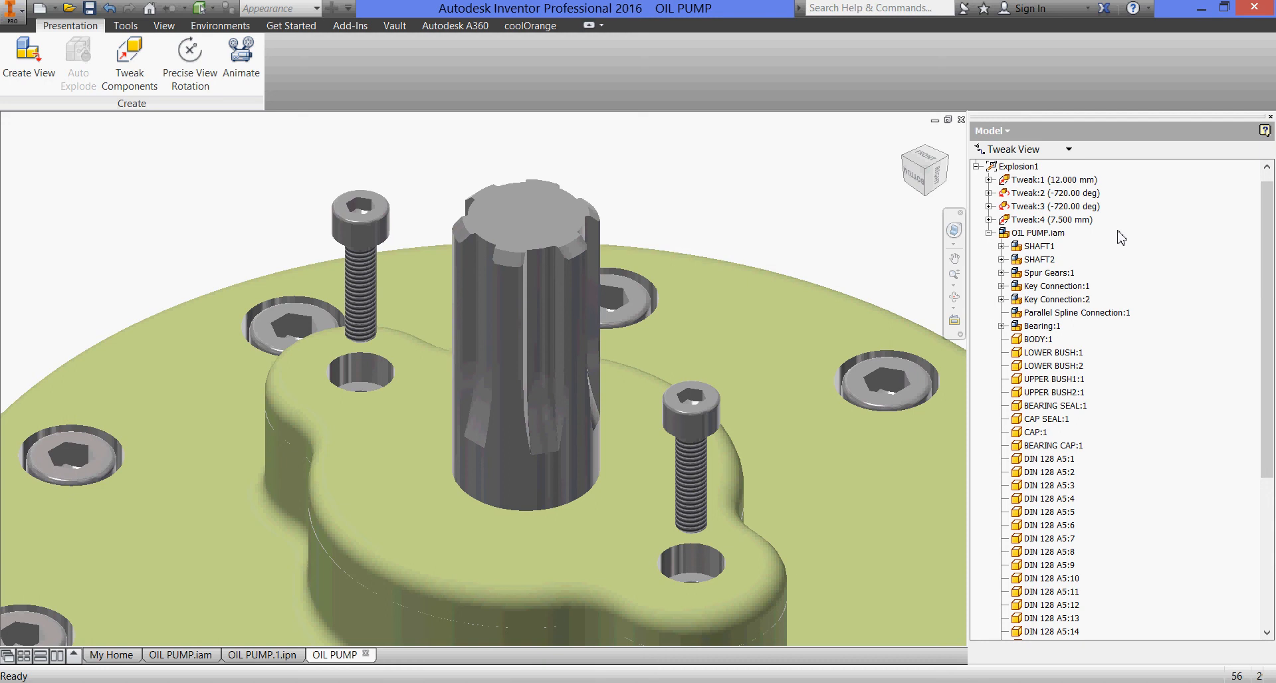
{"action": "left_click", "coordinate": [1091, 207]}
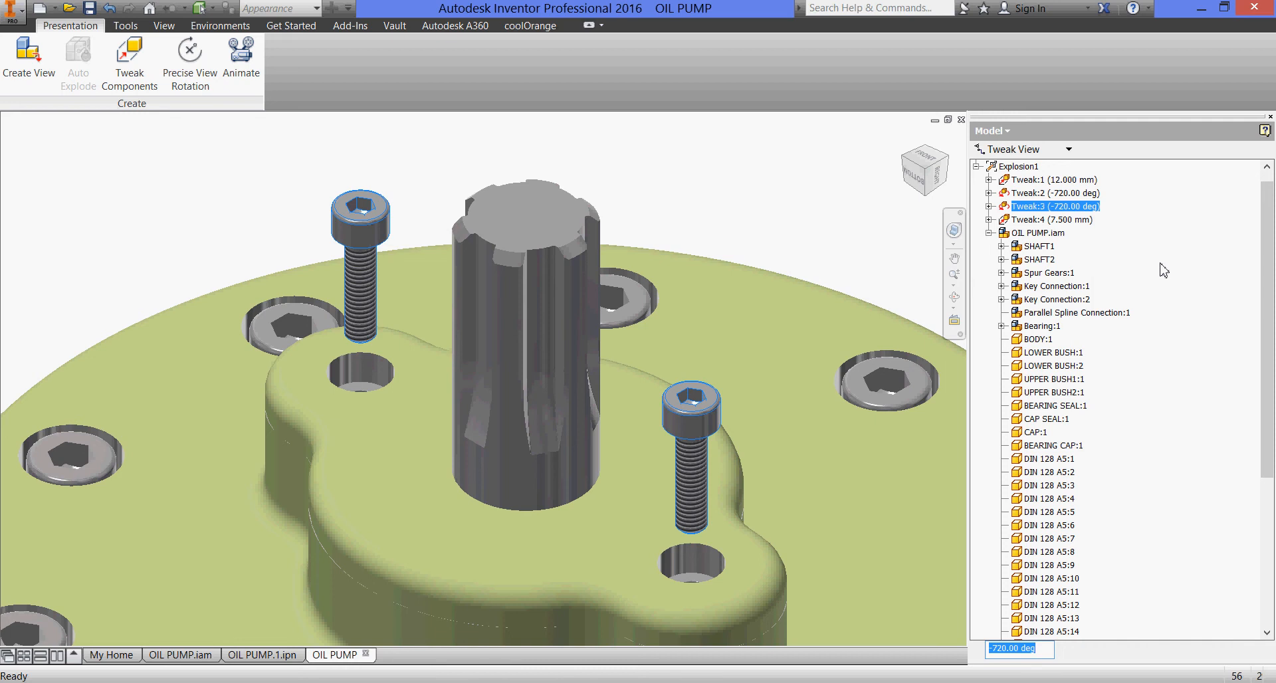
{"action": "left_click", "coordinate": [990, 207]}
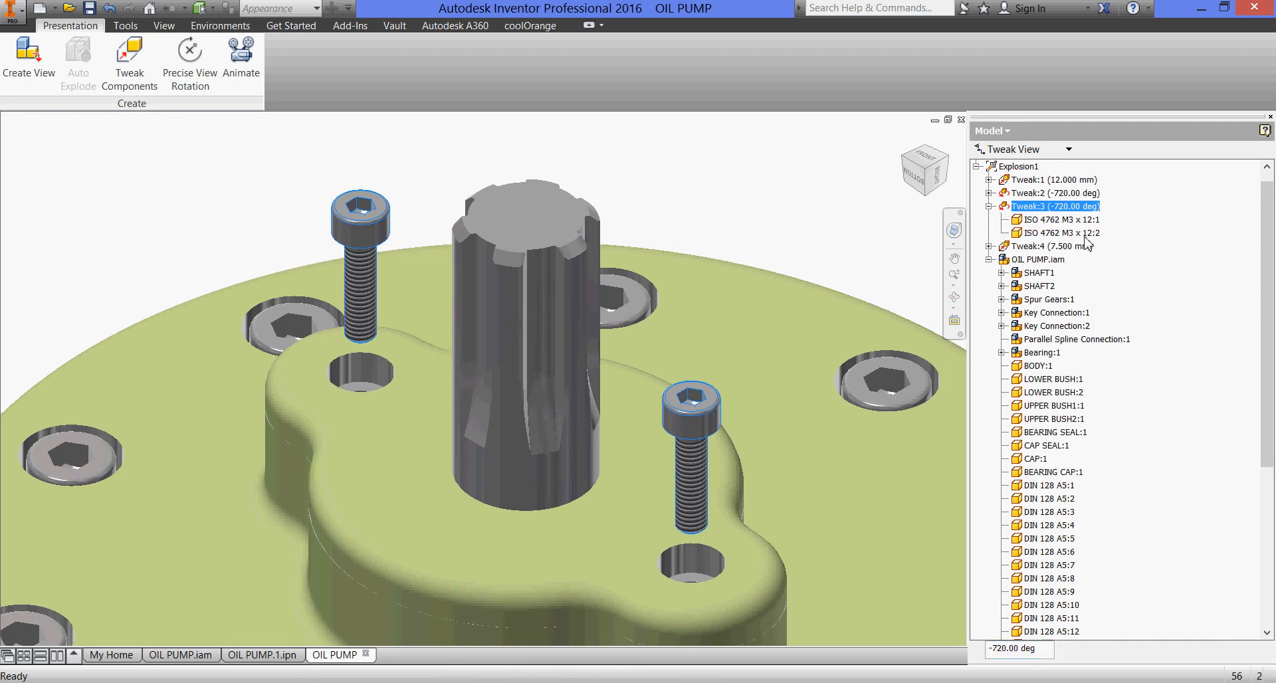
{"action": "left_click", "coordinate": [1124, 220]}
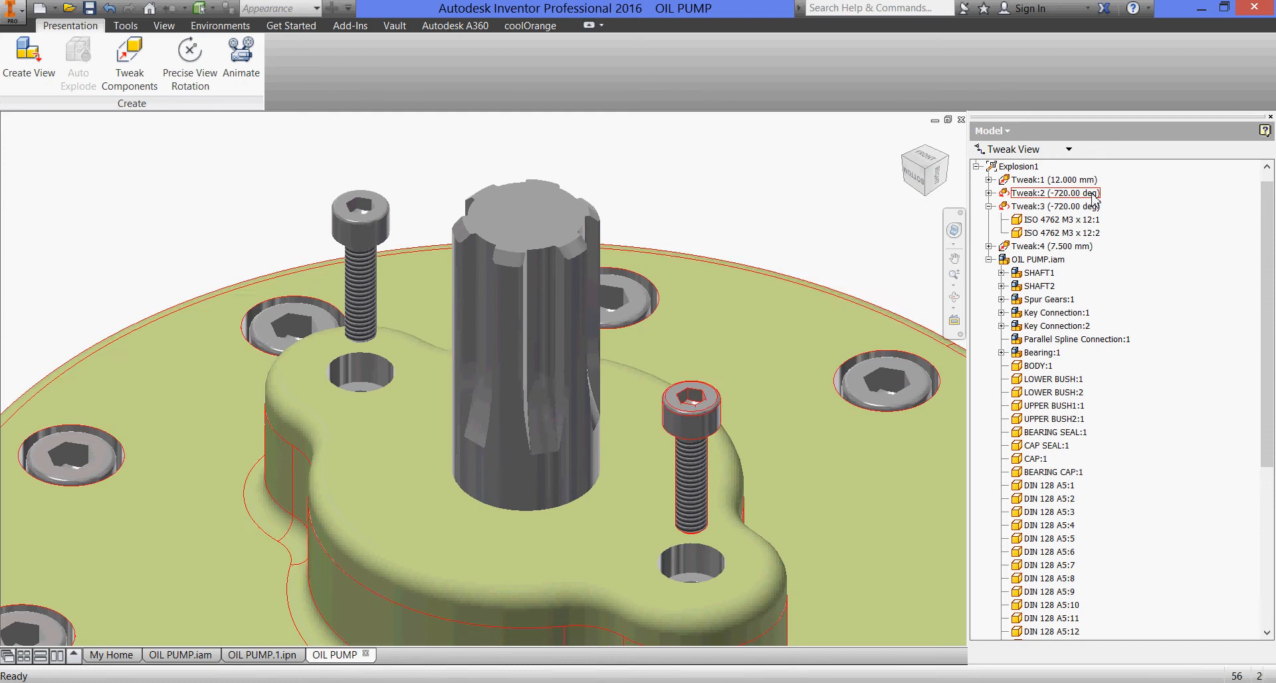
Expand Tweak:2 and delete CAP:1 from that rotation tweak
{"action": "left_click", "coordinate": [1091, 194]}
{"action": "left_click", "coordinate": [1164, 230]}
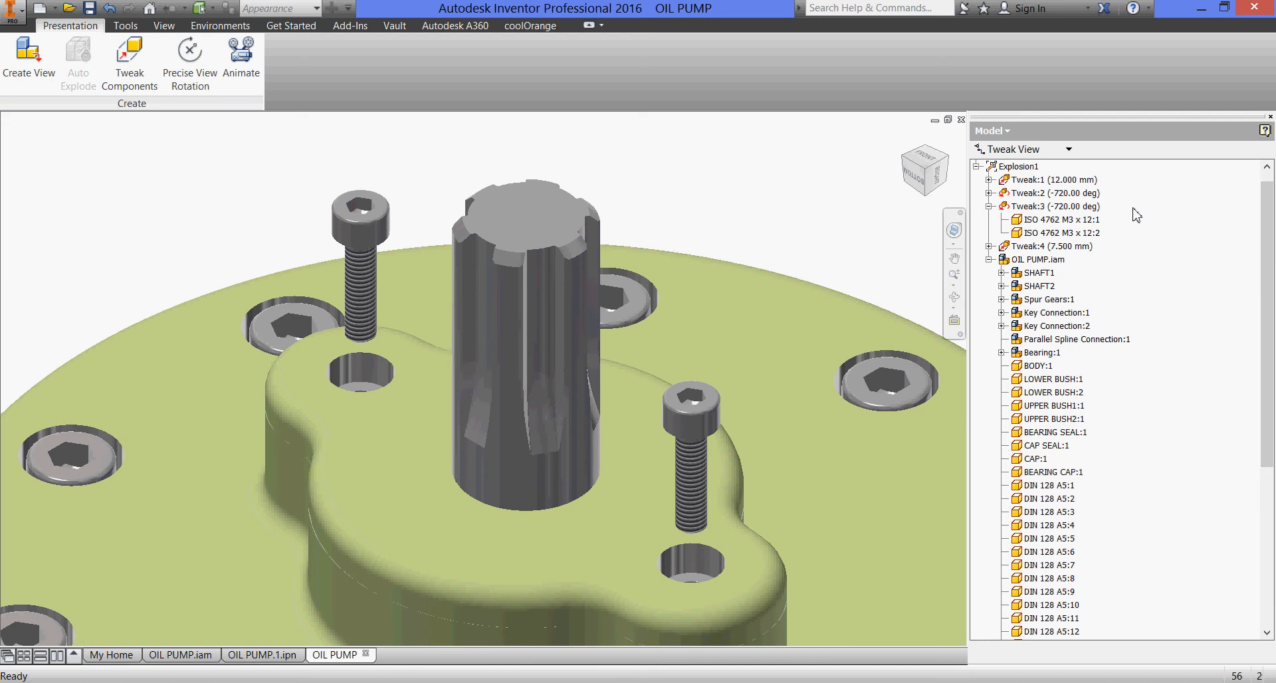
{"action": "left_click", "coordinate": [989, 193]}
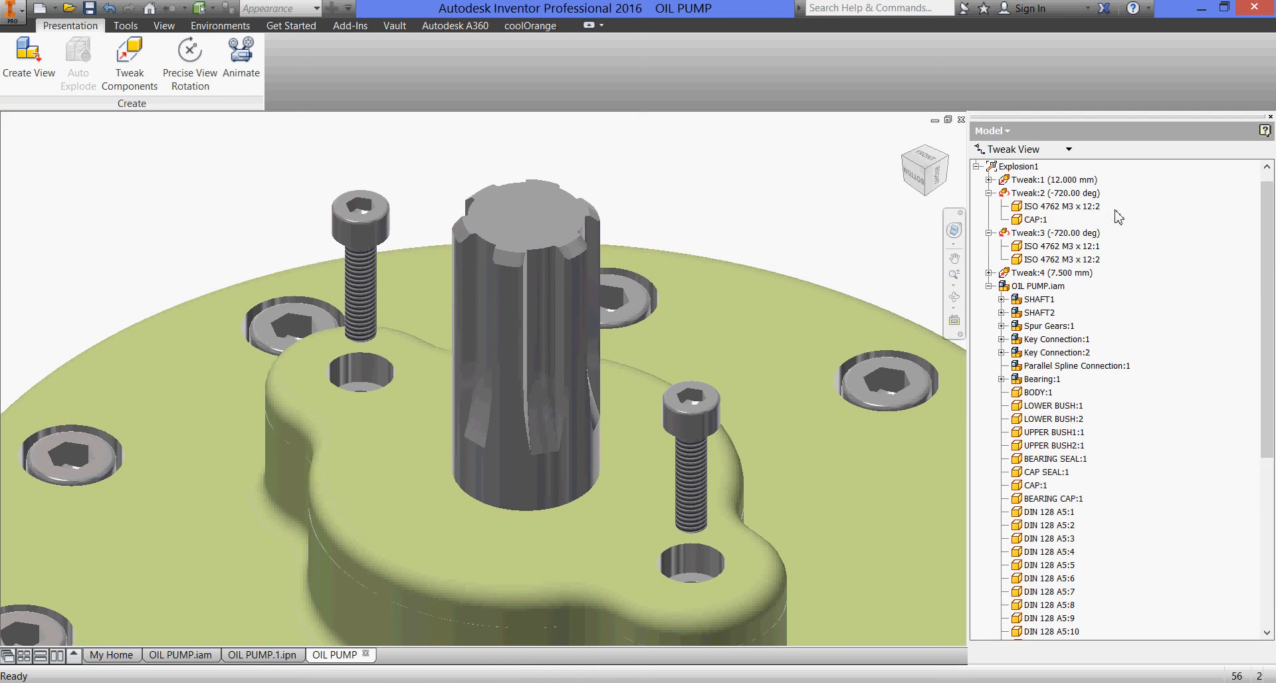
{"action": "left_click", "coordinate": [1032, 220]}
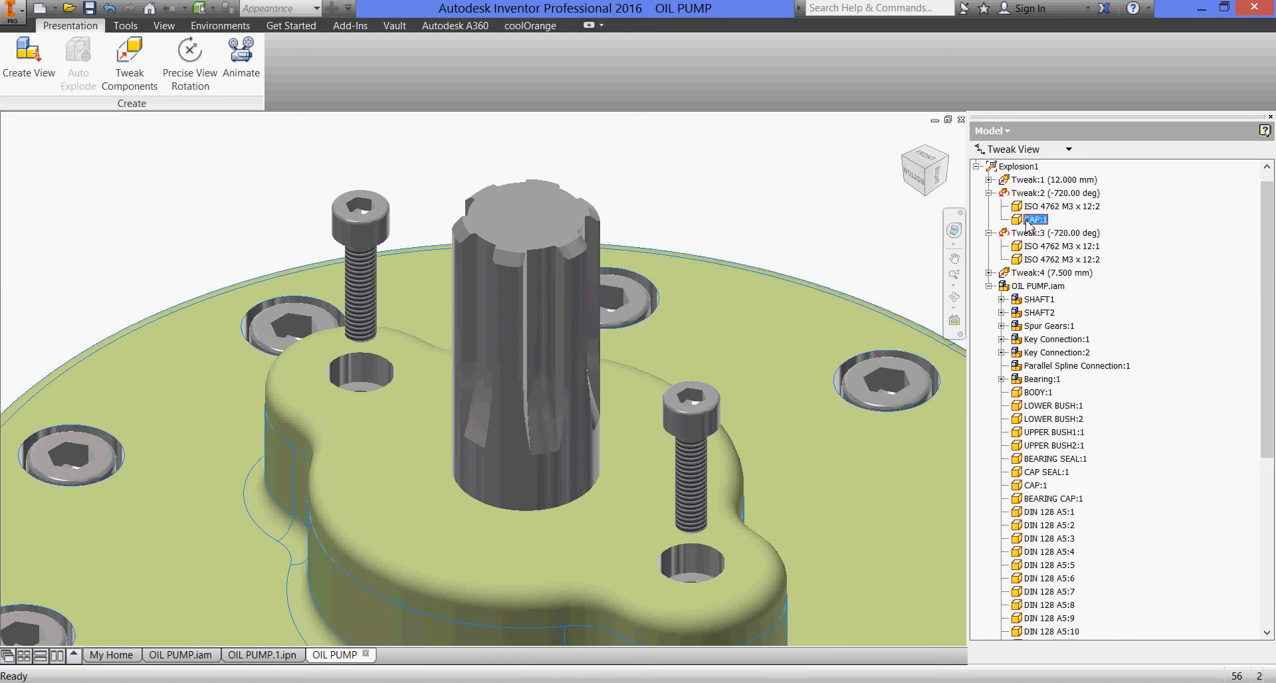
{"action": "right_click", "coordinate": [1029, 222]}
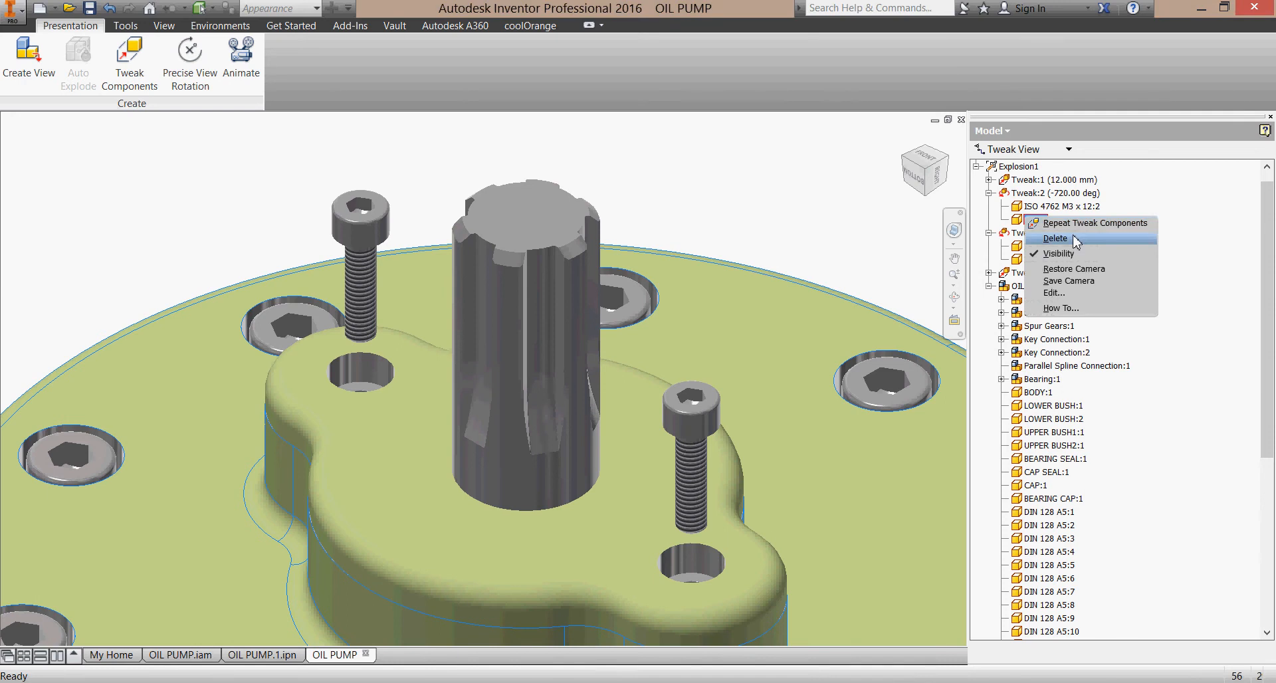
{"action": "left_click", "coordinate": [1056, 237]}
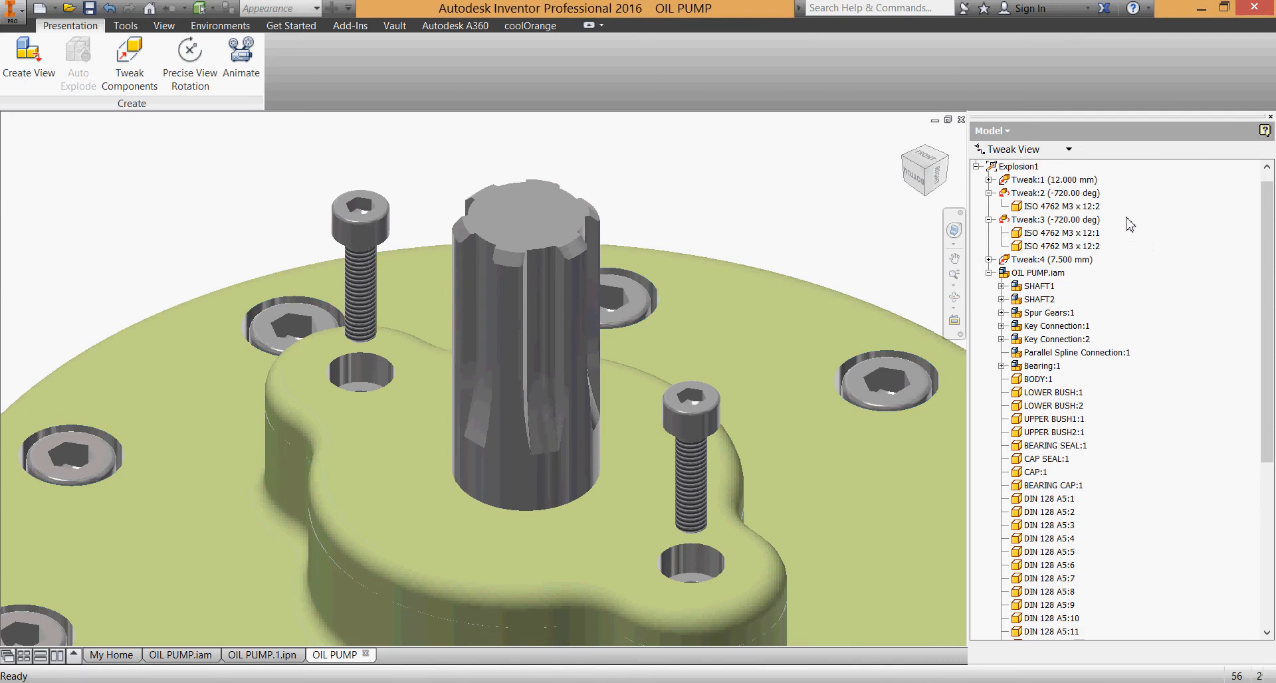
Delete ISO 4762 M3 x 12:2 from the Tweak:3 rotation
{"action": "left_click", "coordinate": [1098, 208]}
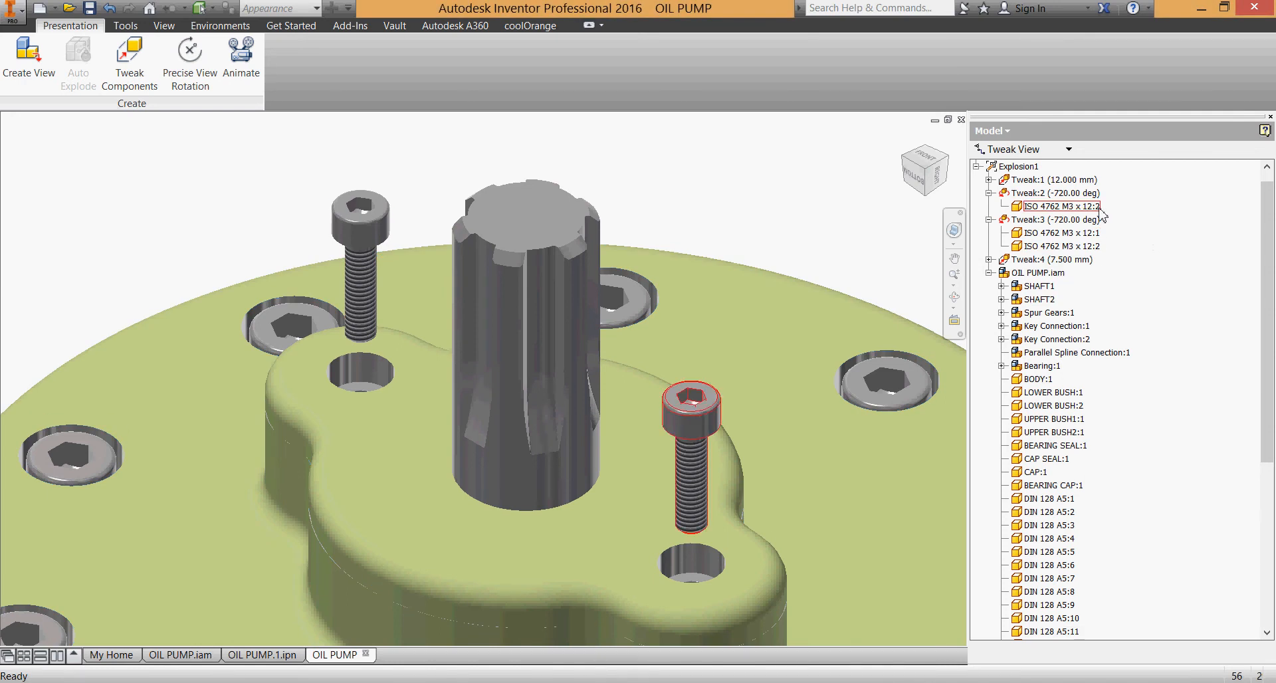
{"action": "left_click", "coordinate": [1182, 254]}
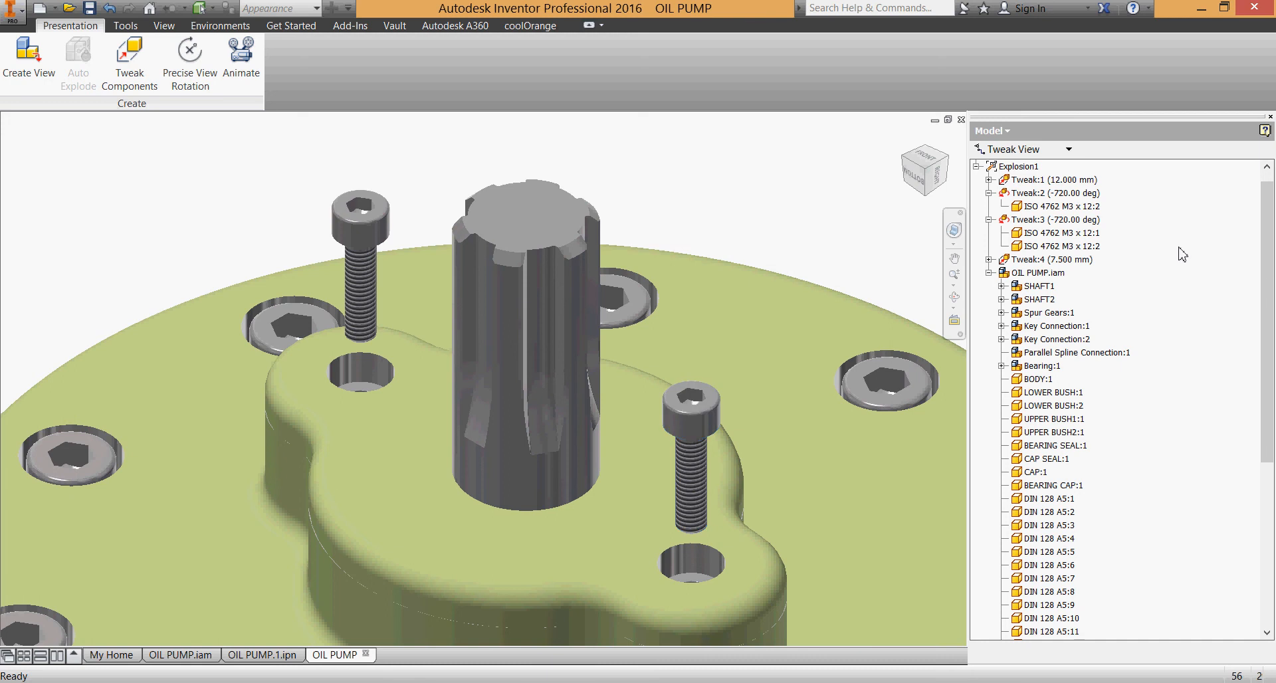
{"action": "left_click", "coordinate": [1096, 247]}
{"action": "right_click", "coordinate": [1095, 247]}
{"action": "left_click", "coordinate": [1130, 262]}
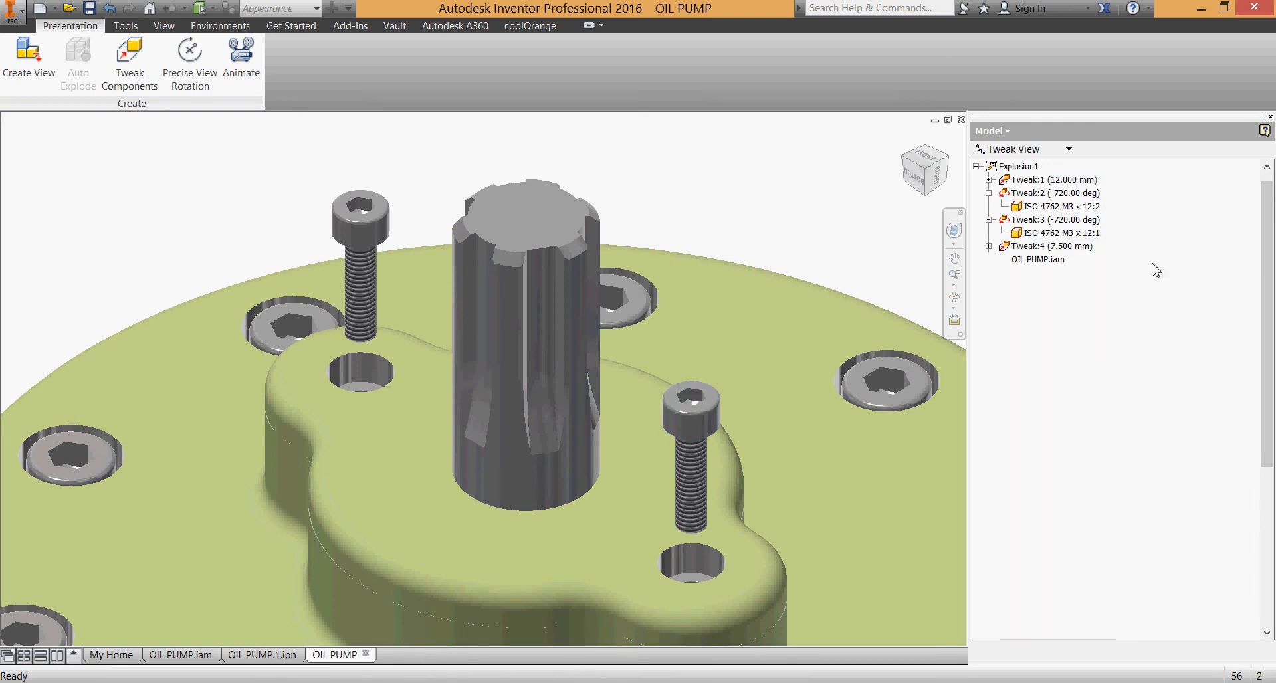
Check which screws remain in Tweak:3 and Tweak:2, and expand Tweak:1 to examine its components
{"action": "left_click", "coordinate": [1097, 236]}
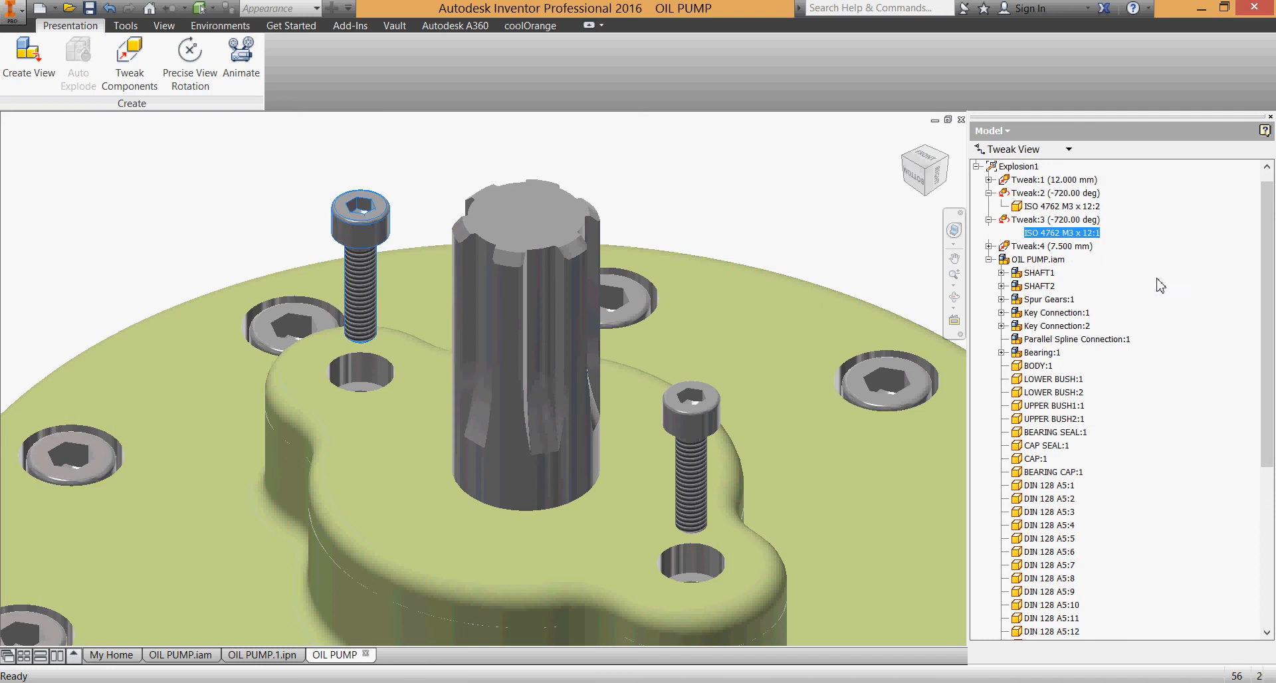
{"action": "left_click", "coordinate": [1160, 285]}
{"action": "left_click", "coordinate": [1106, 207]}
{"action": "left_click", "coordinate": [1159, 250]}
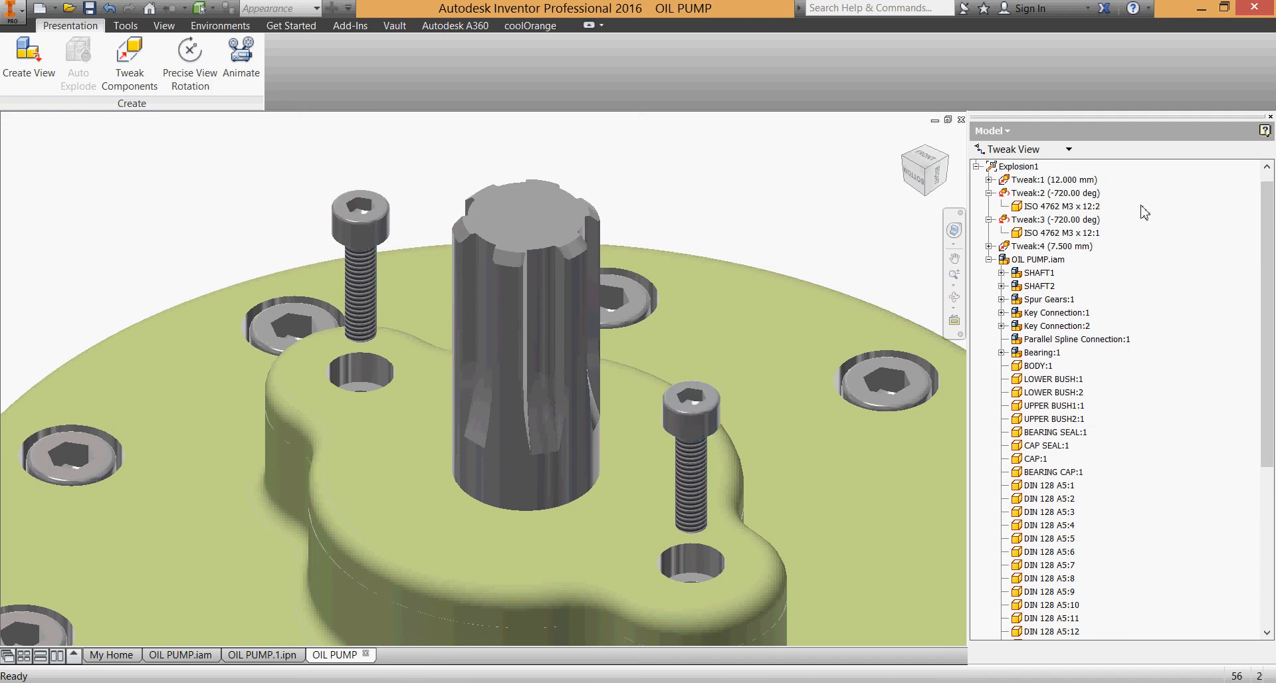
{"action": "left_click", "coordinate": [1096, 182]}
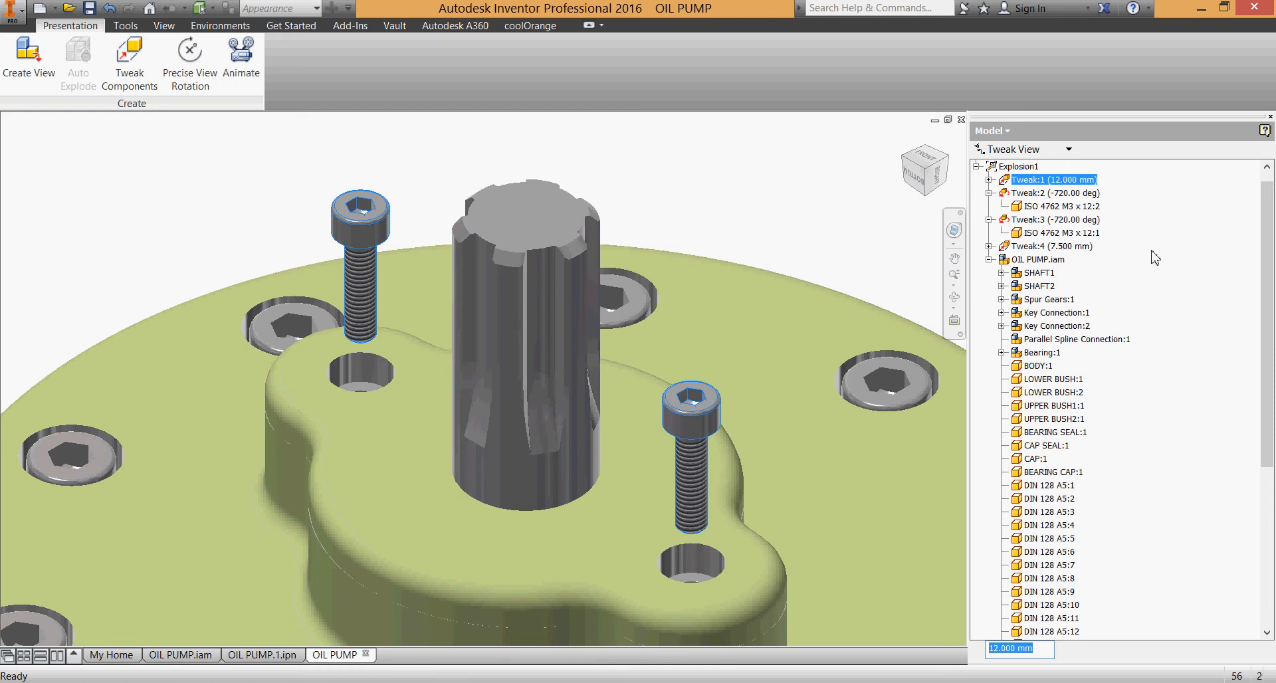
{"action": "left_click", "coordinate": [990, 180]}
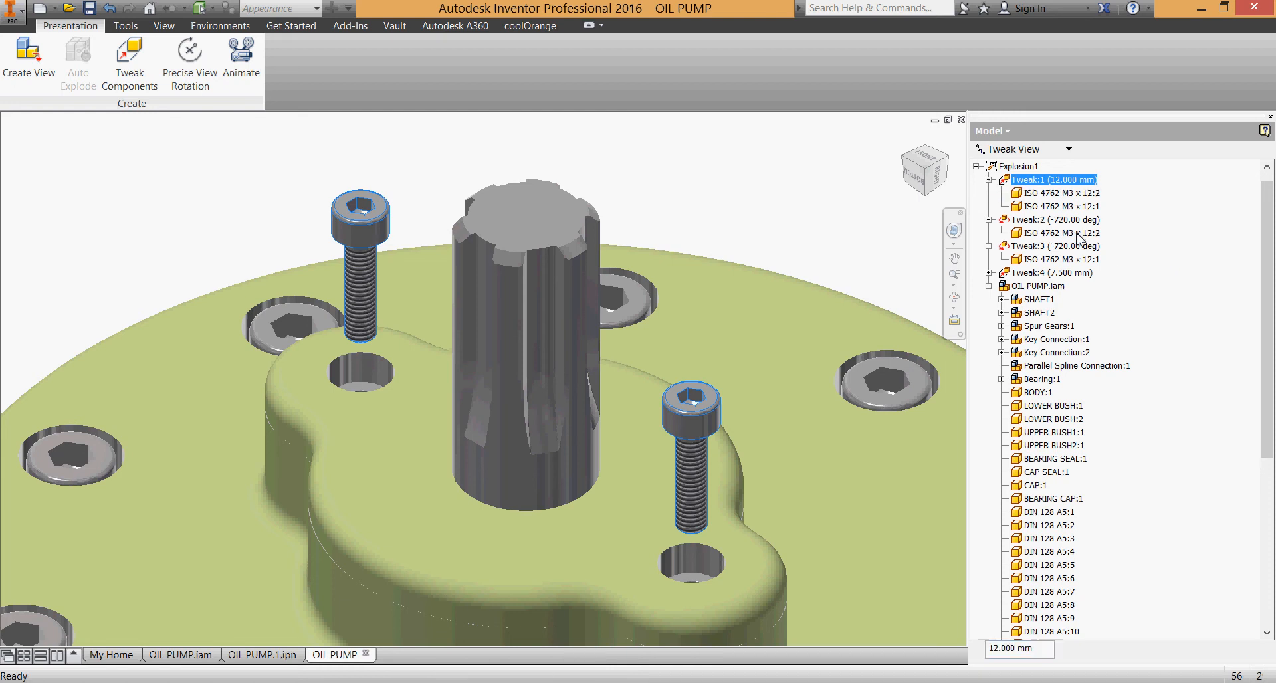
{"action": "left_click", "coordinate": [1124, 210]}
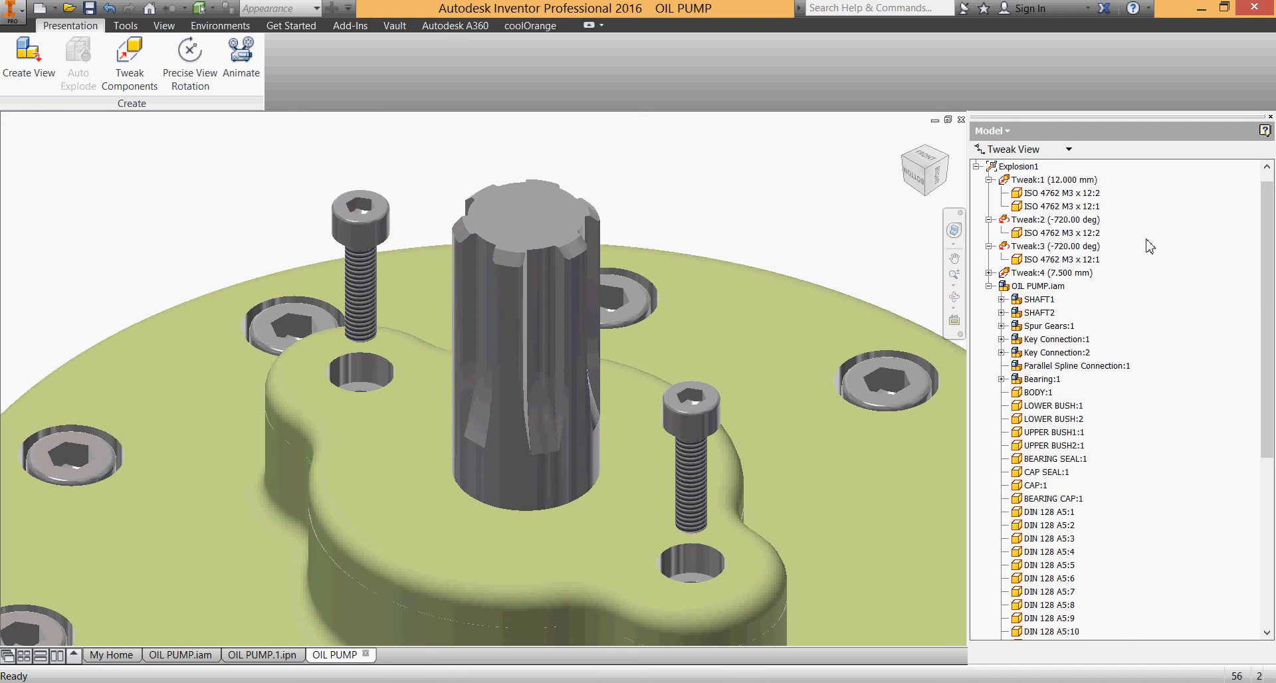
Switch the browser to Sequence View and expand Task1, Sequence4 and Sequence3 to show their component tweaks
{"action": "left_click", "coordinate": [1069, 149]}
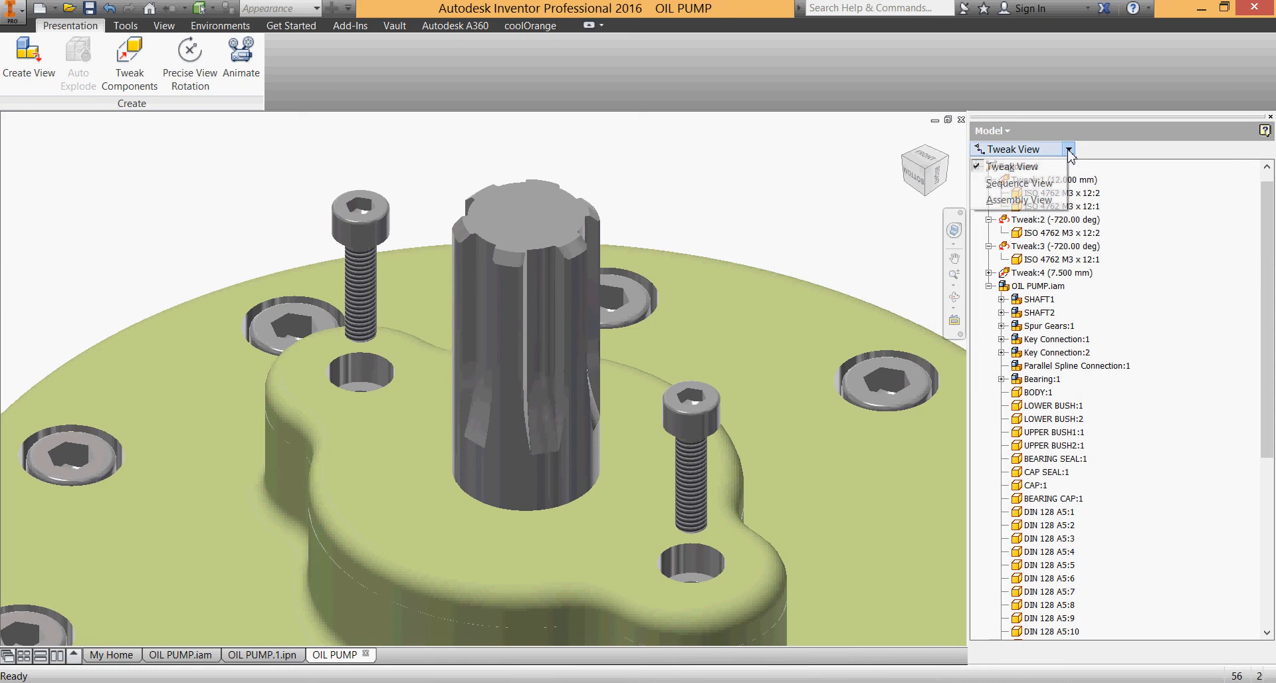
{"action": "left_click", "coordinate": [1019, 184]}
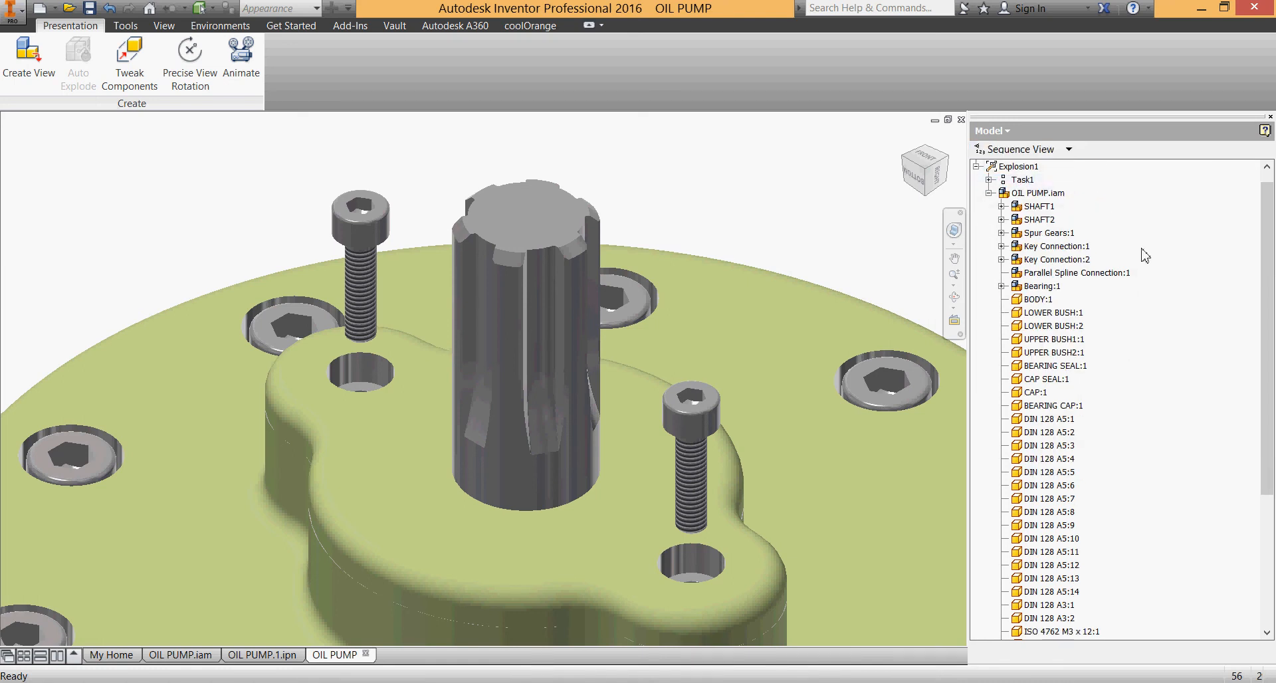
{"action": "left_click", "coordinate": [989, 181]}
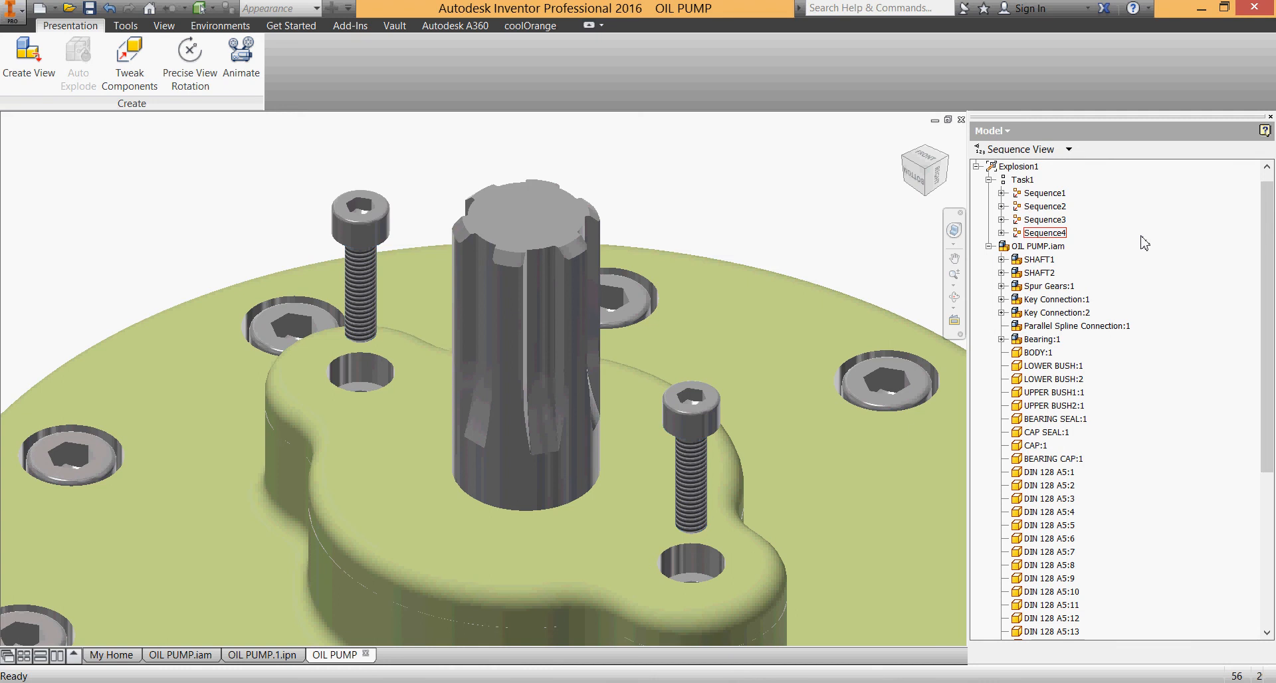
{"action": "left_click", "coordinate": [1001, 232]}
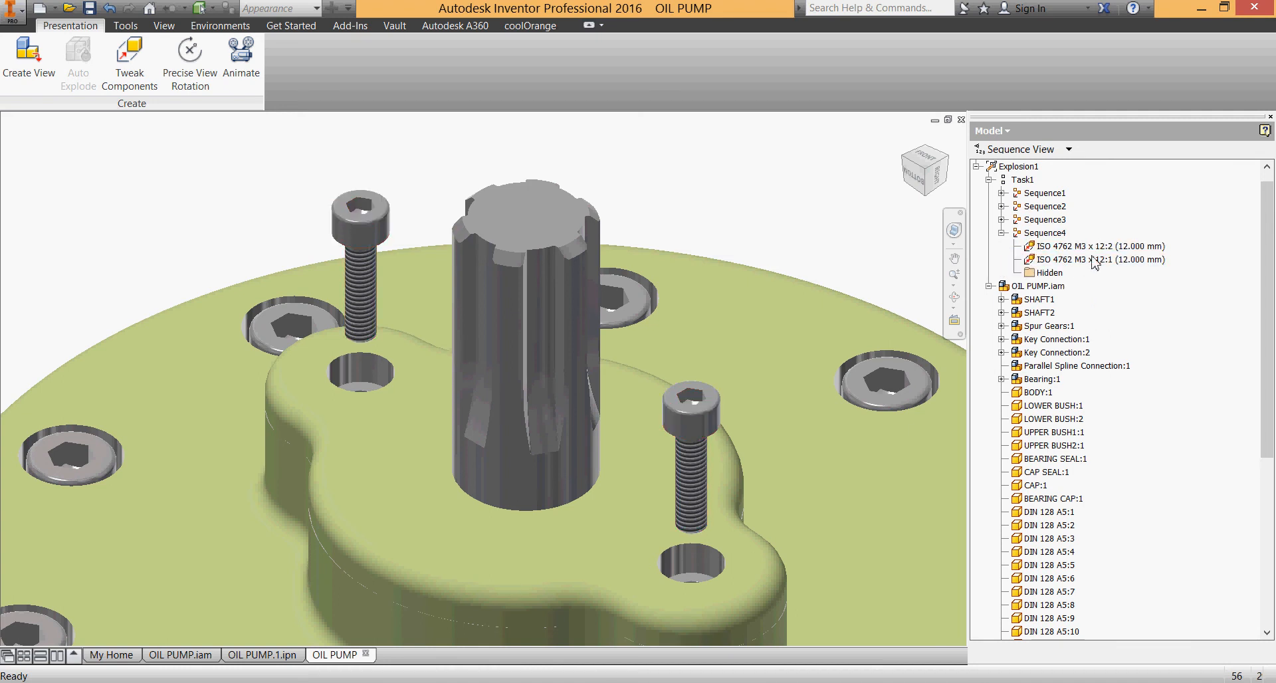
{"action": "left_click", "coordinate": [1002, 220]}
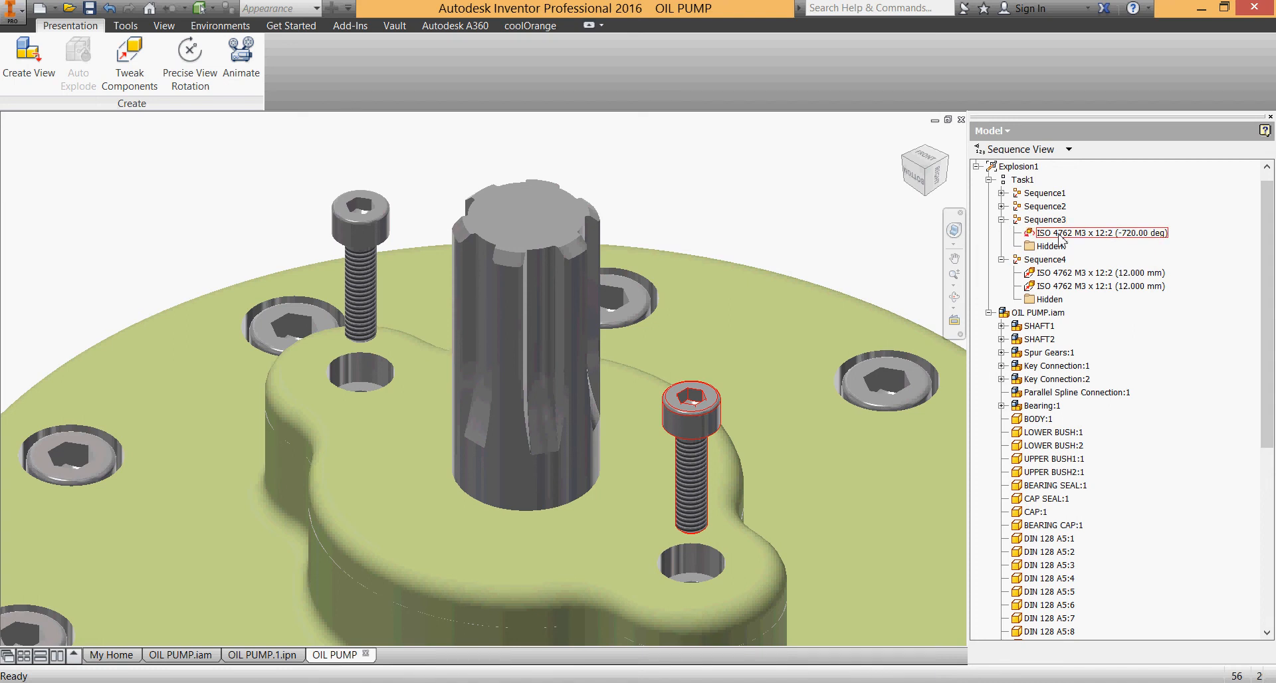
Expand Sequence2 and Sequence1 in the browser to examine their component tweaks
{"action": "left_click", "coordinate": [1002, 207]}
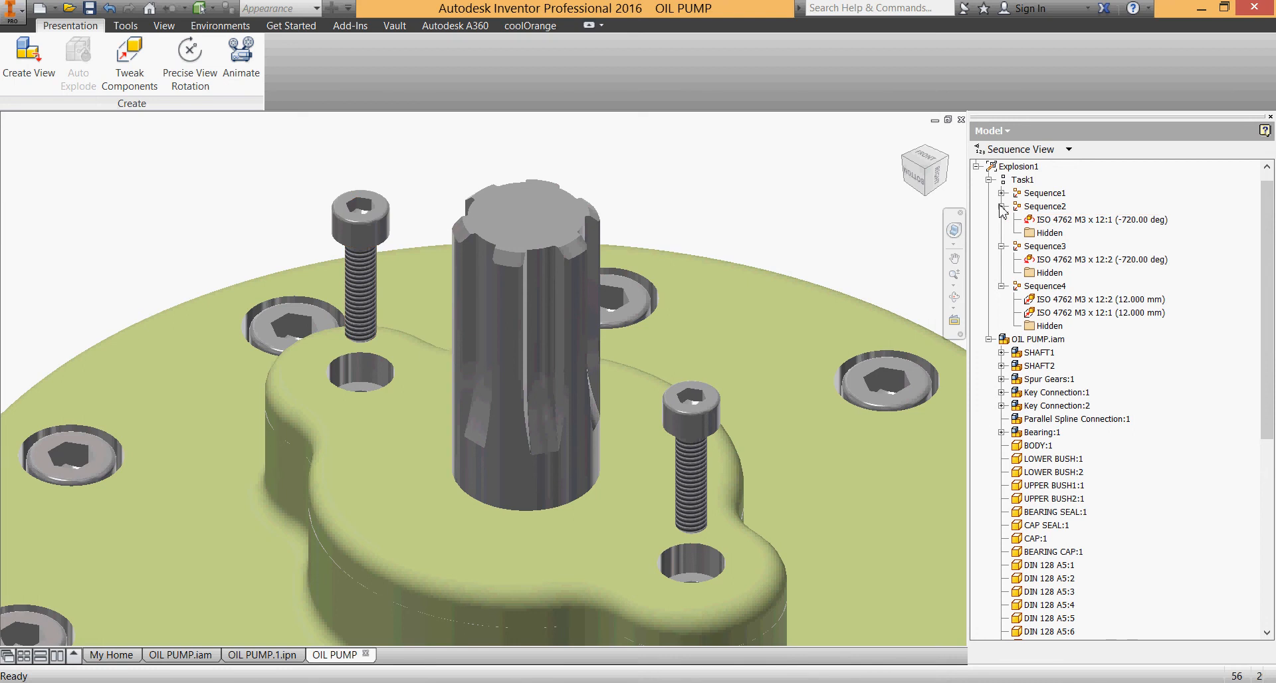
{"action": "left_click", "coordinate": [1002, 193]}
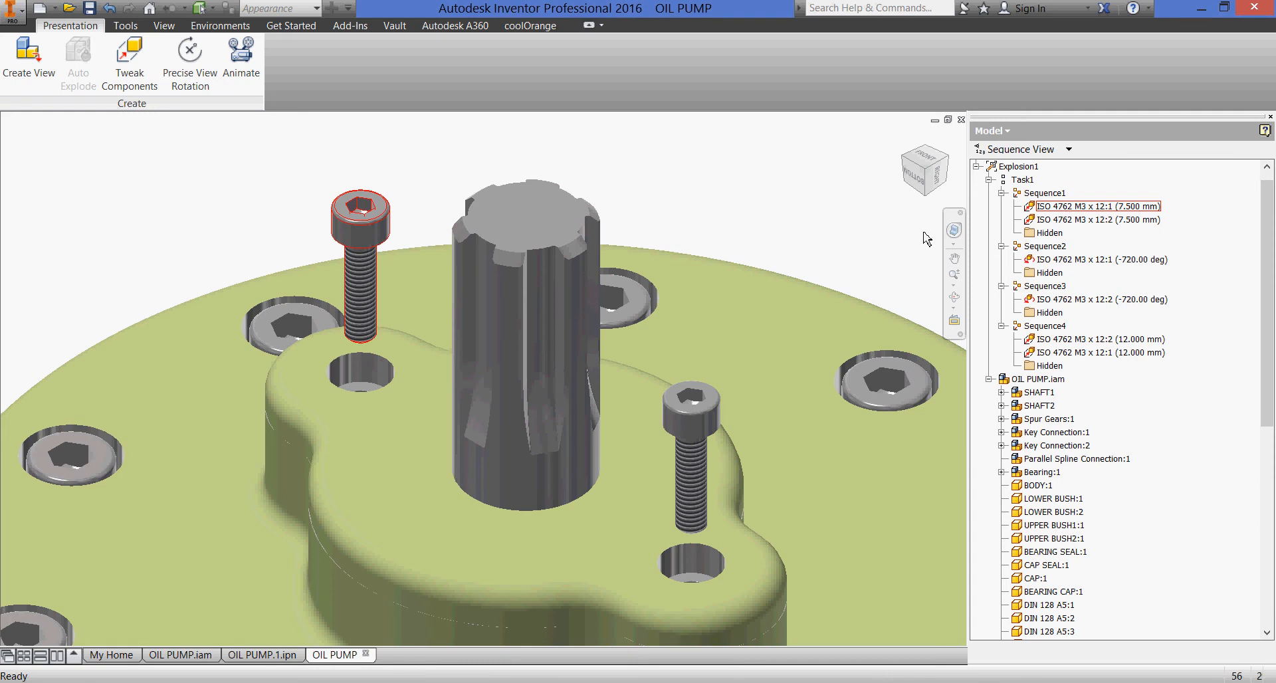
{"action": "left_click", "coordinate": [862, 223]}
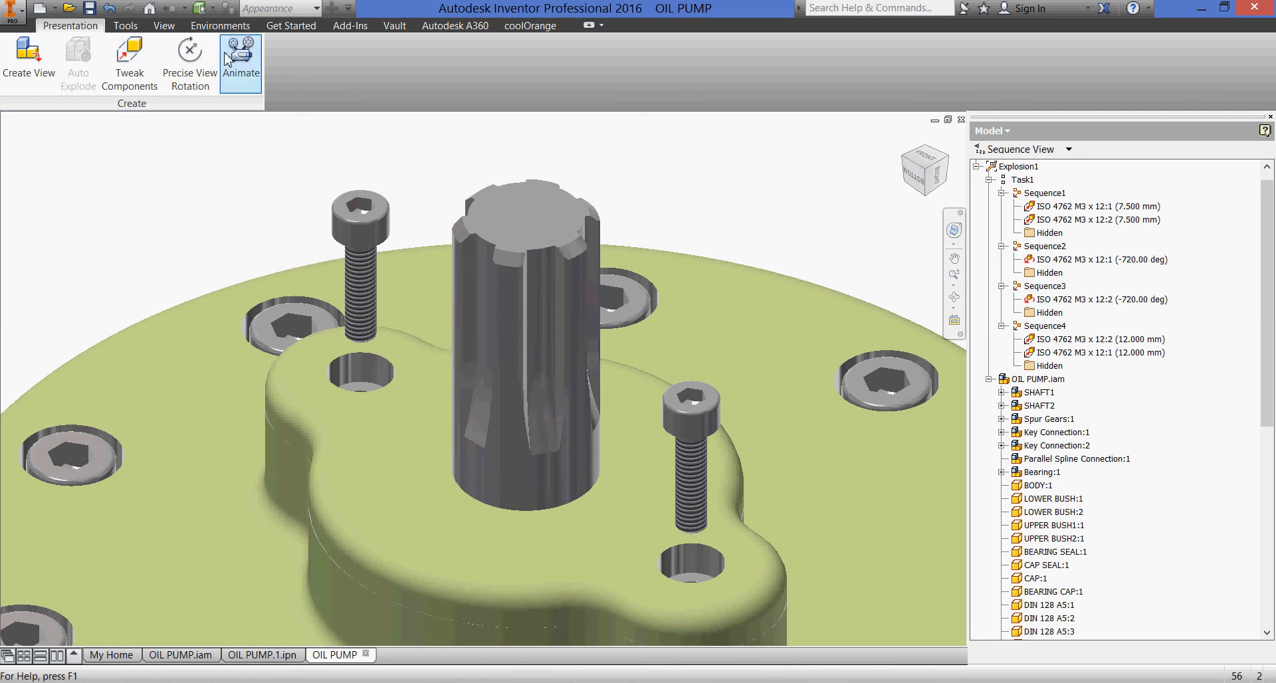
Play the bearing cap screw animation with its sequence list displayed, and reset it after the run
{"action": "left_click", "coordinate": [251, 58]}
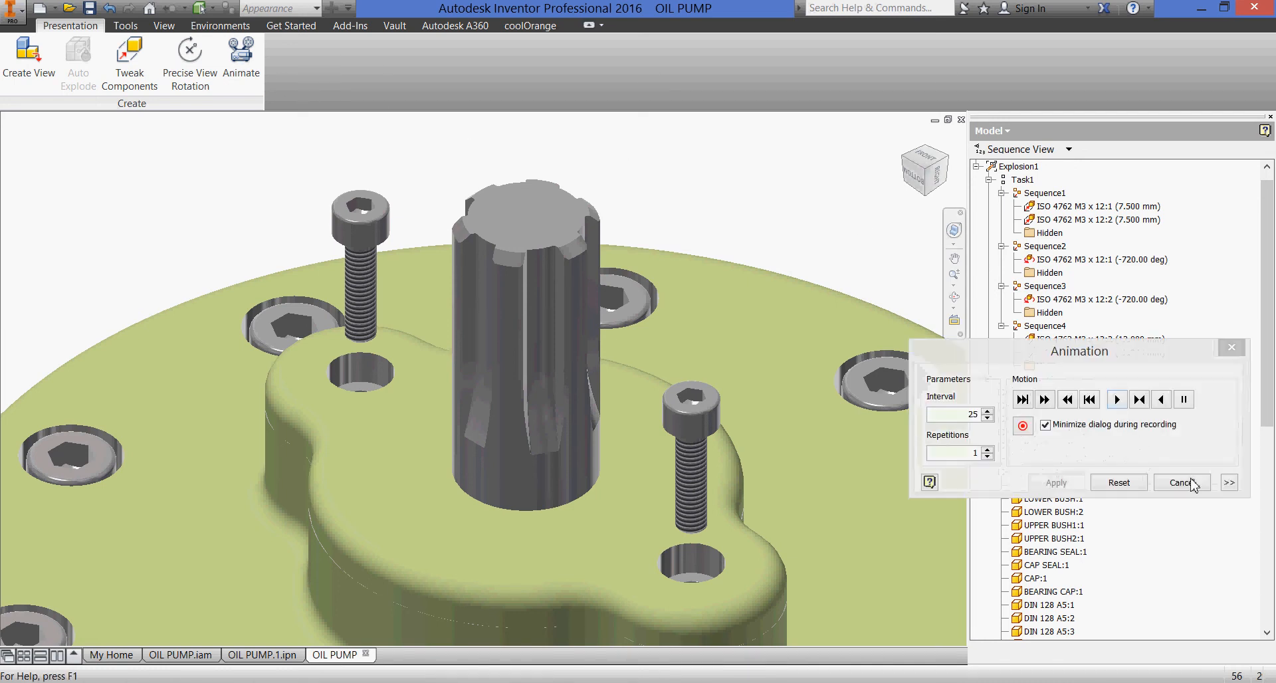
{"action": "left_click", "coordinate": [1229, 483]}
{"action": "left_click_drag", "start_coordinate": [1148, 347], "coordinate": [1192, 218]}
{"action": "left_click", "coordinate": [1161, 272]}
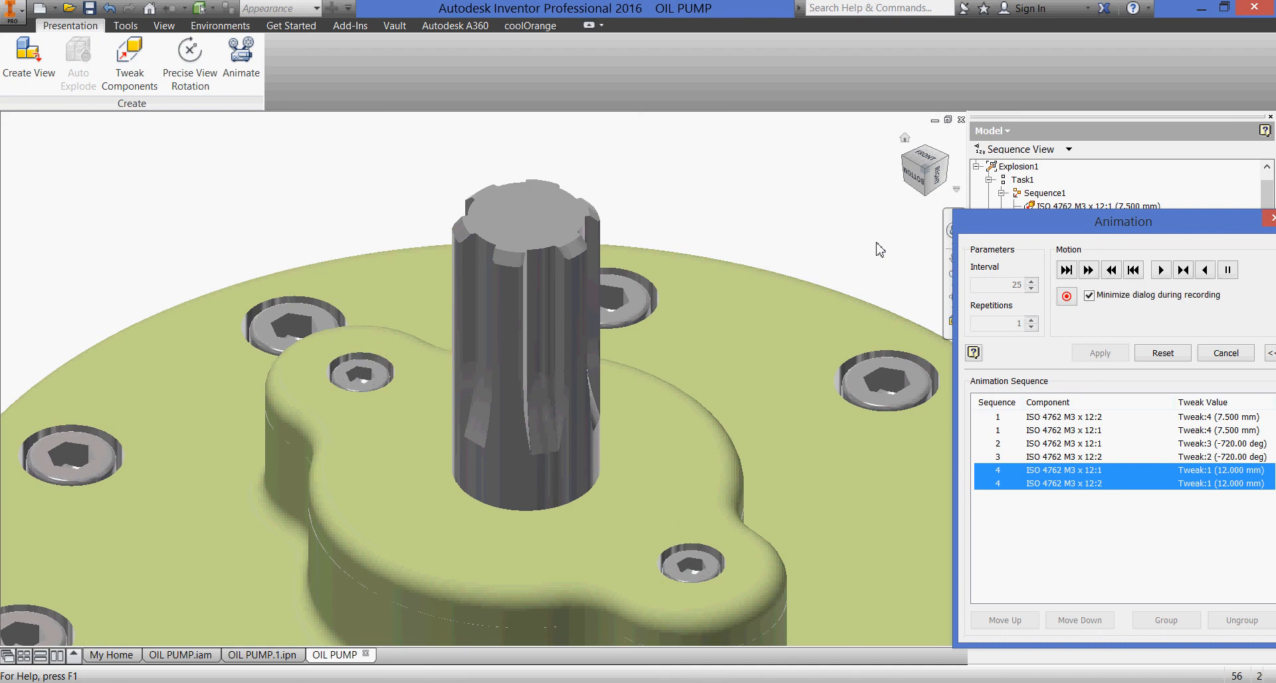
{"action": "left_click_drag", "start_coordinate": [1102, 238], "coordinate": [948, 228]}
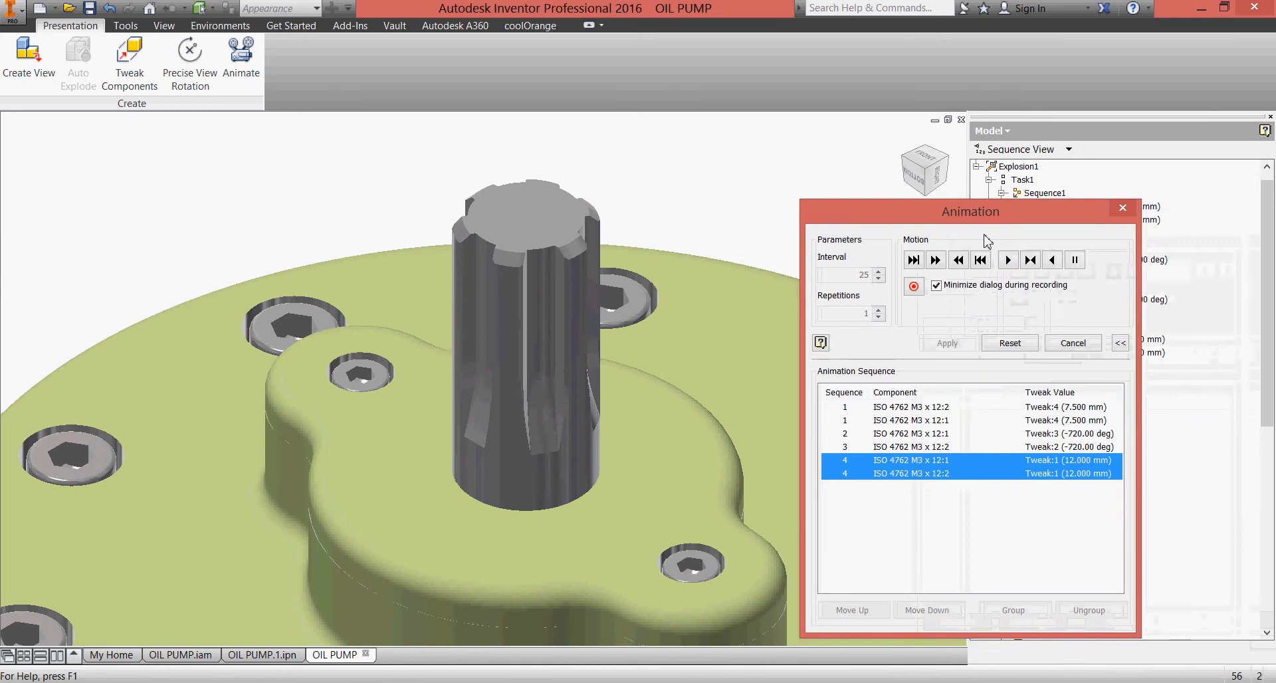
{"action": "left_click", "coordinate": [1022, 346]}
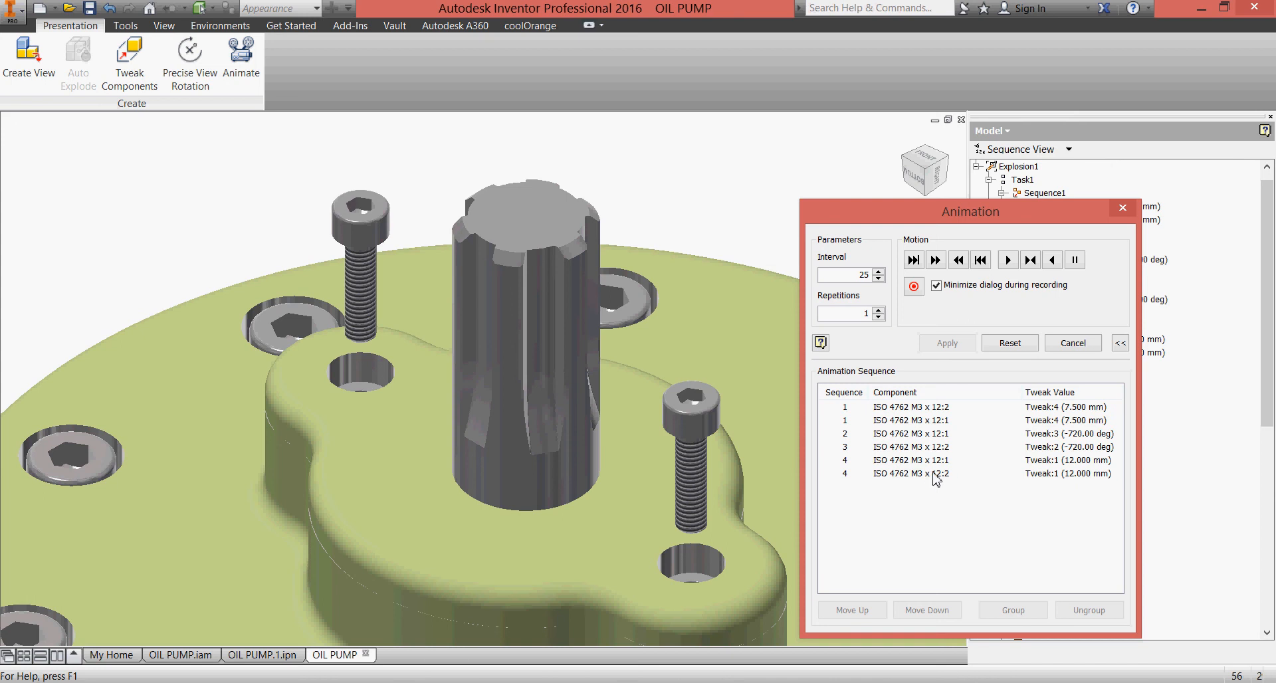
{"action": "left_click", "coordinate": [1031, 476]}
{"action": "left_click", "coordinate": [1003, 461], "text": "ctrl"}
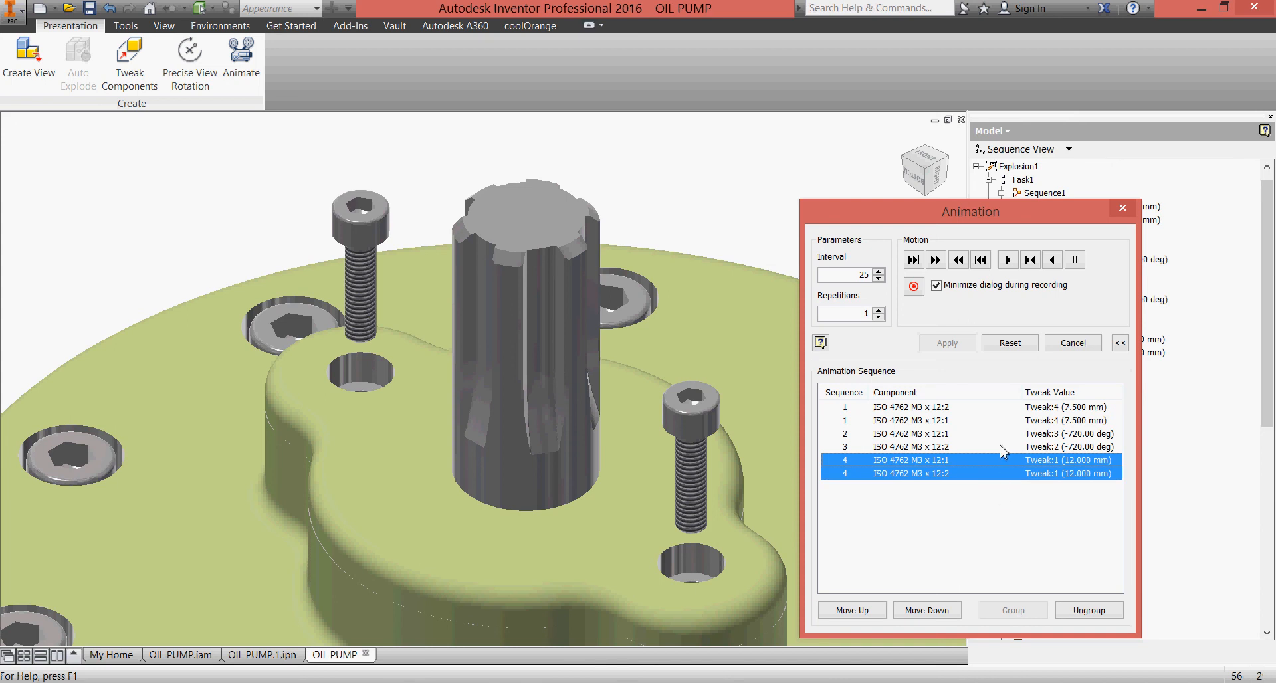
{"action": "left_click", "coordinate": [1000, 445], "text": "ctrl"}
{"action": "left_click", "coordinate": [1004, 435], "text": "ctrl"}
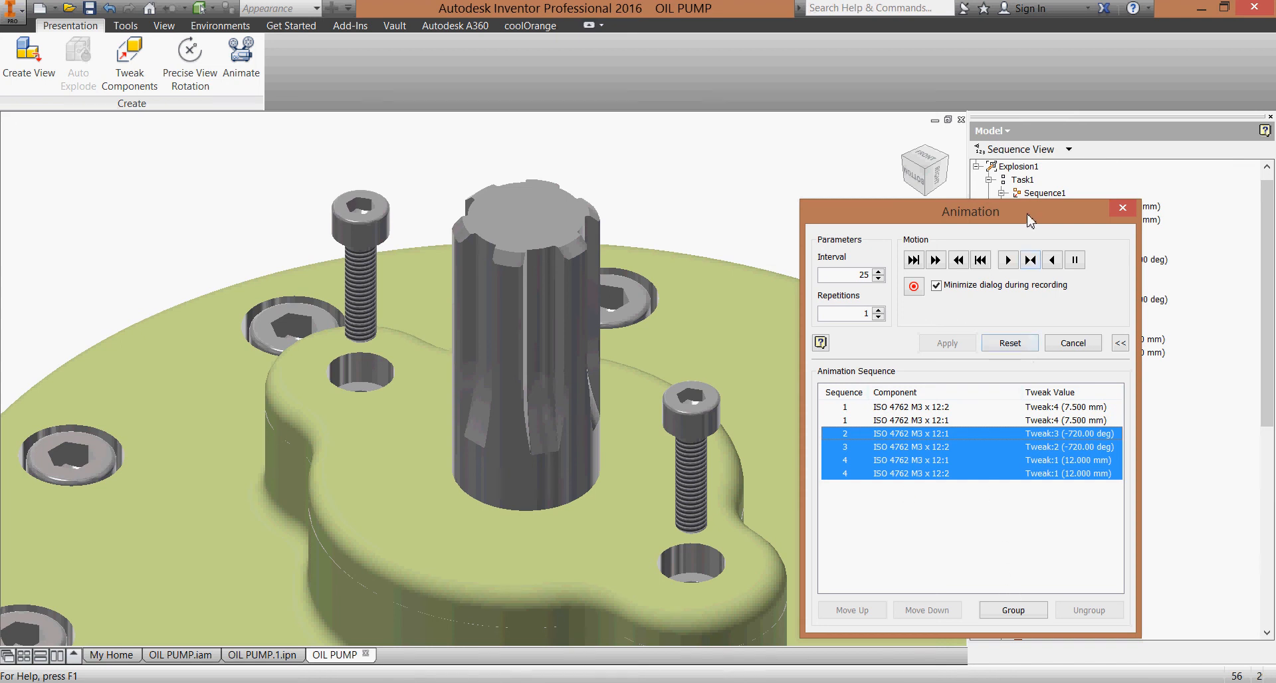
{"action": "left_click_drag", "start_coordinate": [1029, 220], "coordinate": [738, 259]}
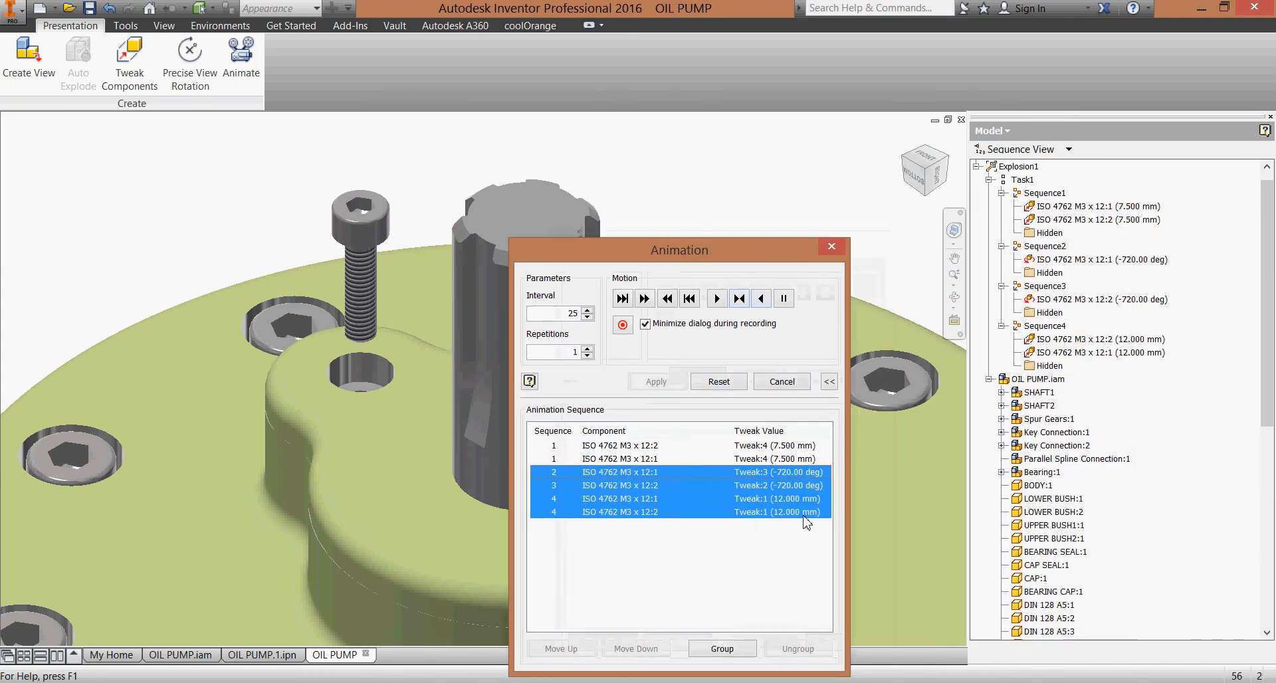
{"action": "left_click", "coordinate": [831, 249]}
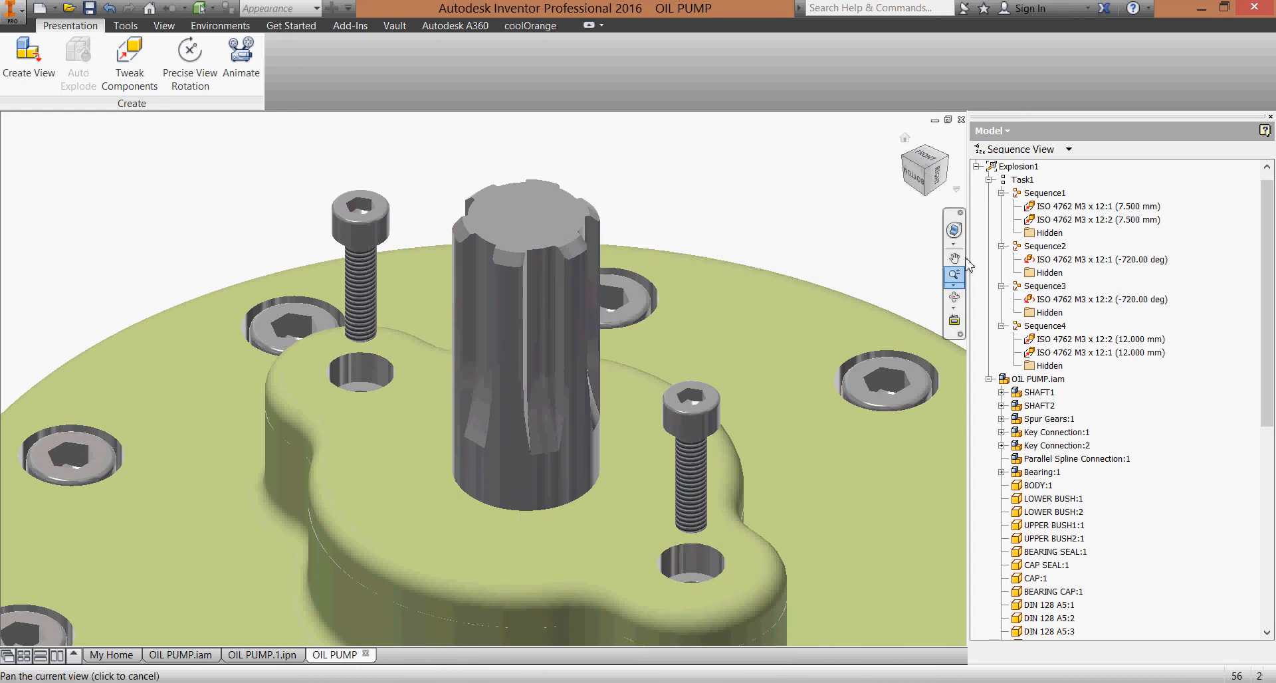
Switch the browser to Tweak View and expand Tweak:1 through Tweak:4 to check which screws each one contains
{"action": "left_click", "coordinate": [1017, 150]}
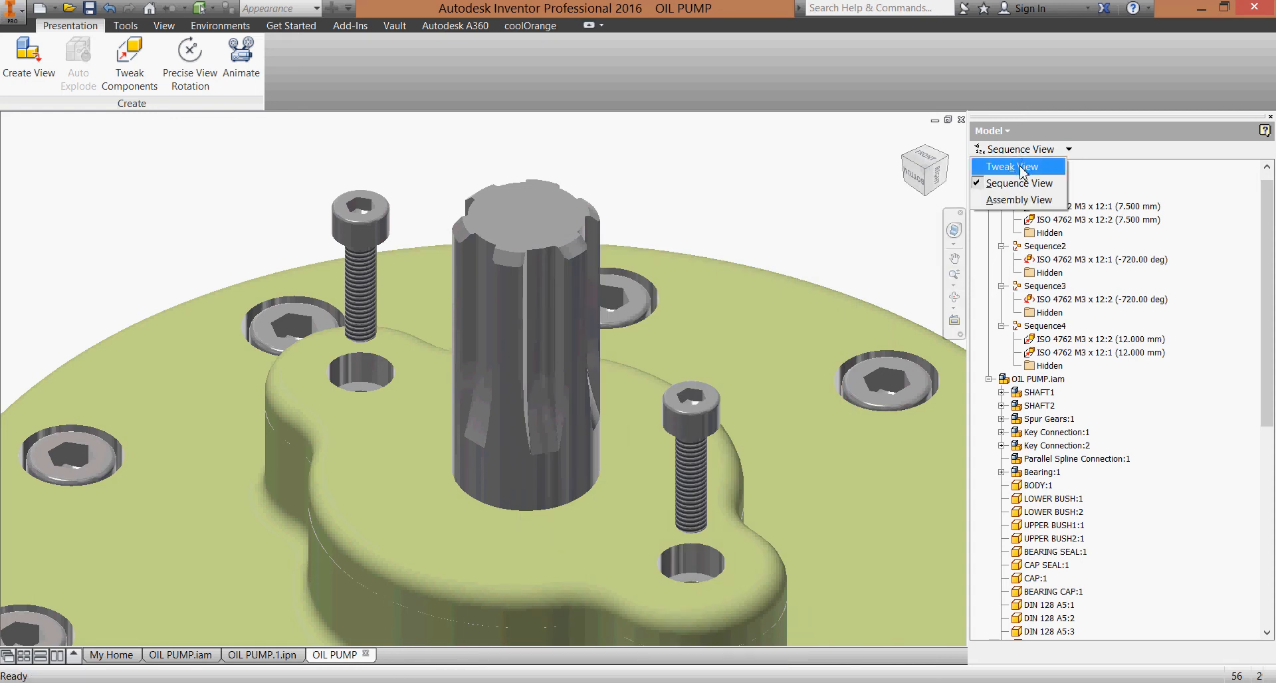
{"action": "left_click", "coordinate": [1017, 167]}
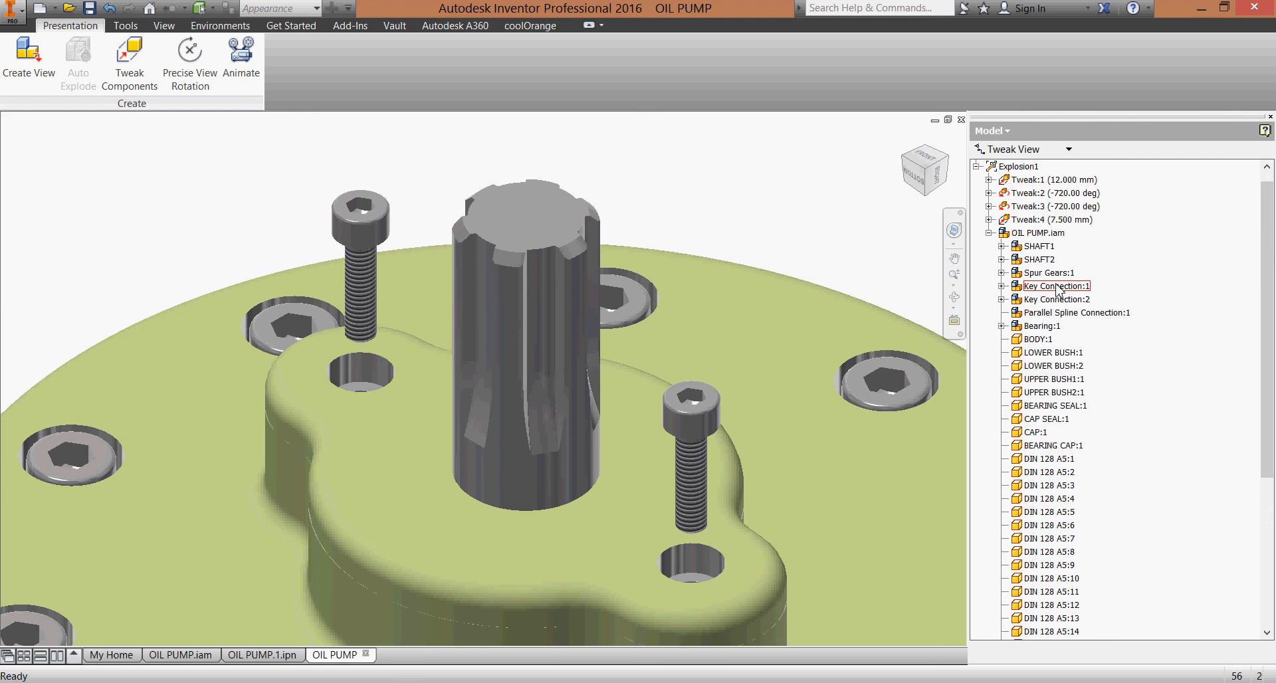
{"action": "left_click", "coordinate": [990, 220]}
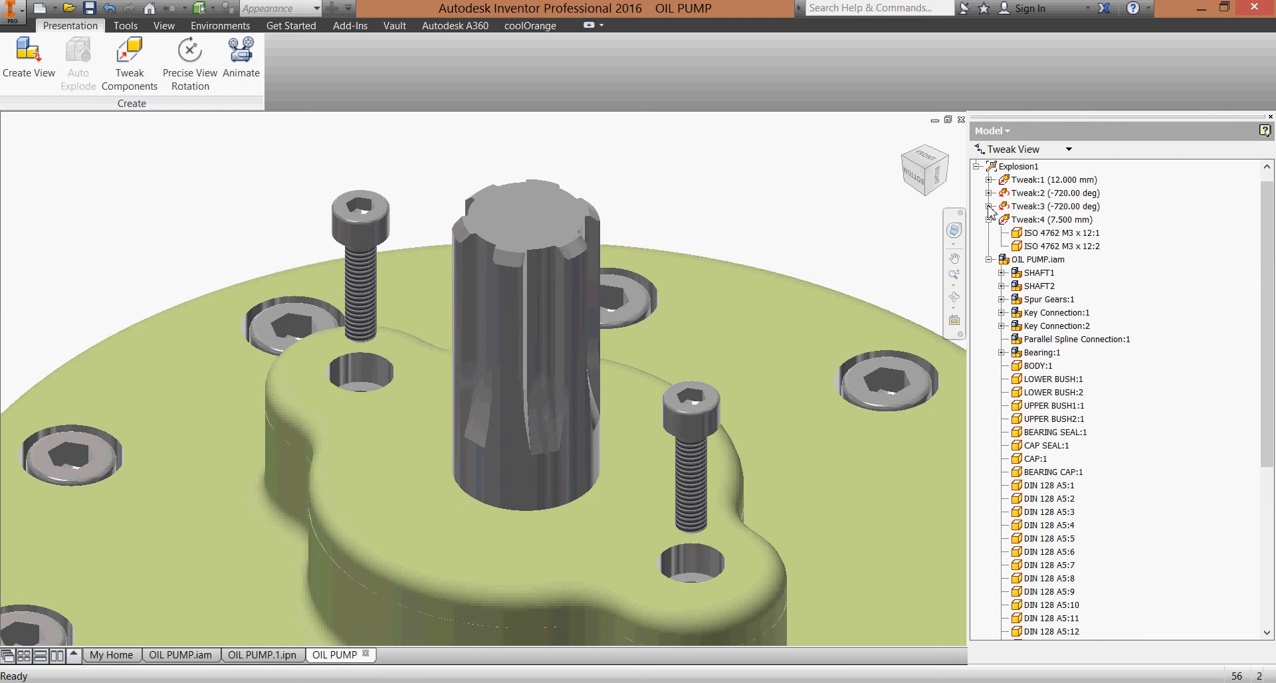
{"action": "left_click", "coordinate": [990, 207]}
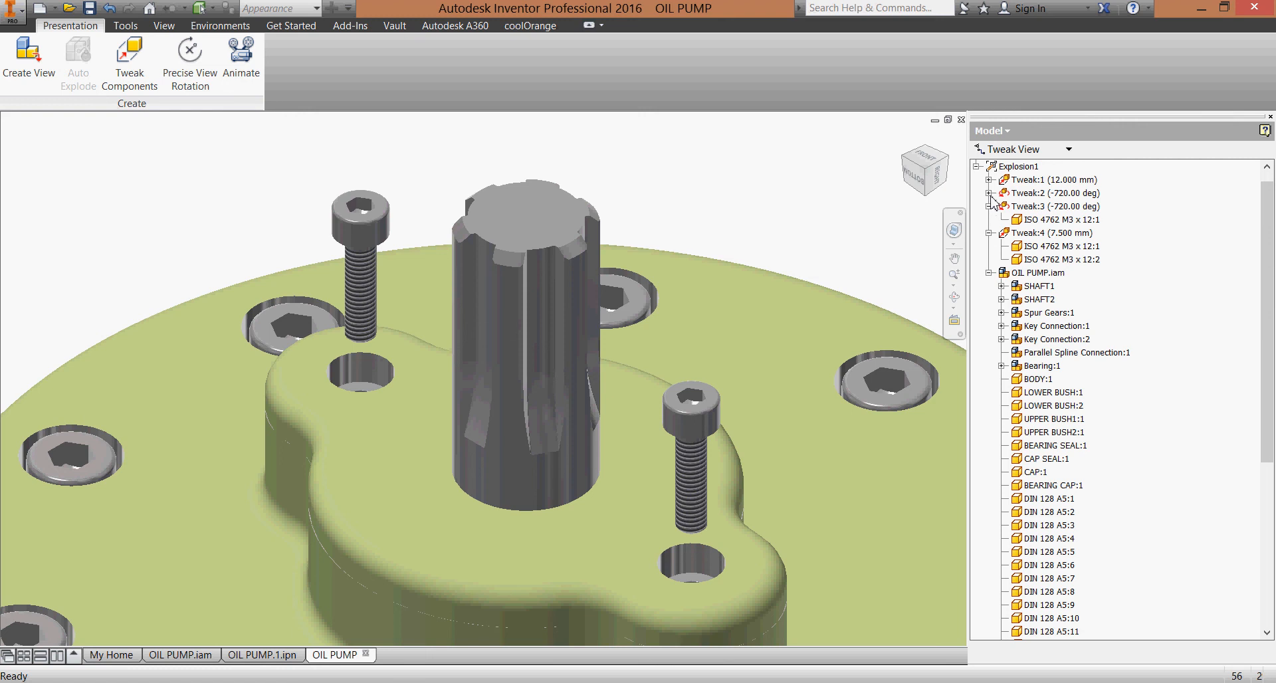
{"action": "left_click", "coordinate": [989, 193]}
{"action": "left_click", "coordinate": [989, 179]}
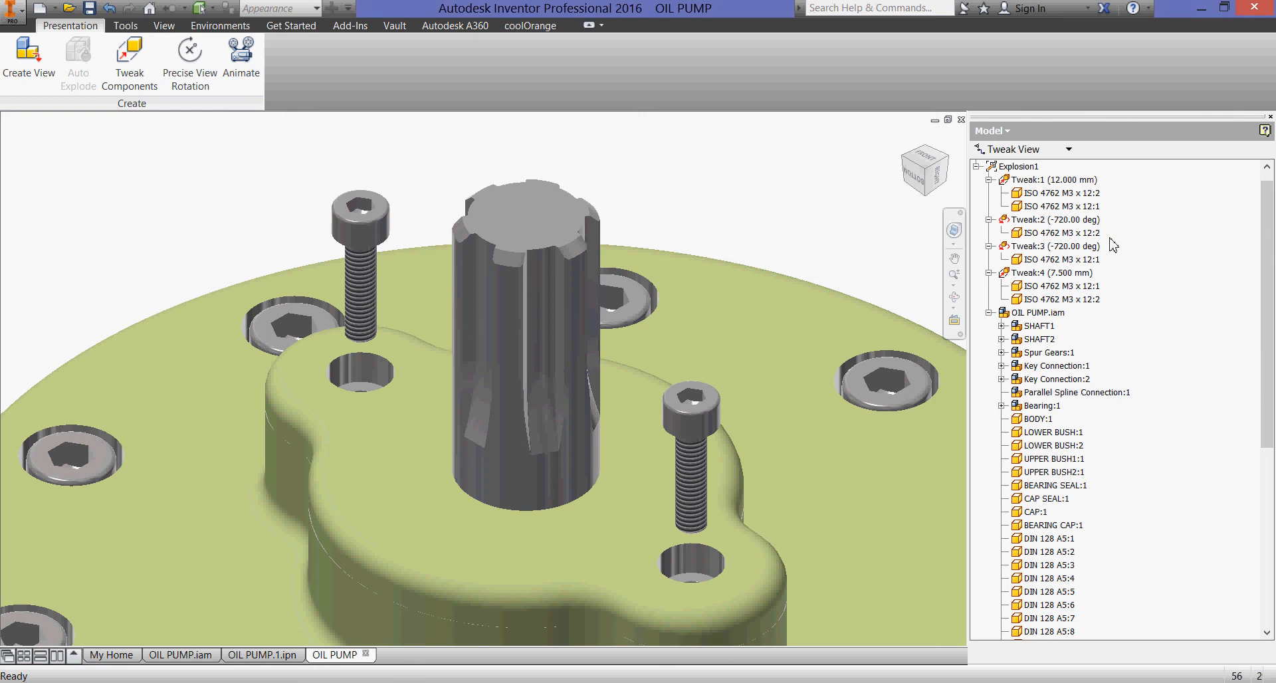
Group the screws' Tweak:1, Tweak:2 and Tweak:3 entries into one sequence in the animation sequence list
{"action": "left_click", "coordinate": [241, 56]}
{"action": "left_click", "coordinate": [825, 380]}
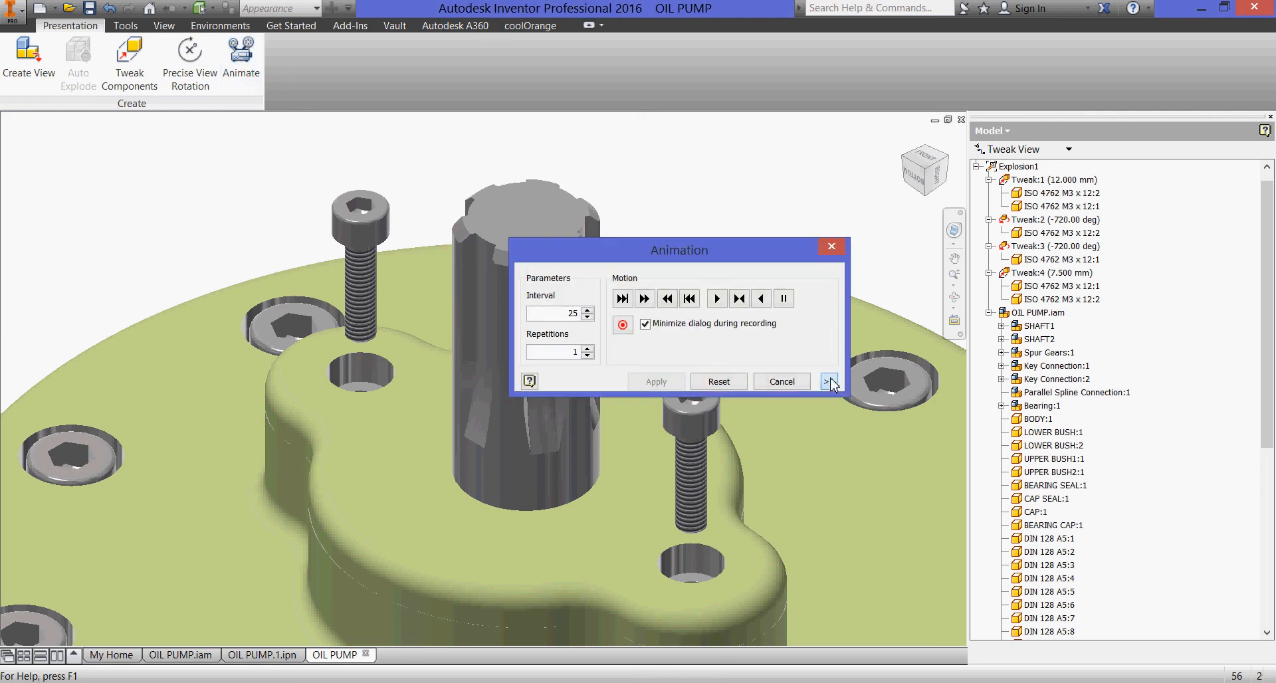
{"action": "left_click_drag", "start_coordinate": [787, 265], "coordinate": [1168, 271]}
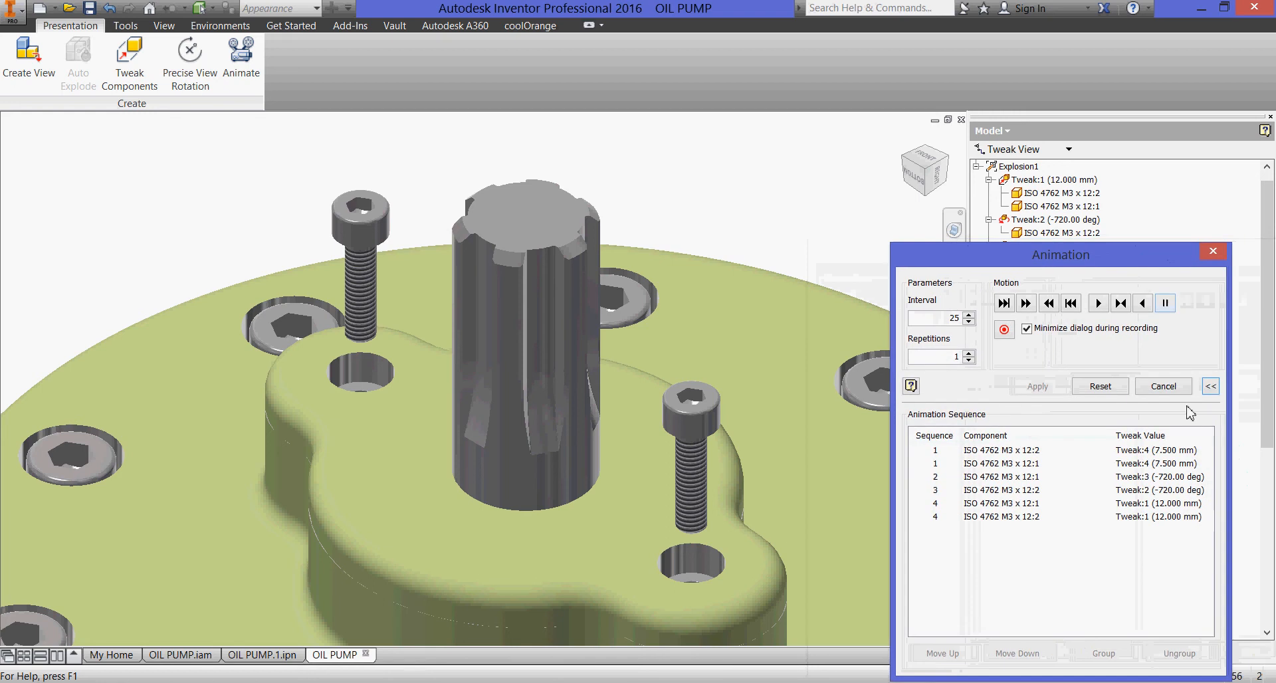
{"action": "left_click", "coordinate": [1052, 518]}
{"action": "left_click", "coordinate": [1074, 503], "text": "ctrl"}
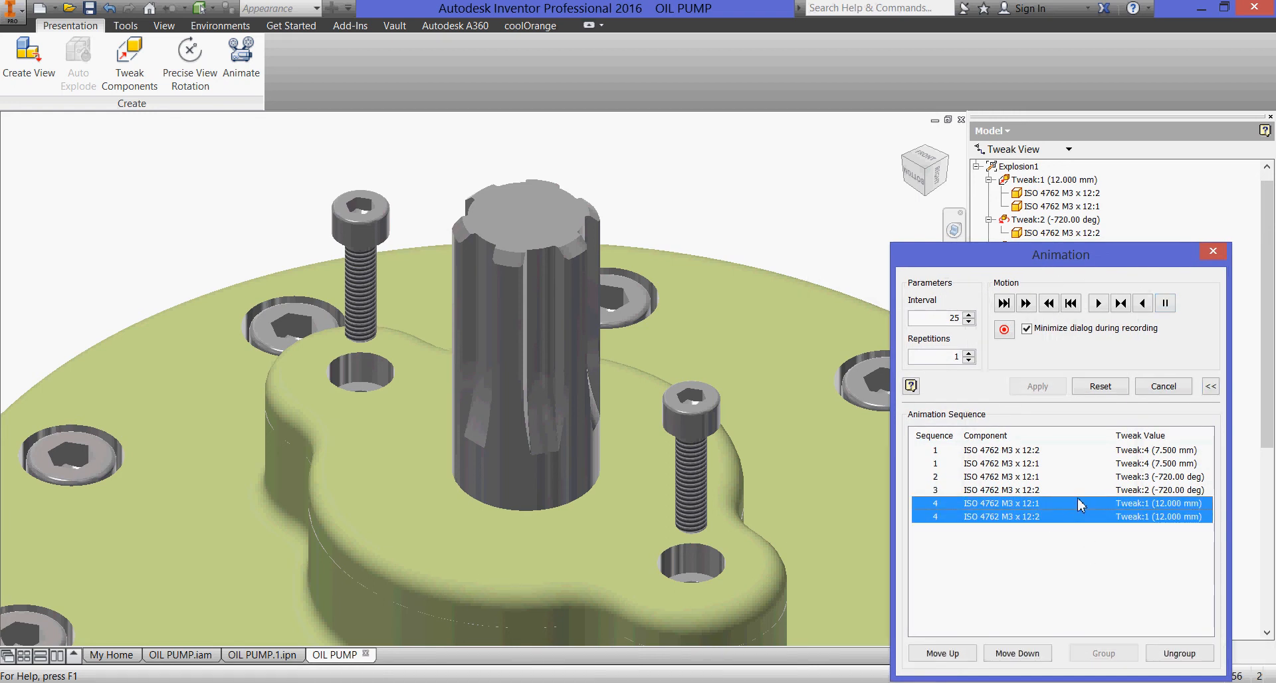
{"action": "left_click", "coordinate": [1088, 490], "text": "ctrl"}
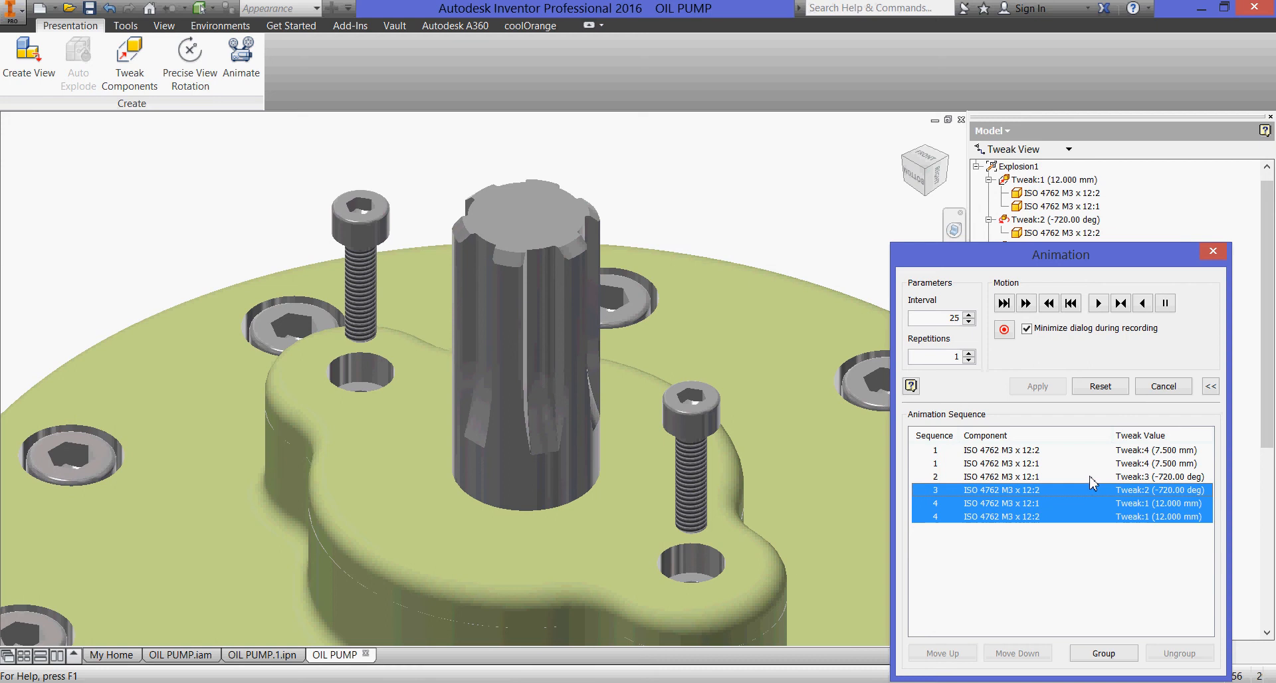
{"action": "left_click", "coordinate": [1090, 477], "text": "ctrl"}
{"action": "left_click_drag", "start_coordinate": [1119, 257], "coordinate": [856, 253]}
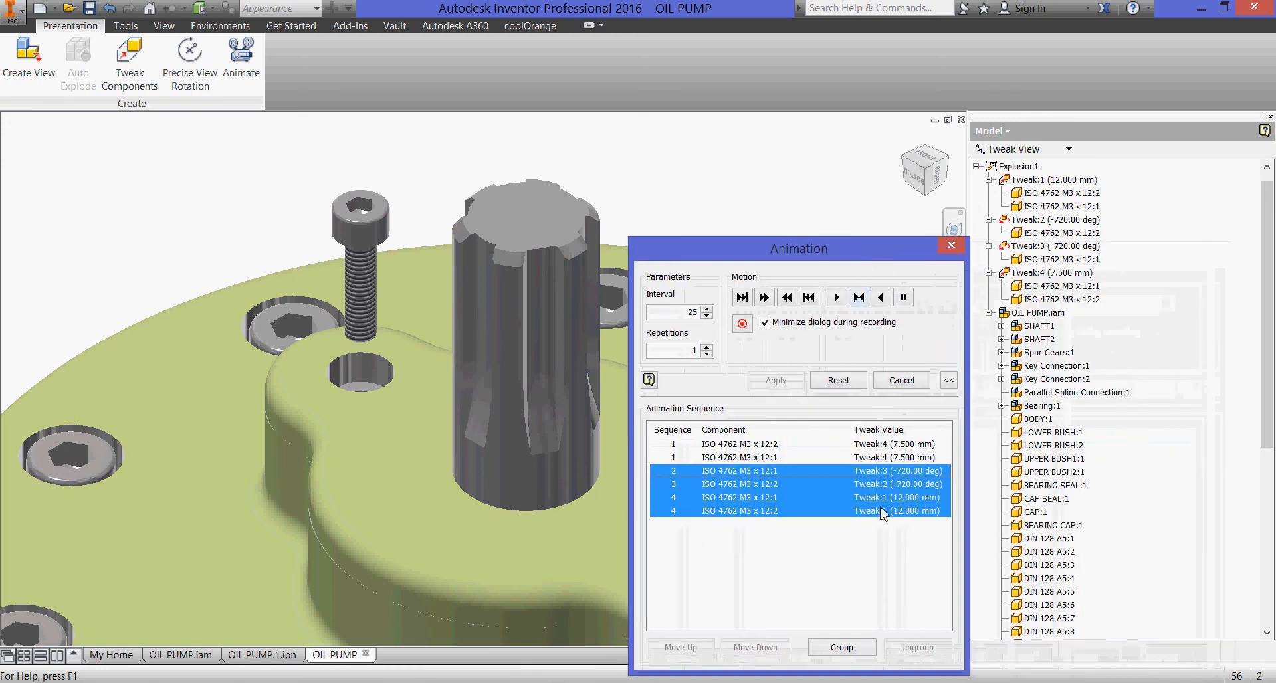
{"action": "left_click", "coordinate": [841, 648]}
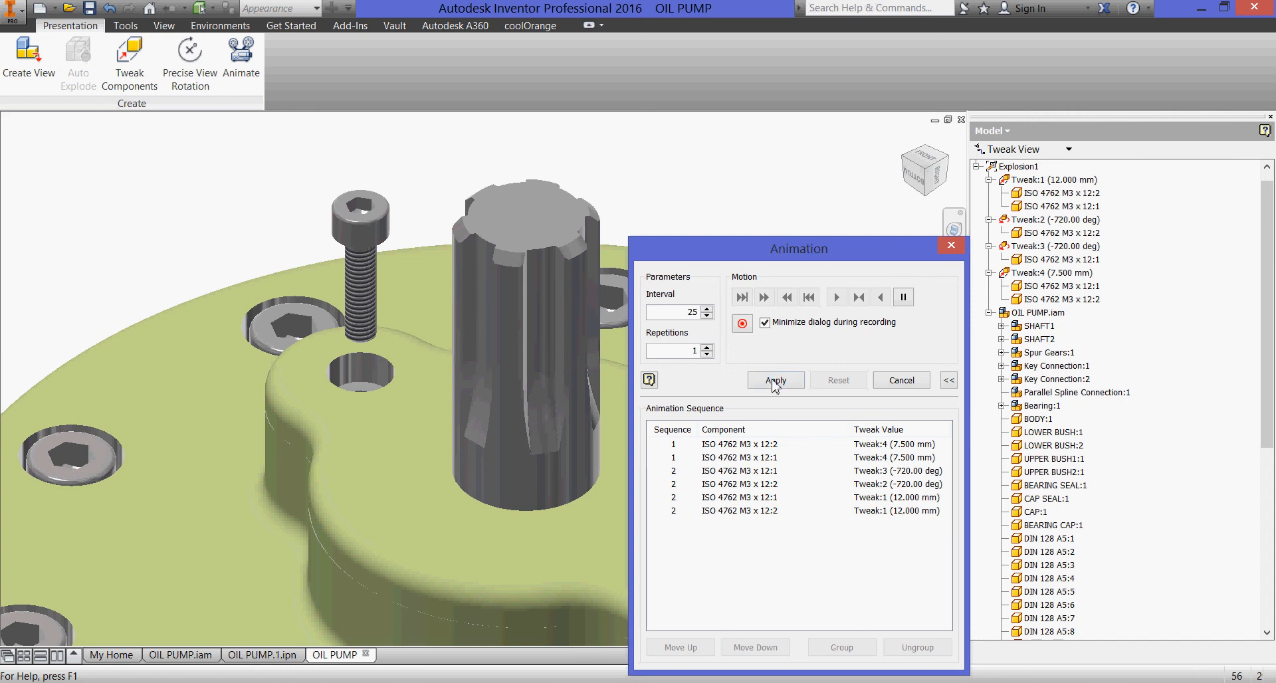
Show Task1's sequences in Sequence View, apply the new animation grouping and expand Sequence2 to check its tweaks
{"action": "left_click", "coordinate": [1021, 151]}
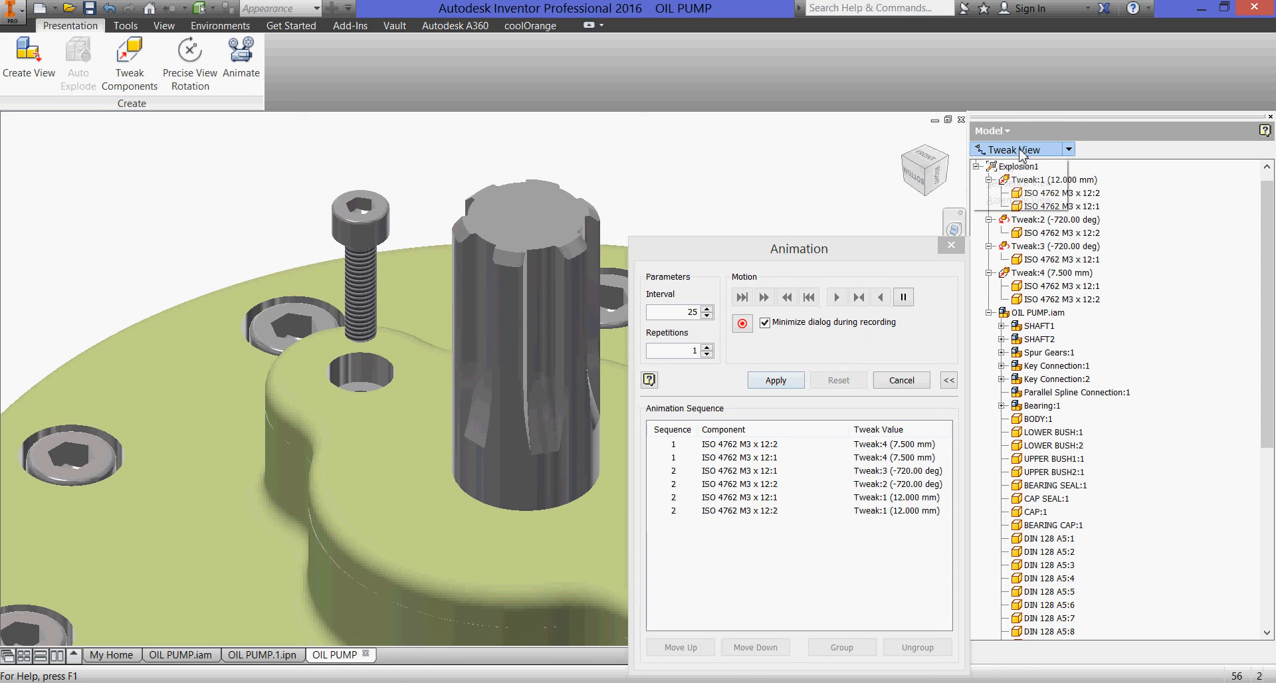
{"action": "left_click", "coordinate": [1022, 184]}
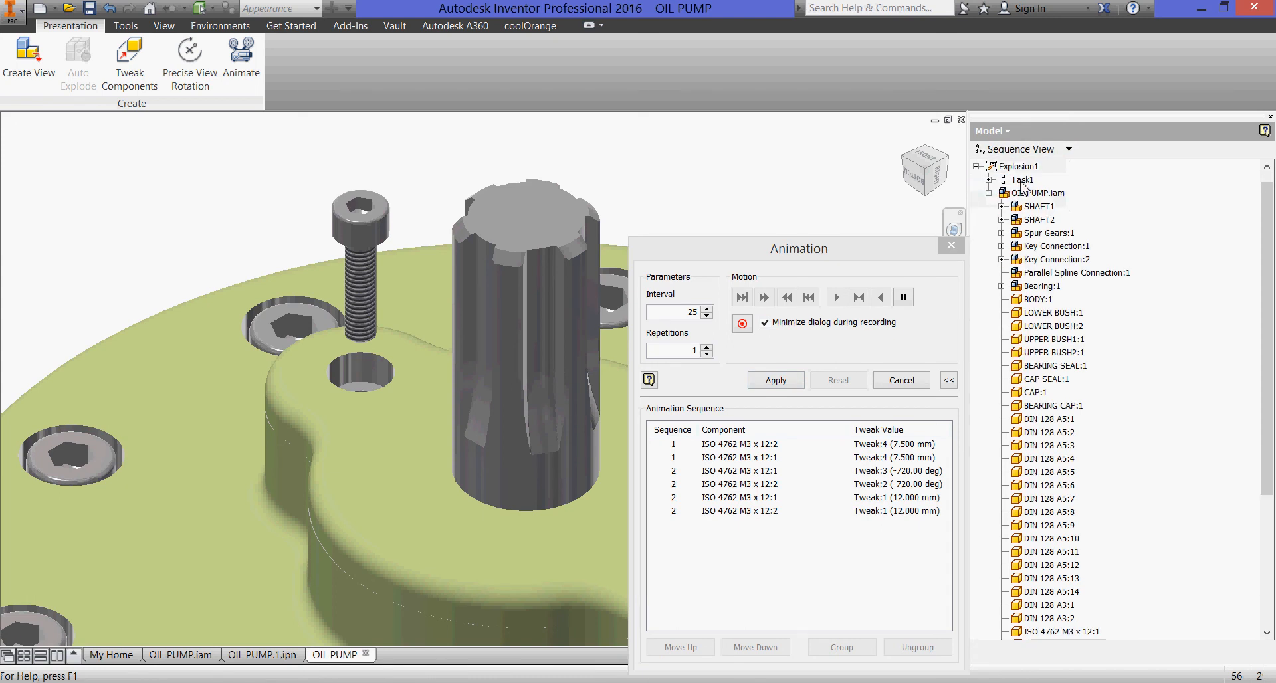
{"action": "left_click", "coordinate": [989, 180]}
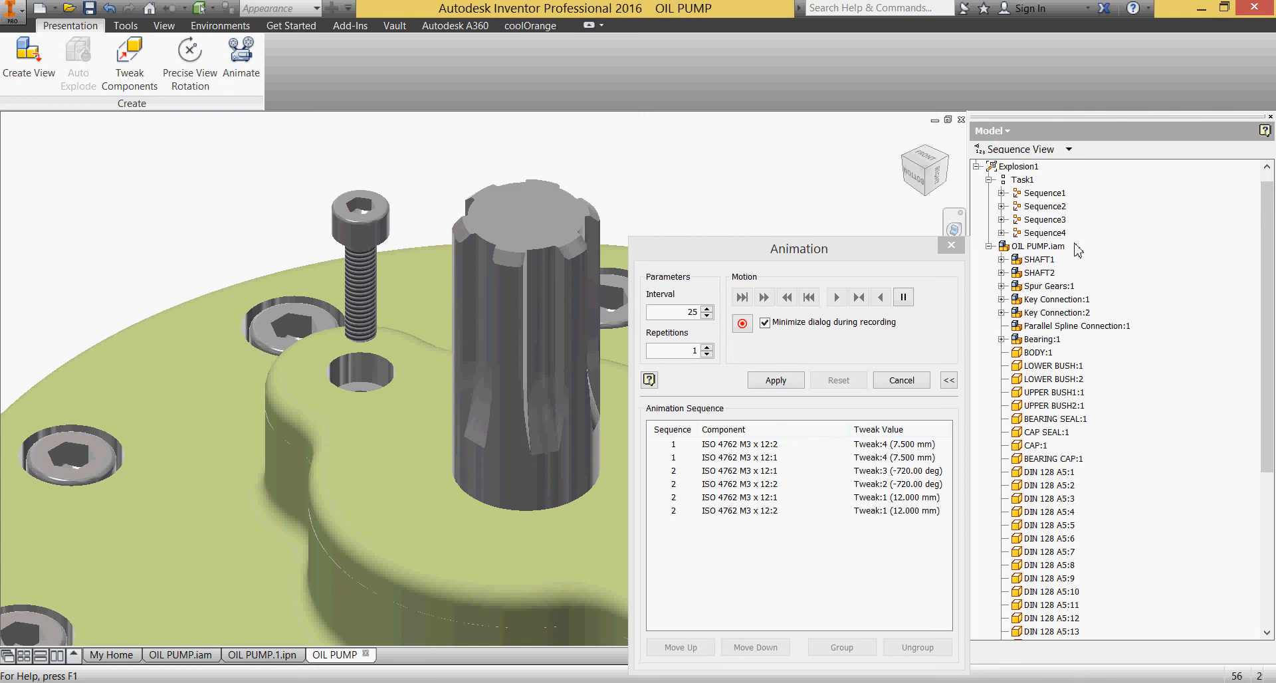
{"action": "left_click", "coordinate": [784, 389]}
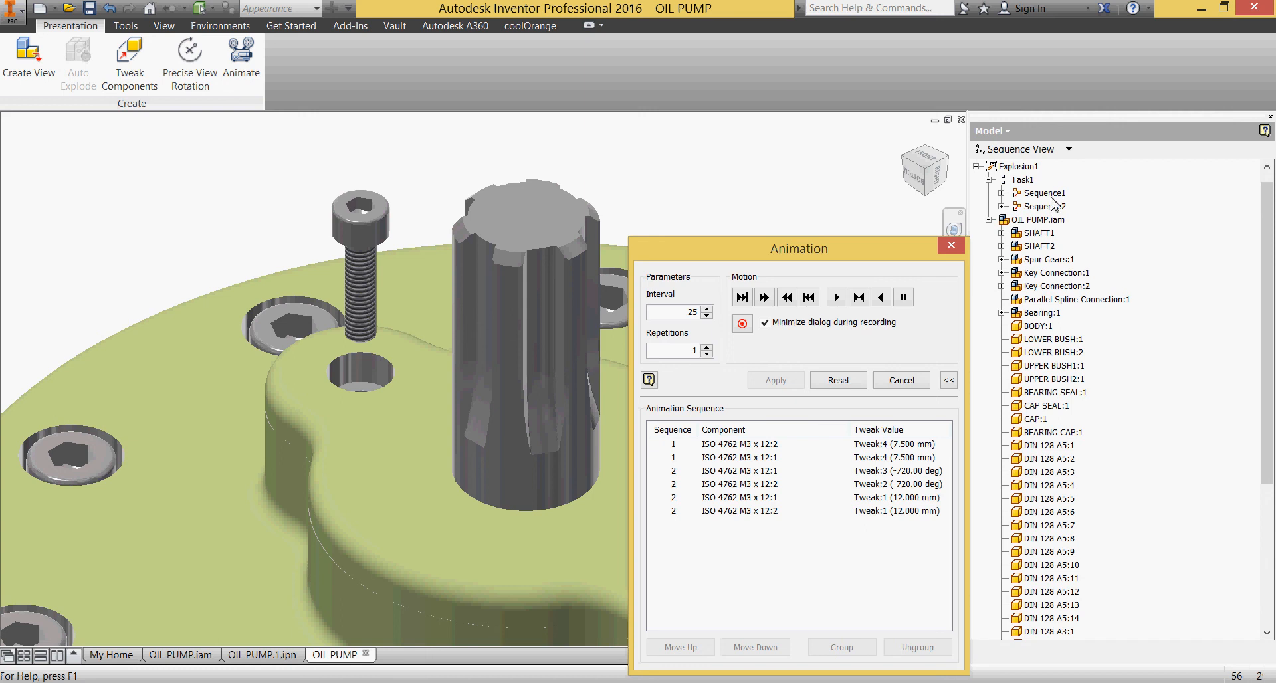
{"action": "left_click", "coordinate": [1002, 207]}
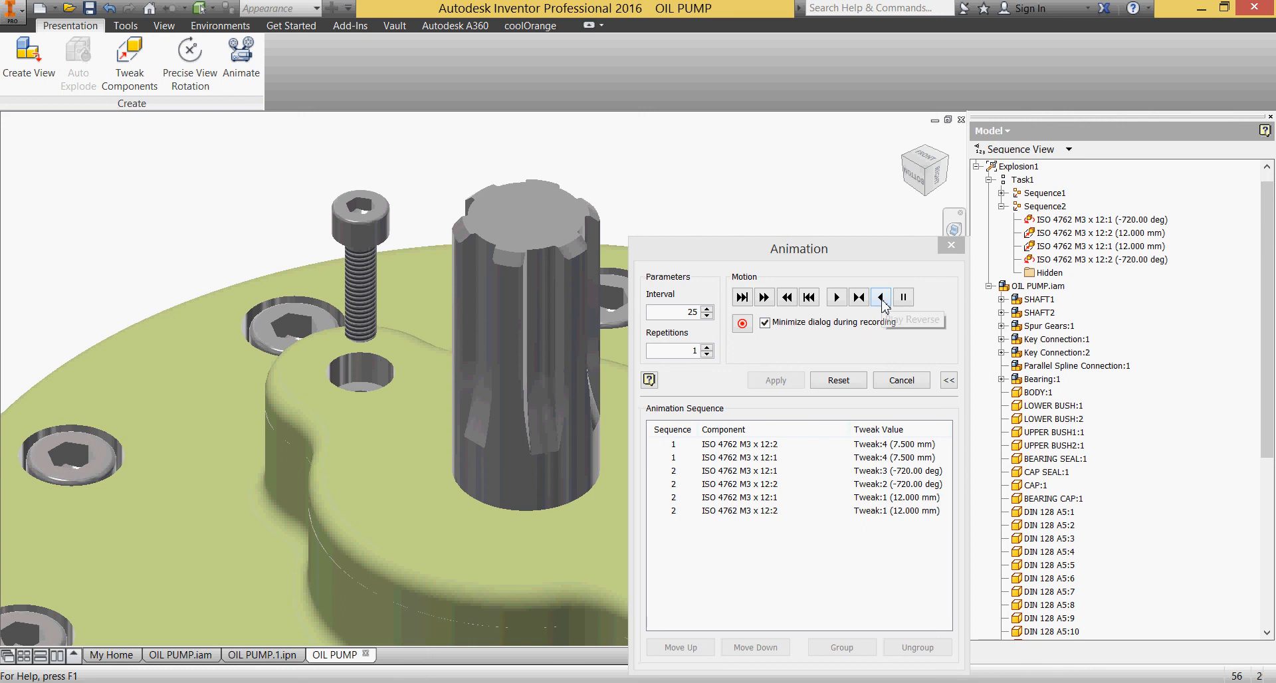
Play the regrouped screw animation twice, resetting it after each run, and close the animation settings
{"action": "left_click", "coordinate": [856, 299]}
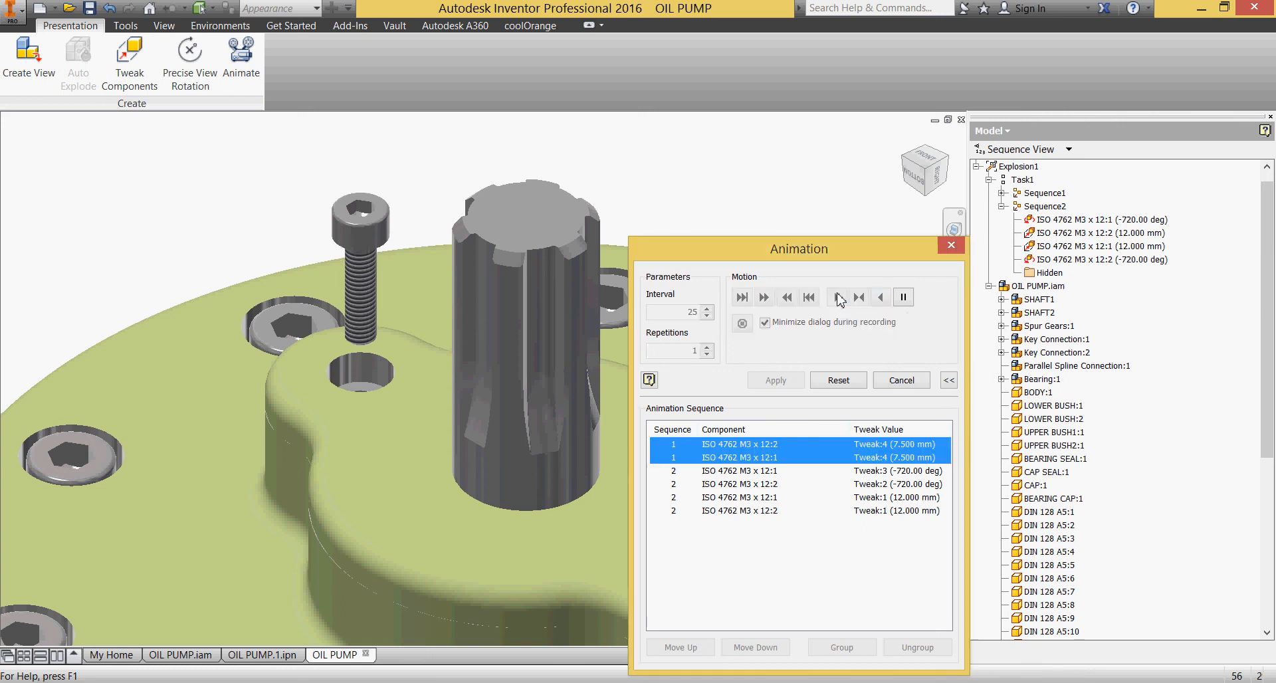
{"action": "left_click_drag", "start_coordinate": [1072, 221], "coordinate": [1211, 192]}
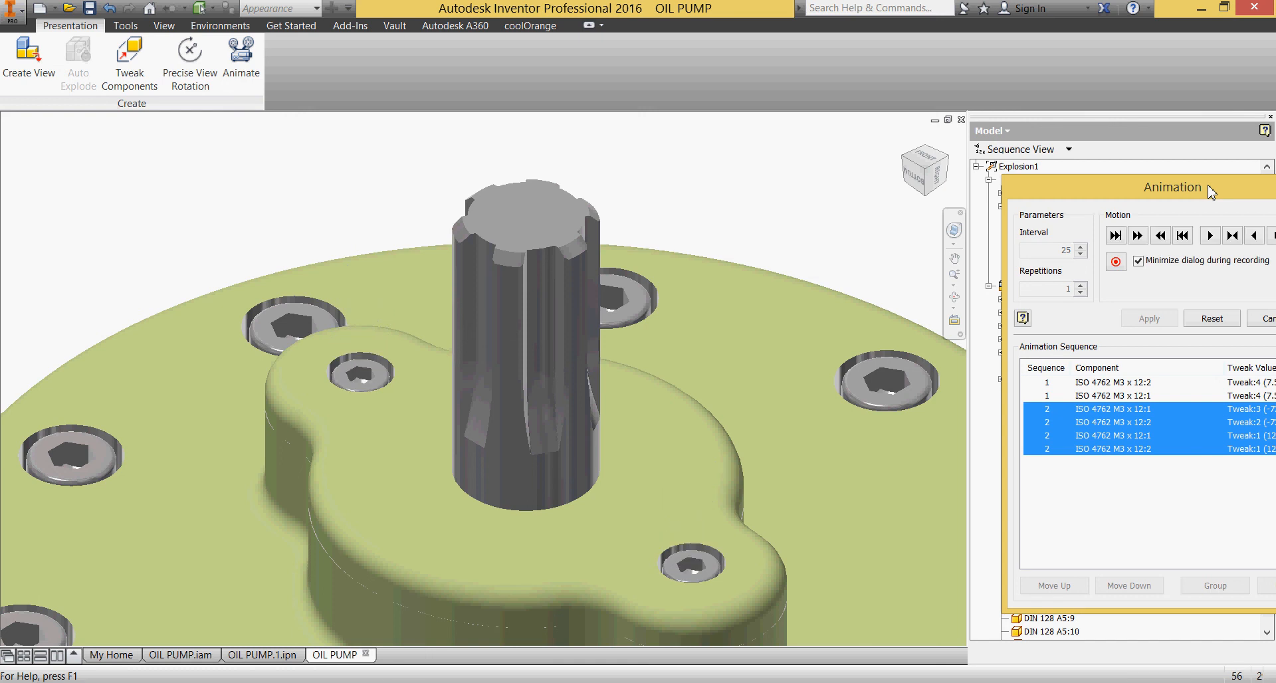
{"action": "left_click", "coordinate": [1213, 317]}
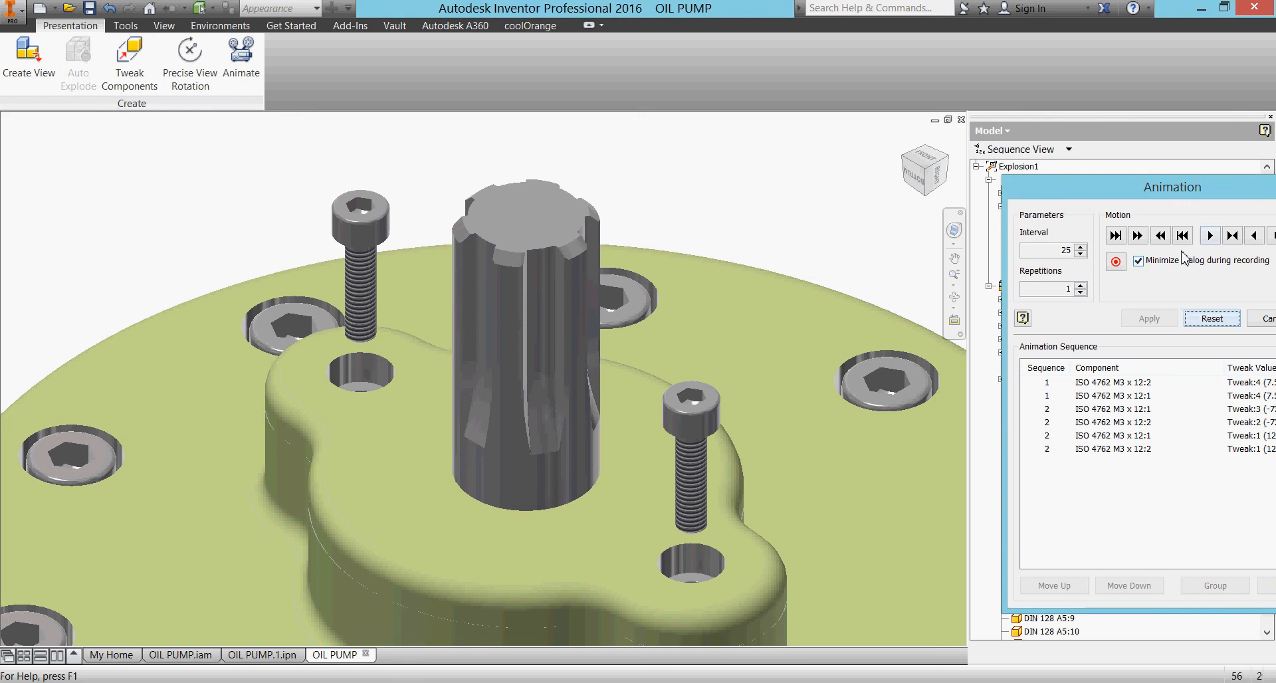
{"action": "left_click", "coordinate": [1210, 235]}
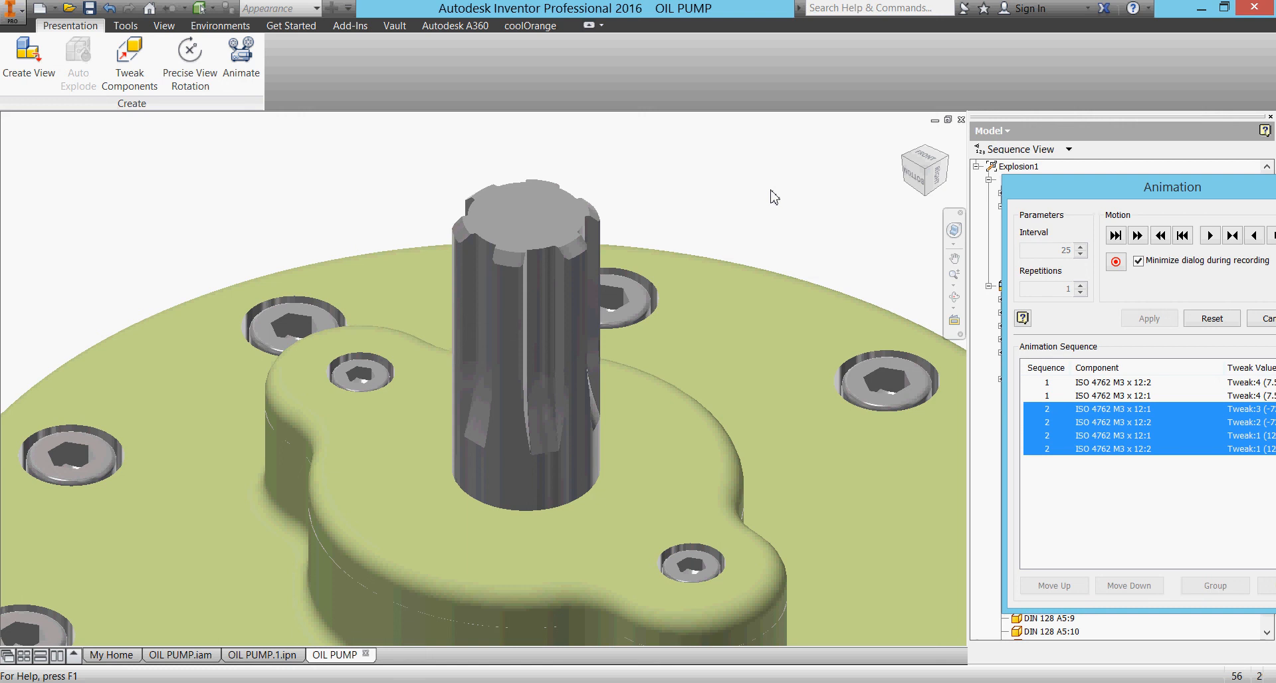
{"action": "left_click_drag", "start_coordinate": [1110, 191], "coordinate": [818, 159]}
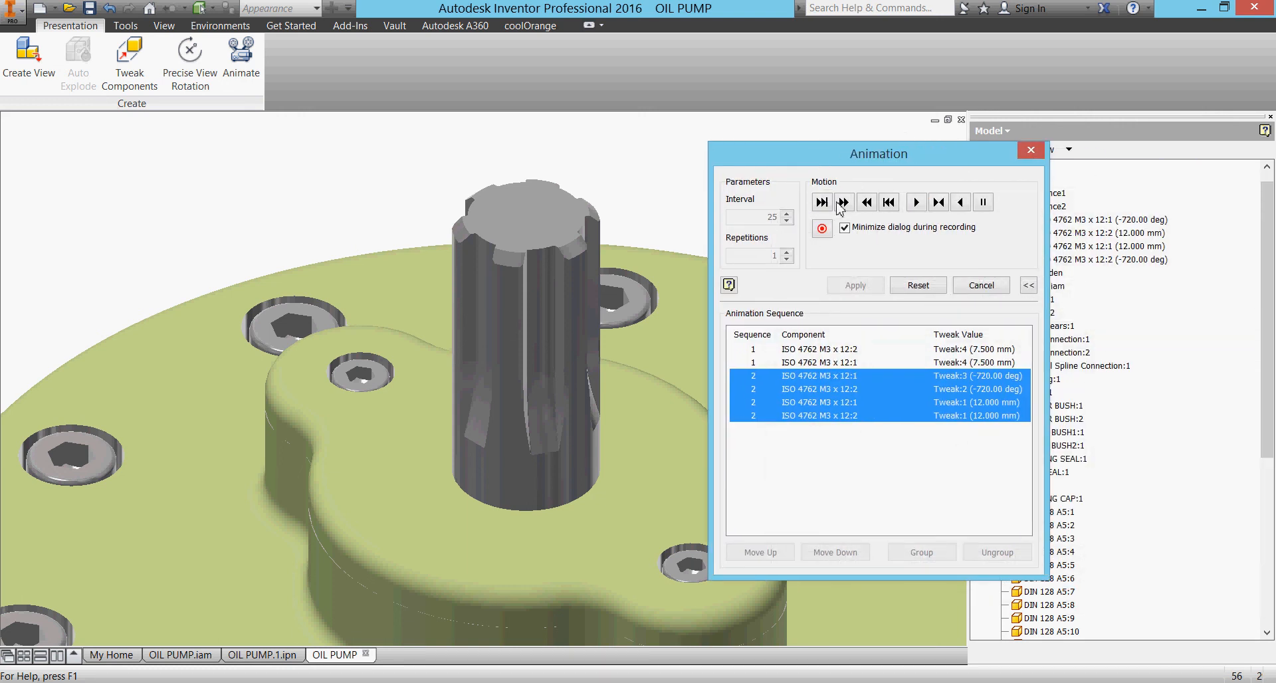
{"action": "left_click", "coordinate": [917, 286]}
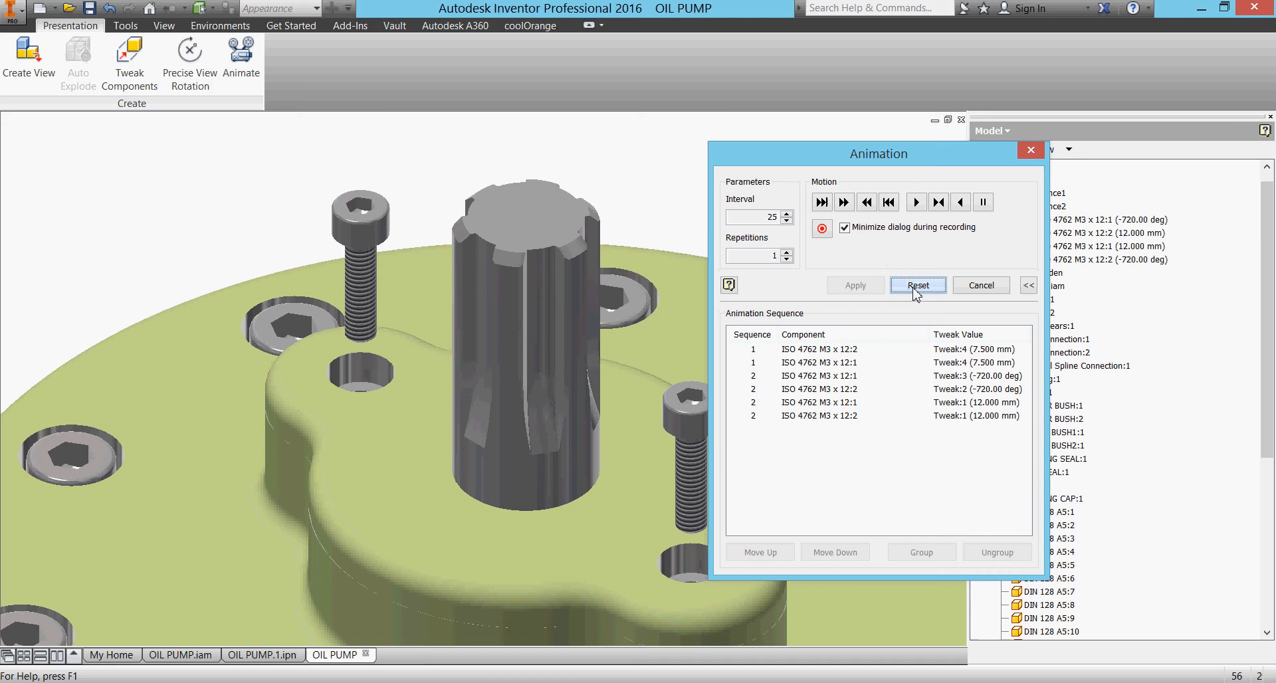
{"action": "left_click", "coordinate": [976, 291]}
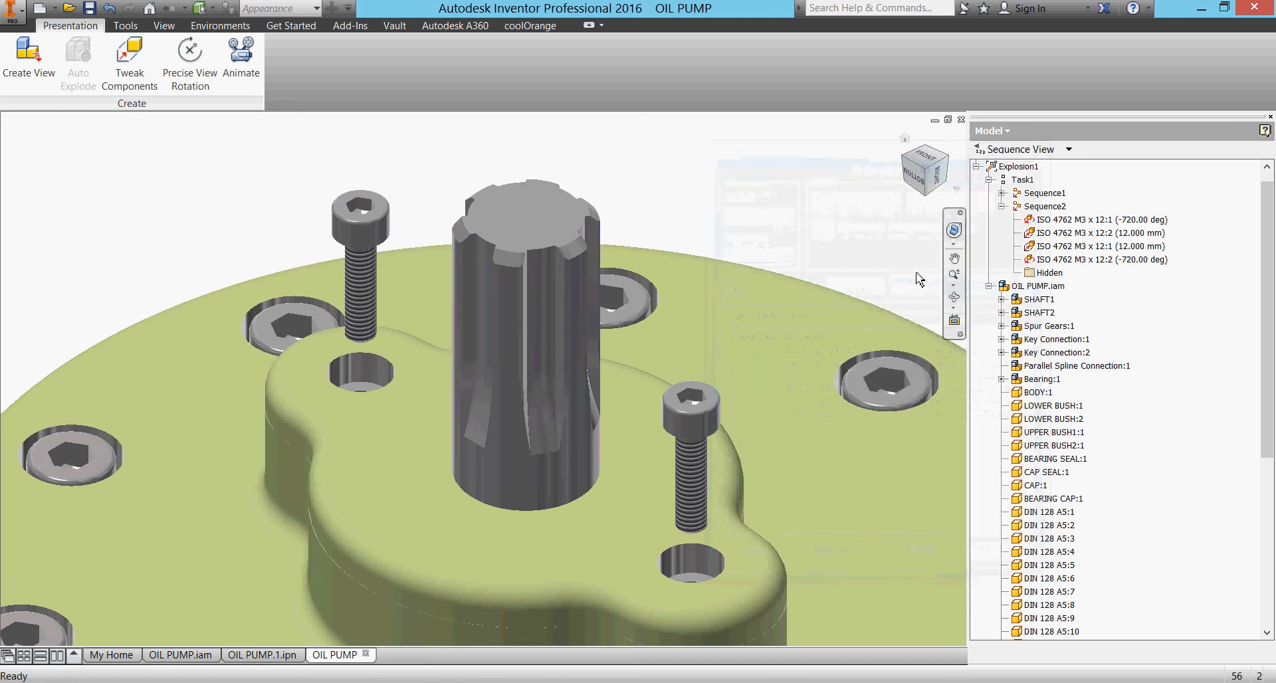
Save the presentation as OIL PUMP.ipn in the OIL PUMP subfolder of the project's OIL PUMP folder
{"action": "left_click", "coordinate": [90, 8]}
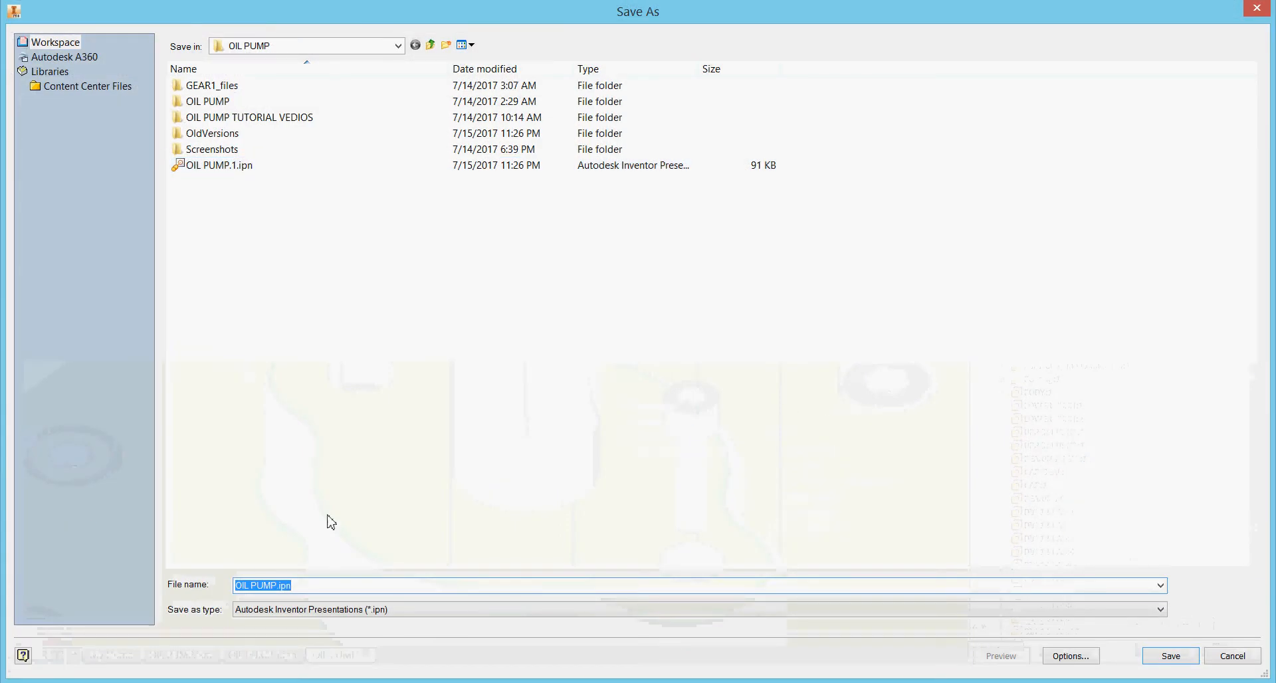
{"action": "left_click", "coordinate": [337, 589]}
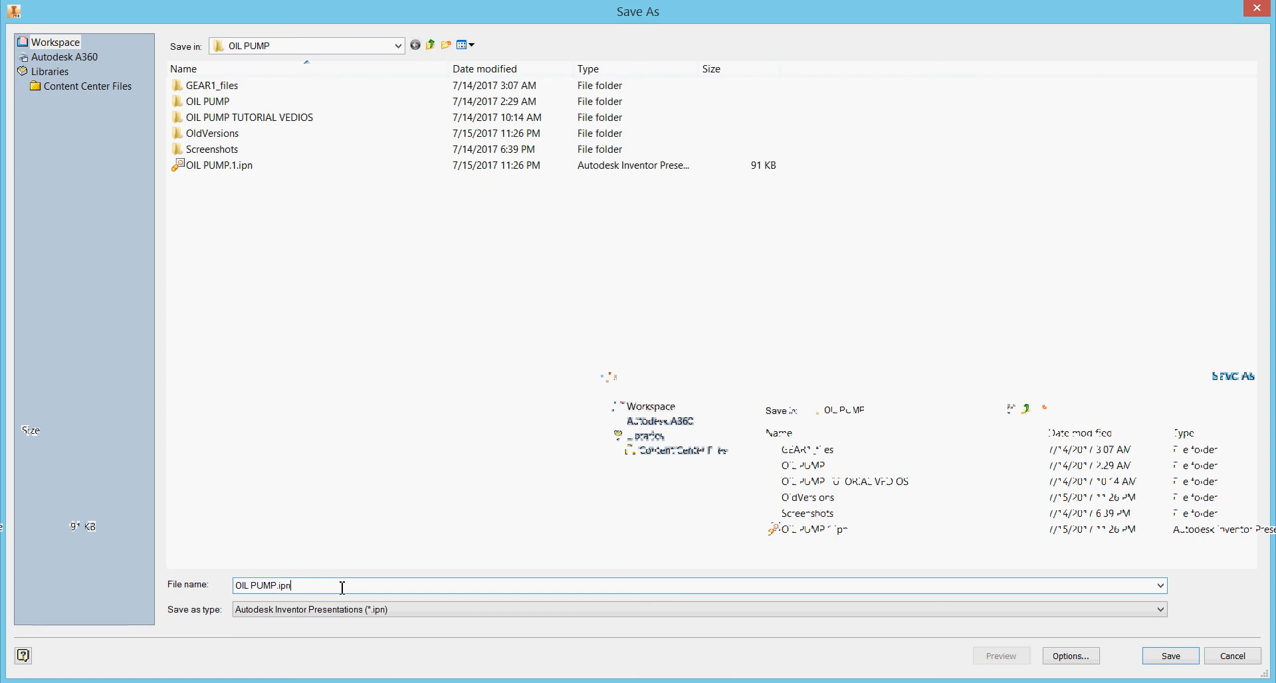
{"action": "key", "text": "BackSpace"}
{"action": "key", "text": "BackSpace"}
{"action": "key", "text": "BackSpace"}
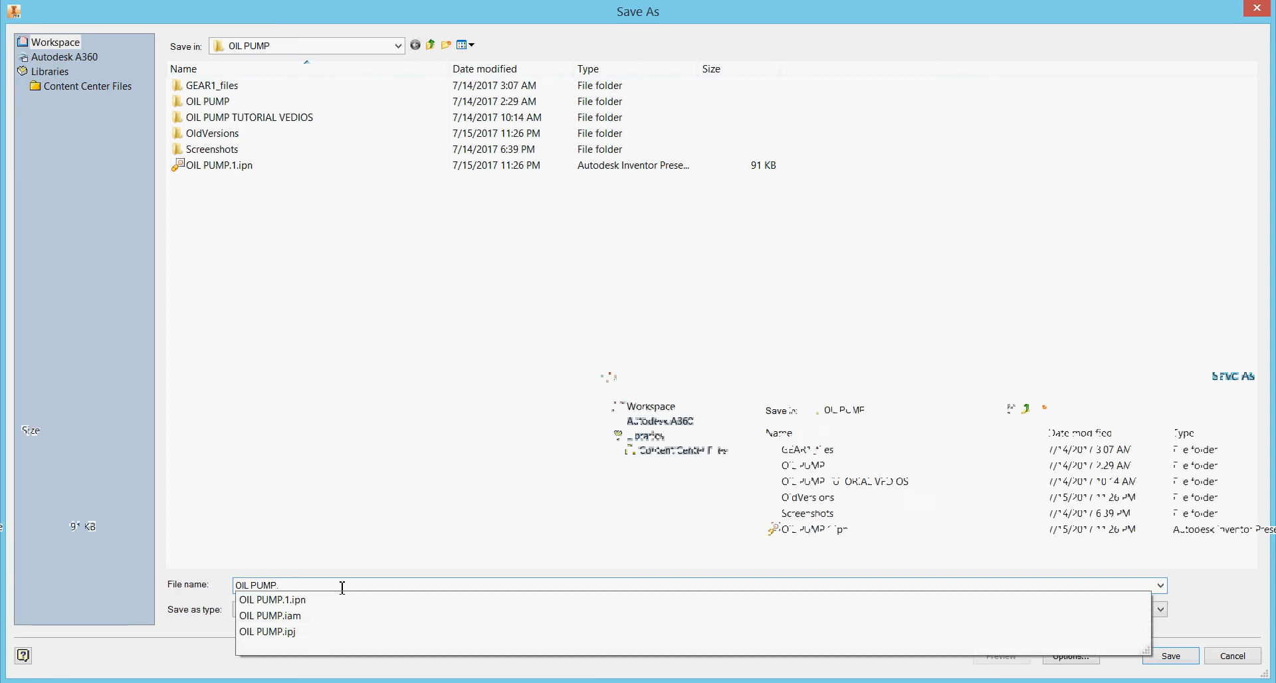
{"action": "key", "text": "BackSpace"}
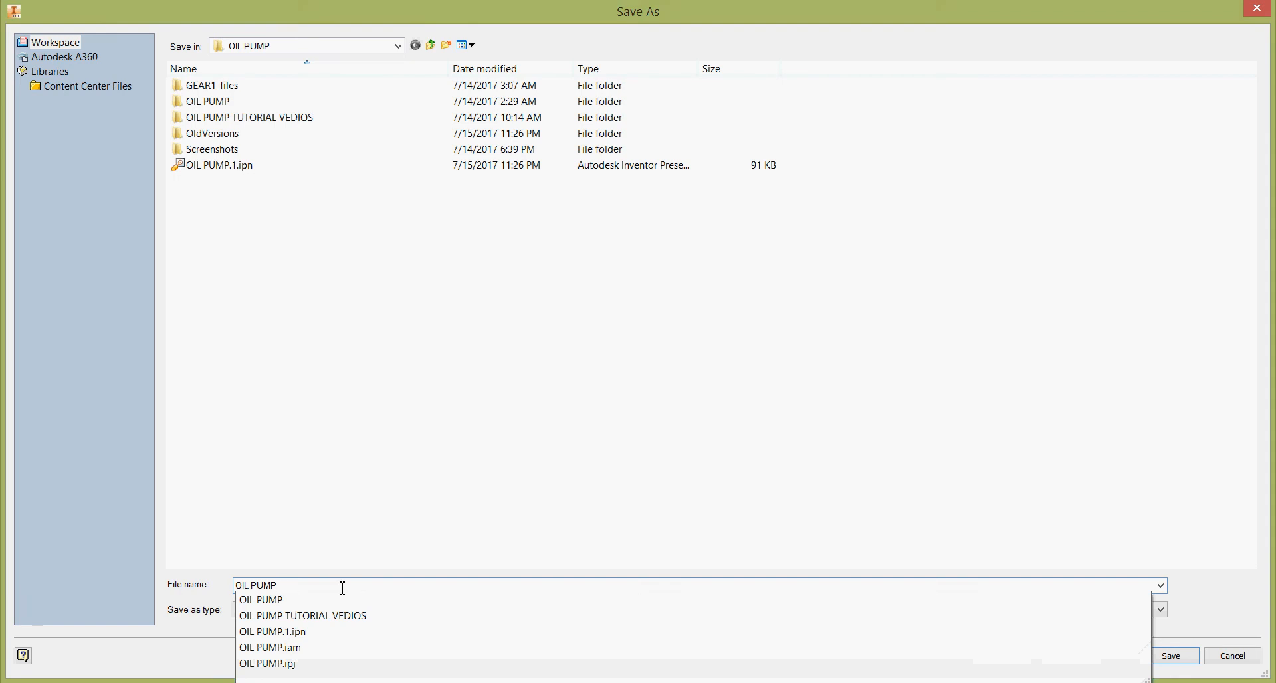
{"action": "left_click", "coordinate": [478, 504]}
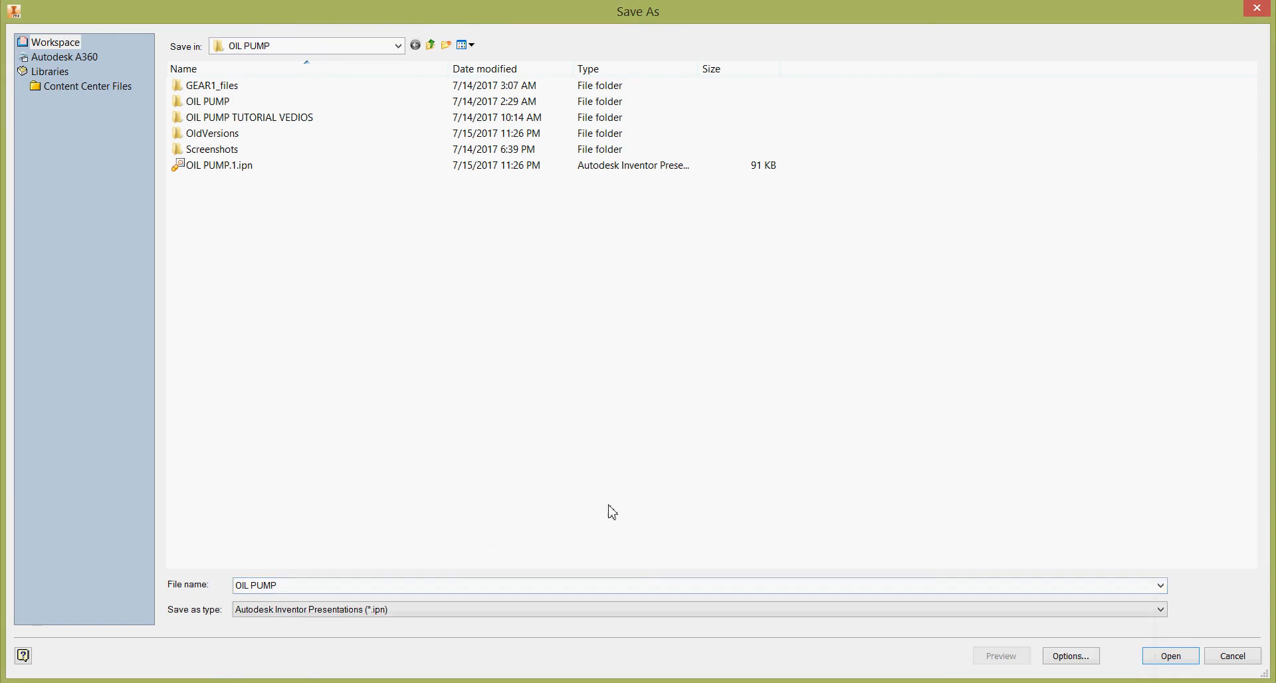
{"action": "left_click", "coordinate": [1170, 657]}
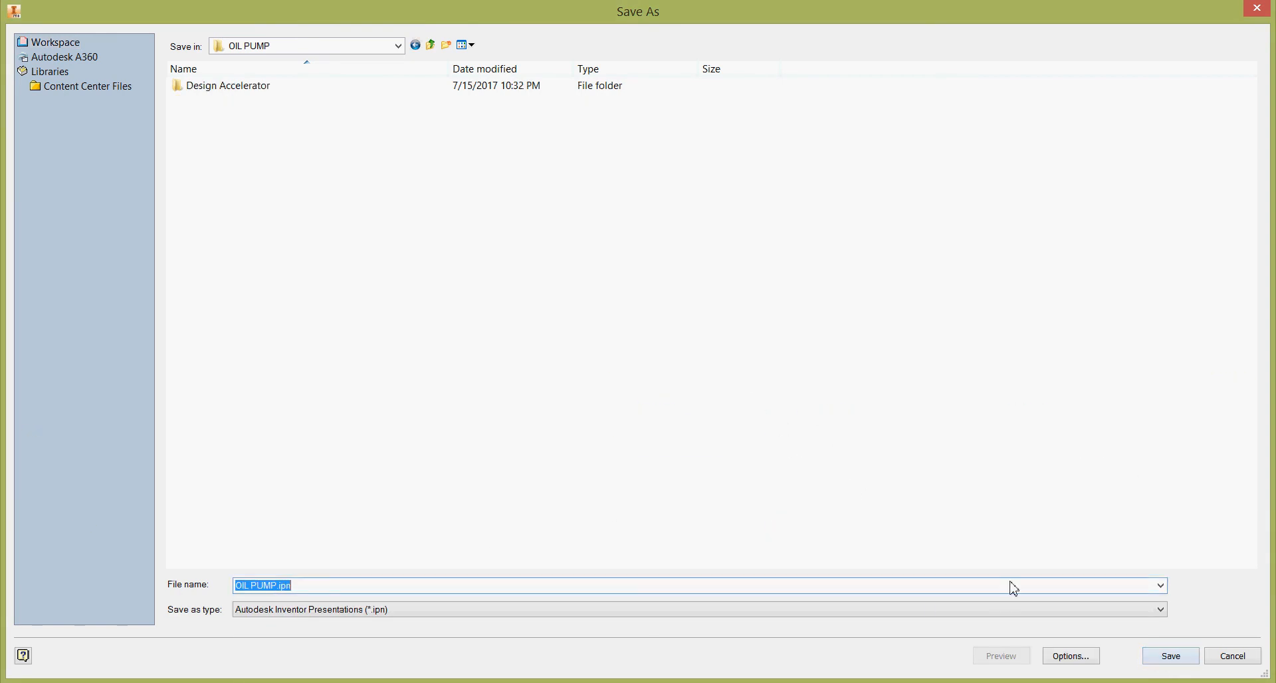
{"action": "left_click", "coordinate": [1183, 662]}
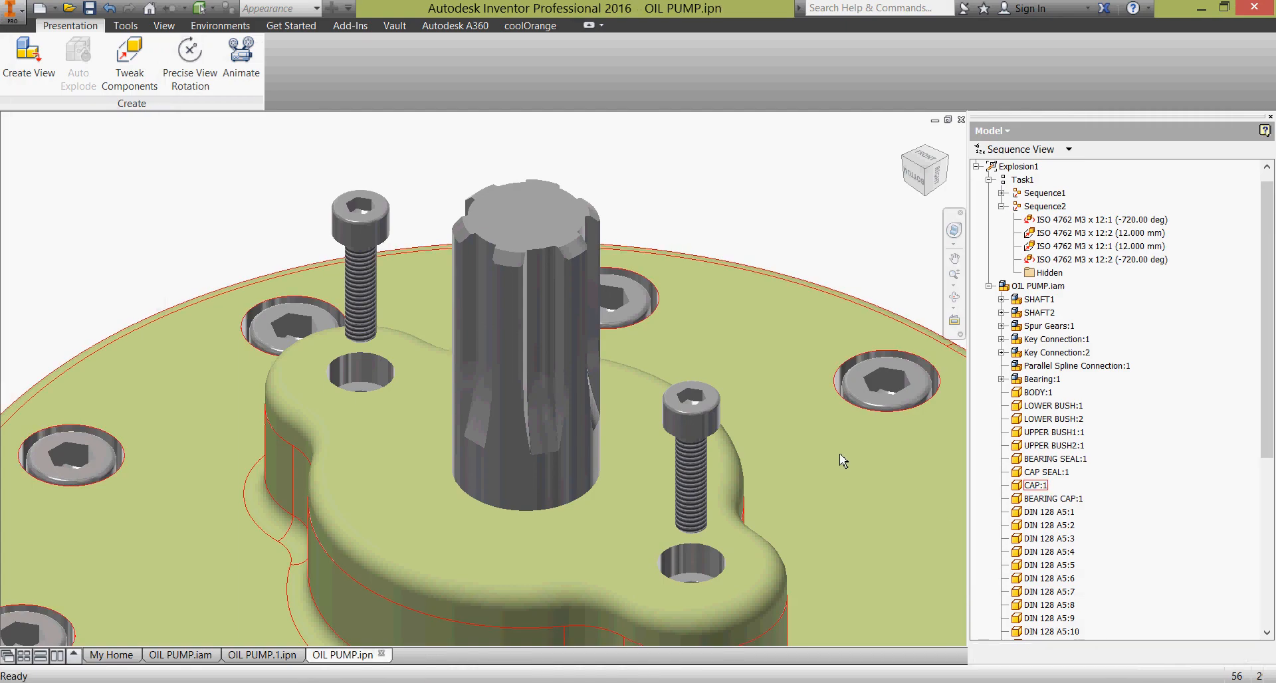
Tweak both ISO 4762 M3 x 12 screws together with washers DIN 128 A3:1 and A3:2 by -17.5 mm along the screw axis, lifting them off the cap
{"action": "scroll", "coordinate": [839, 459], "scroll_direction": "up", "scroll_amount": 3}
{"action": "middle_click_drag", "start_coordinate": [838, 459], "coordinate": [633, 330]}
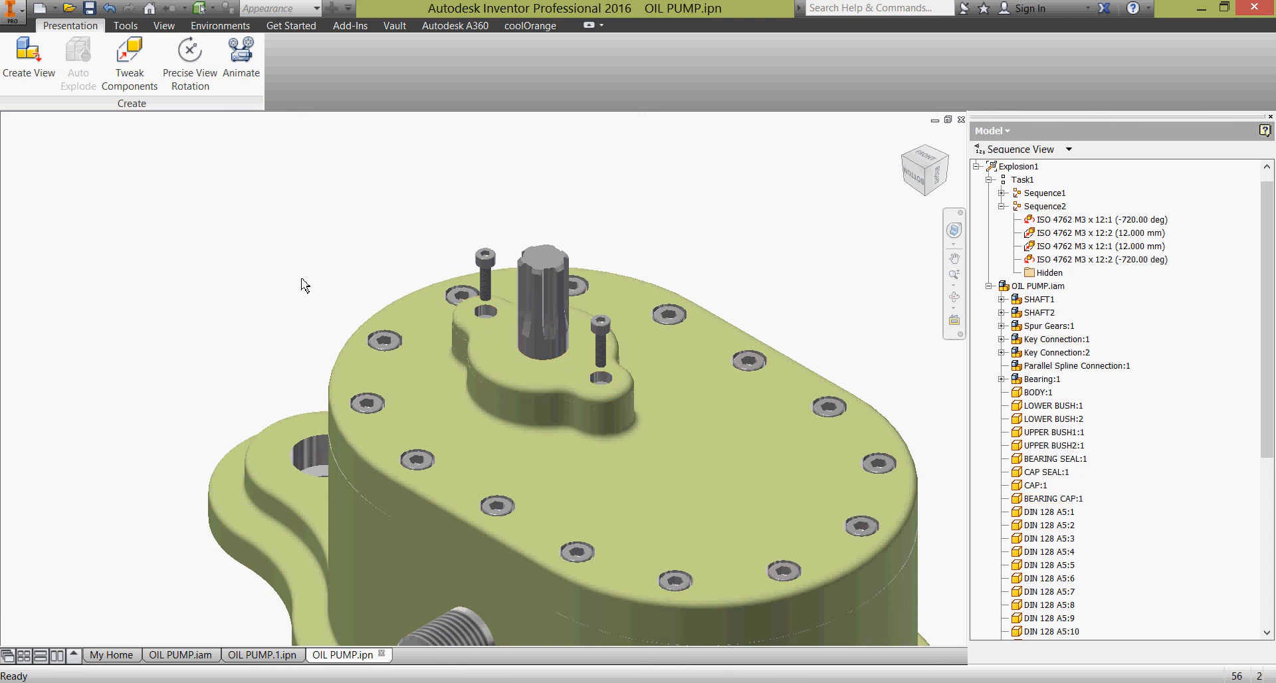
{"action": "left_click", "coordinate": [130, 57]}
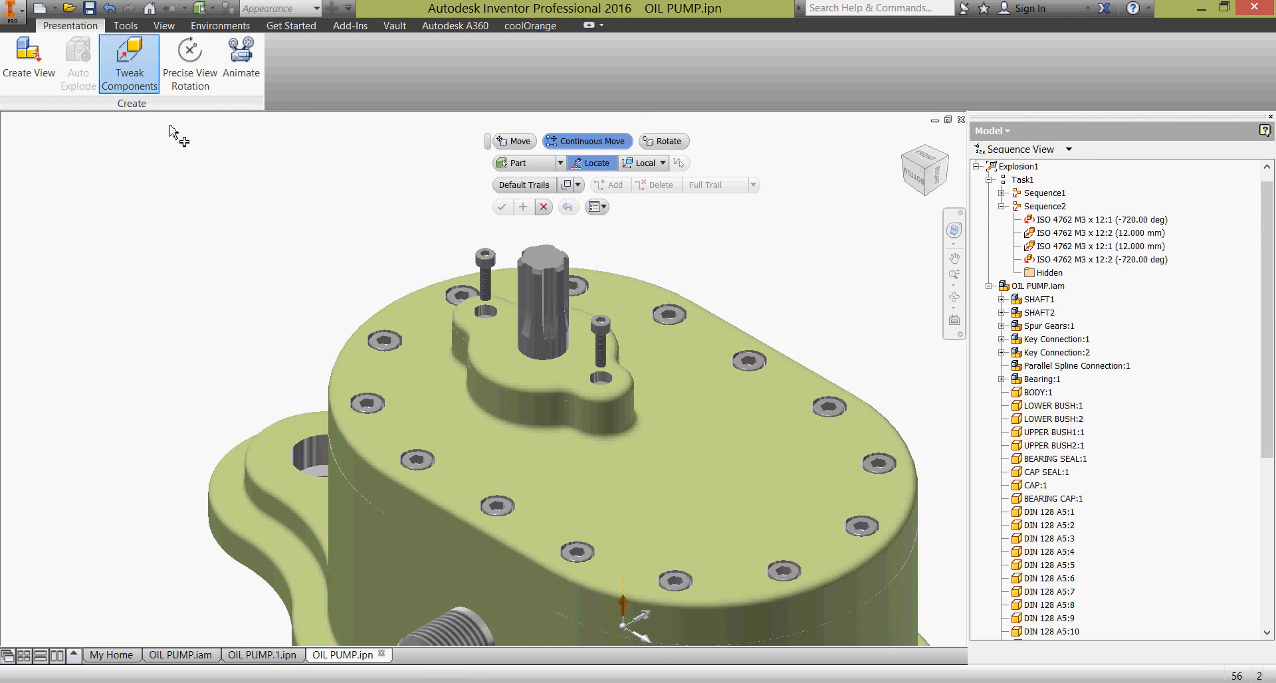
{"action": "scroll", "coordinate": [337, 224], "scroll_direction": "up", "scroll_amount": 3}
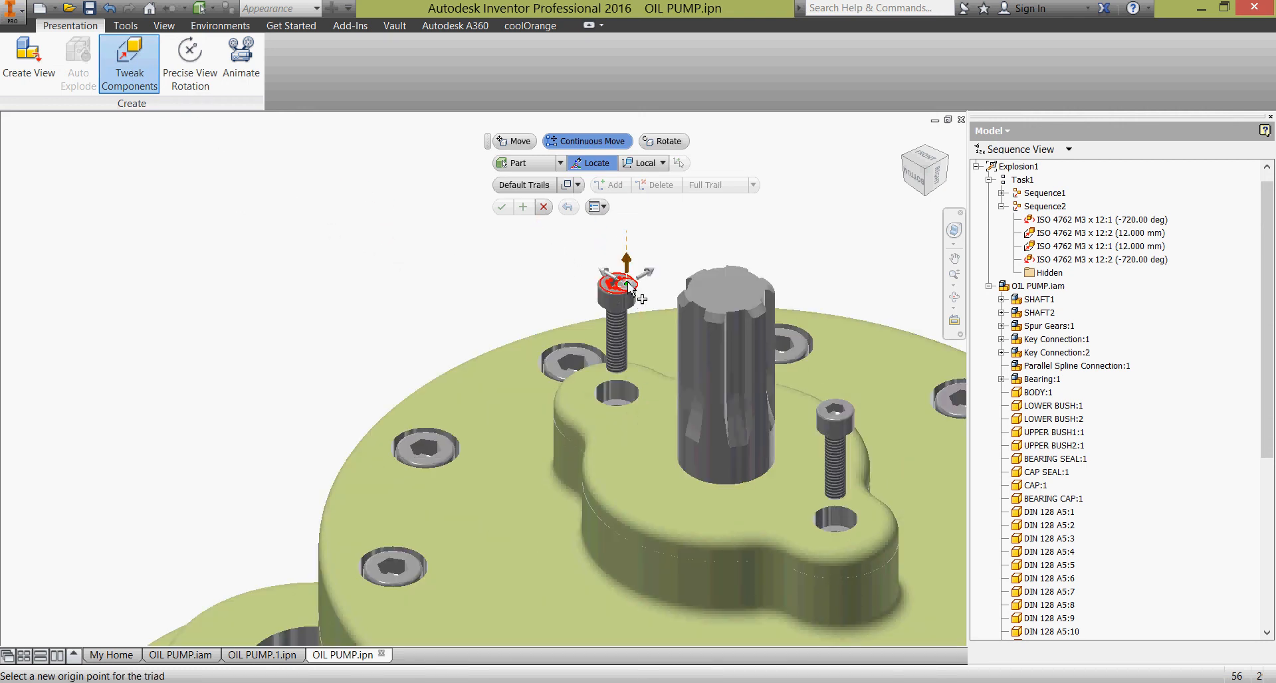
{"action": "scroll", "coordinate": [620, 279], "scroll_direction": "up", "scroll_amount": 2}
{"action": "left_click", "coordinate": [640, 272]}
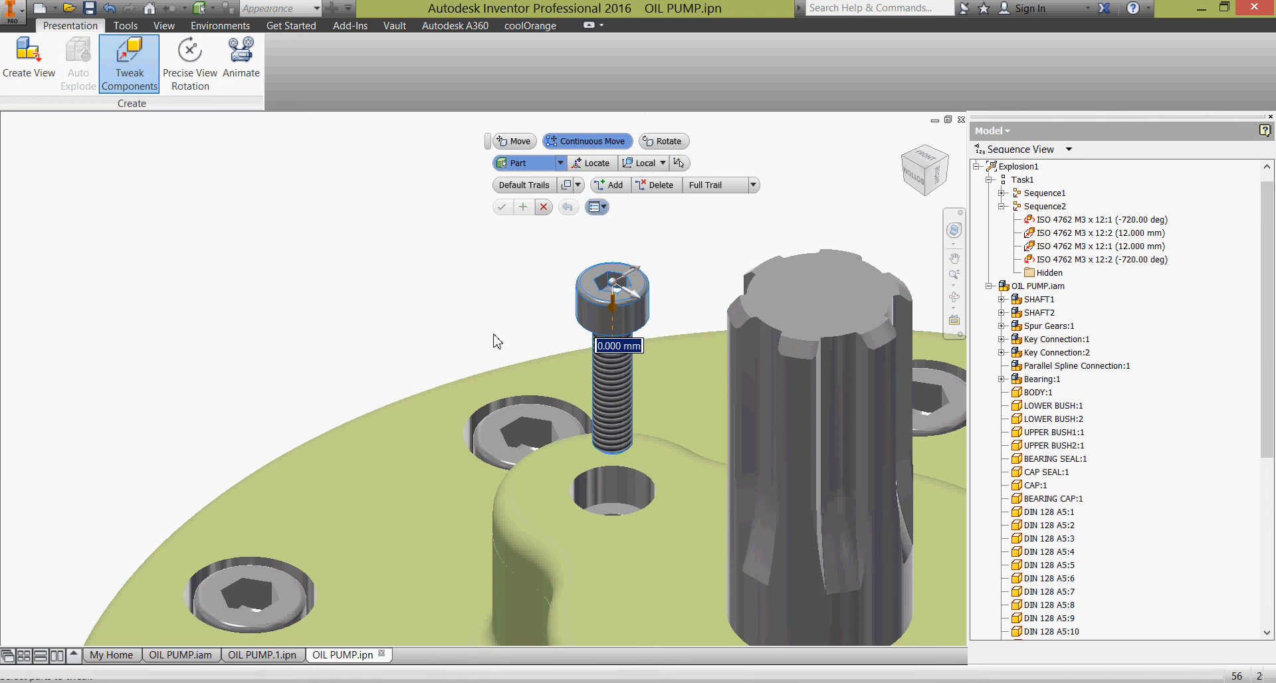
{"action": "scroll", "coordinate": [411, 286], "scroll_direction": "down", "scroll_amount": 3}
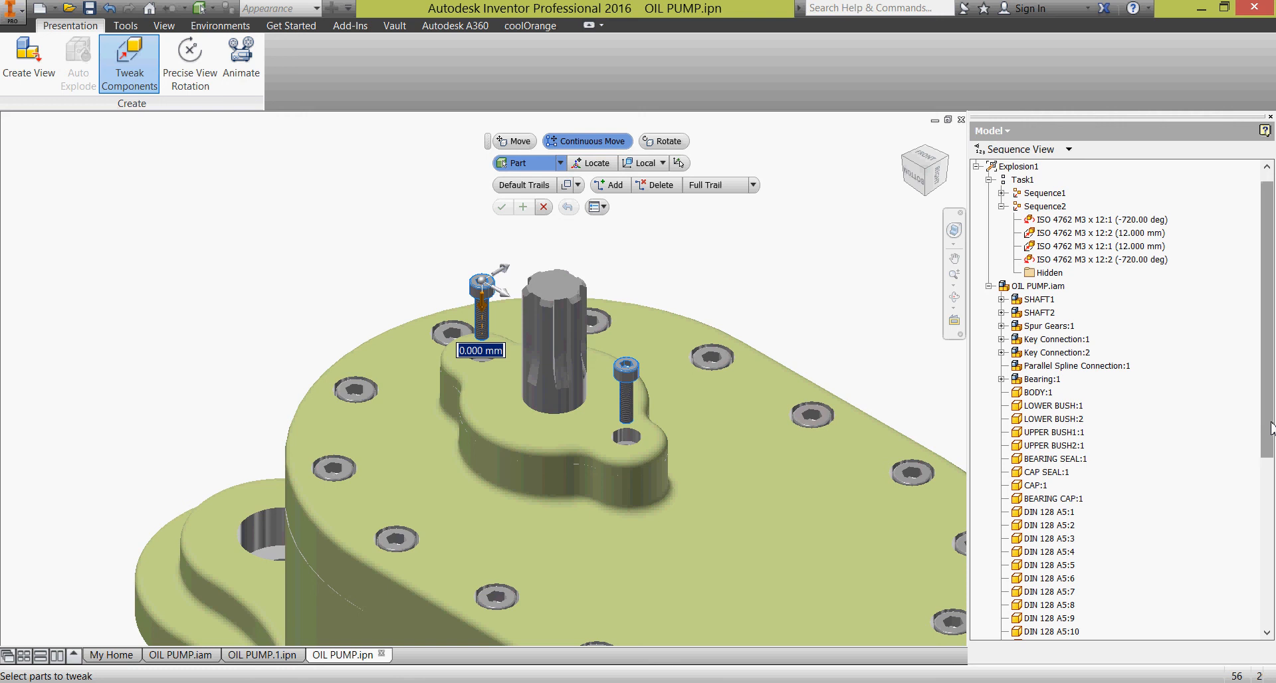
{"action": "left_click_drag", "start_coordinate": [1269, 430], "coordinate": [1268, 512]}
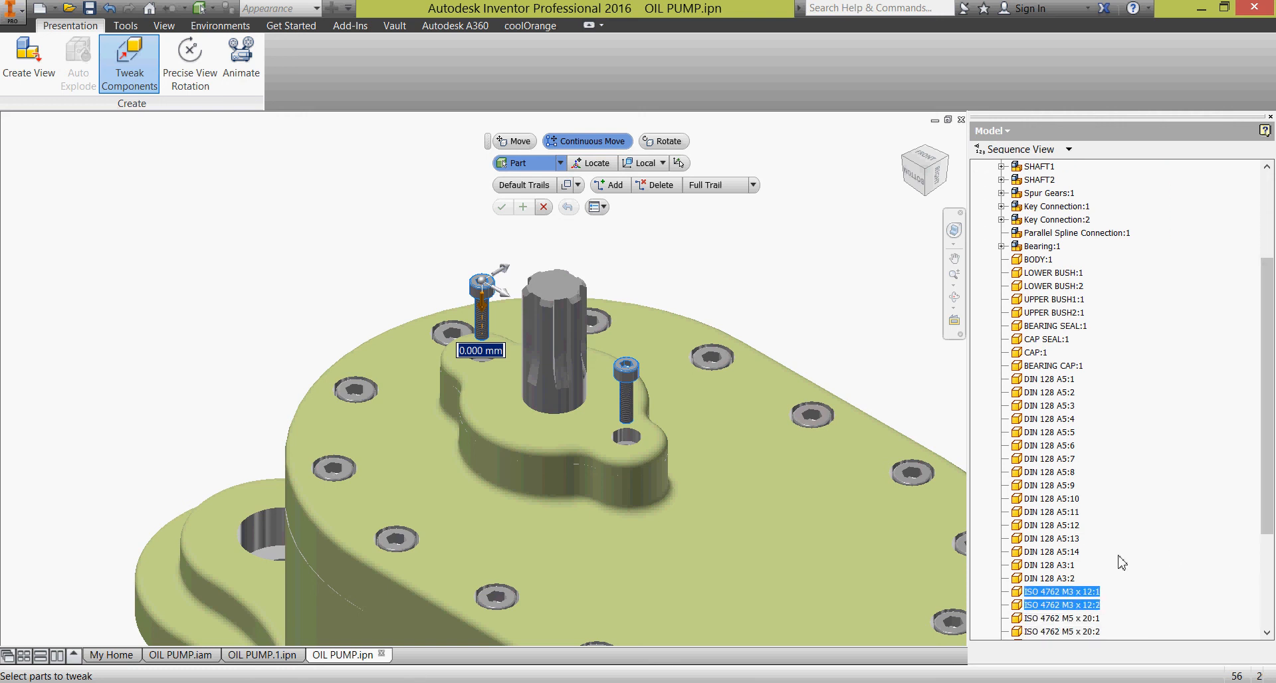
{"action": "left_click", "coordinate": [1066, 569], "text": "shift"}
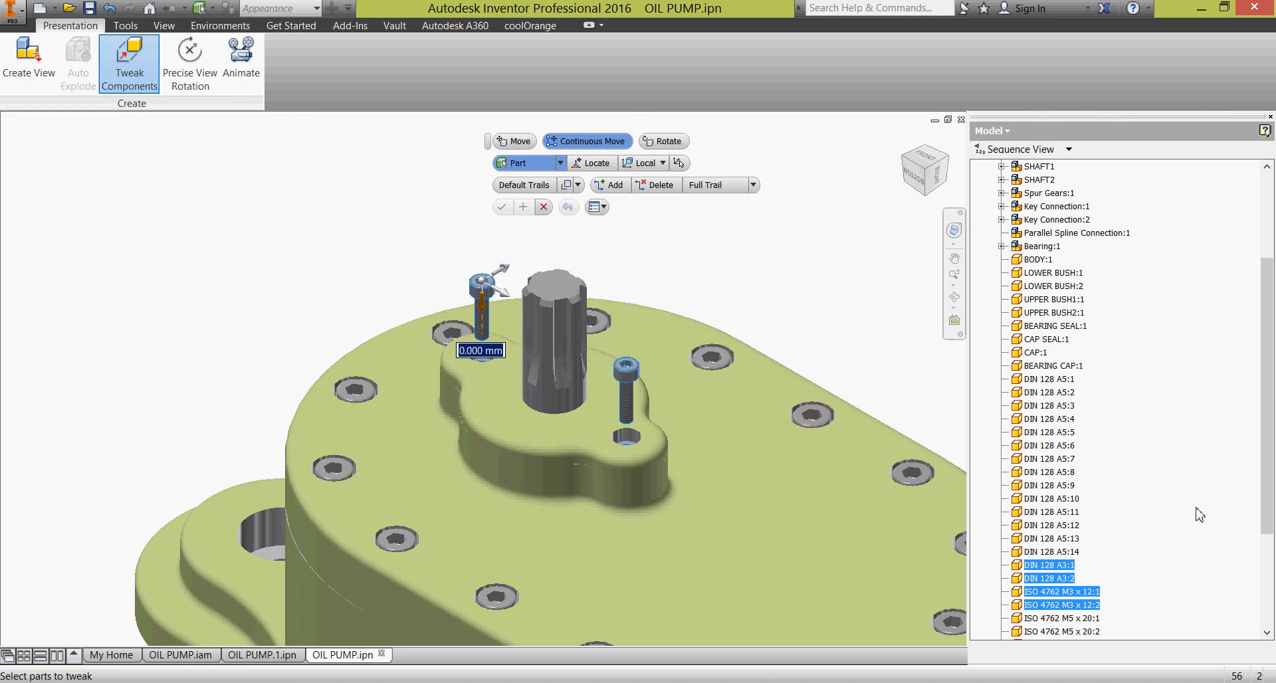
{"action": "mouse_move", "coordinate": [1268, 513]}
{"action": "left_mouse_down"}
{"action": "mouse_move", "coordinate": [1269, 591]}
{"action": "mouse_move", "coordinate": [1268, 359]}
{"action": "mouse_move", "coordinate": [1269, 594]}
{"action": "mouse_move", "coordinate": [1260, 515]}
{"action": "left_mouse_up"}
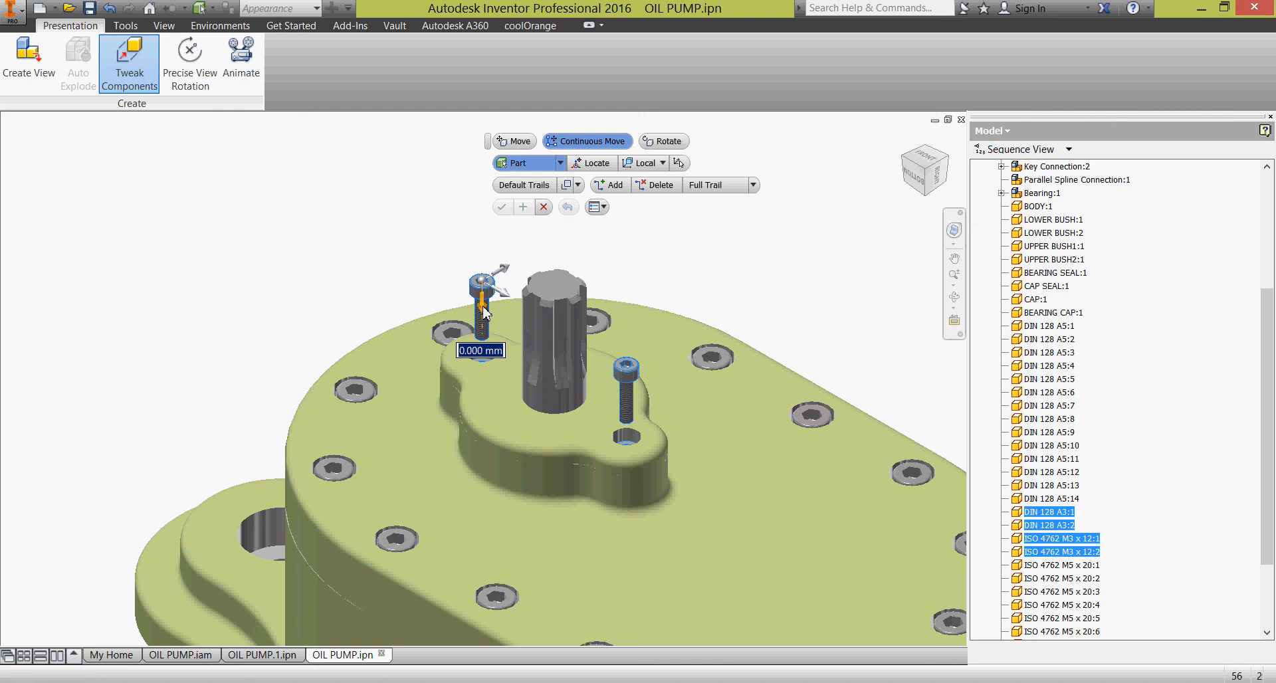
{"action": "left_click_drag", "start_coordinate": [485, 312], "coordinate": [475, 263]}
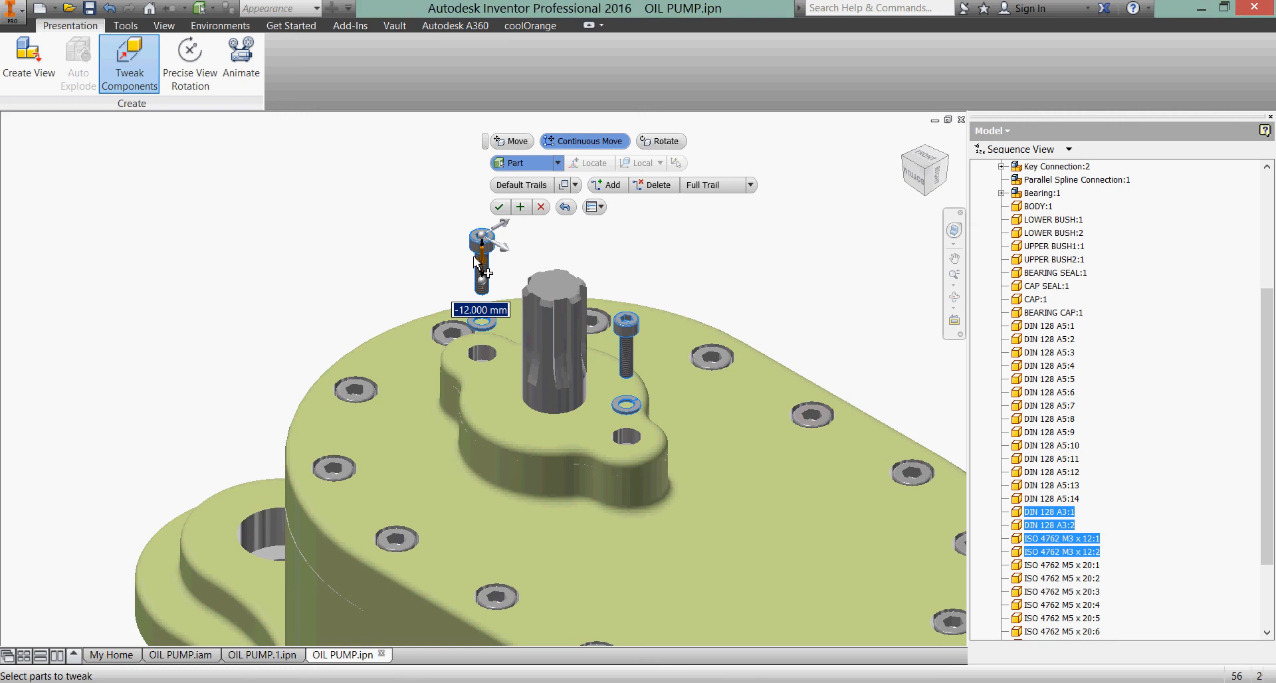
{"action": "left_click_drag", "start_coordinate": [476, 261], "coordinate": [481, 237]}
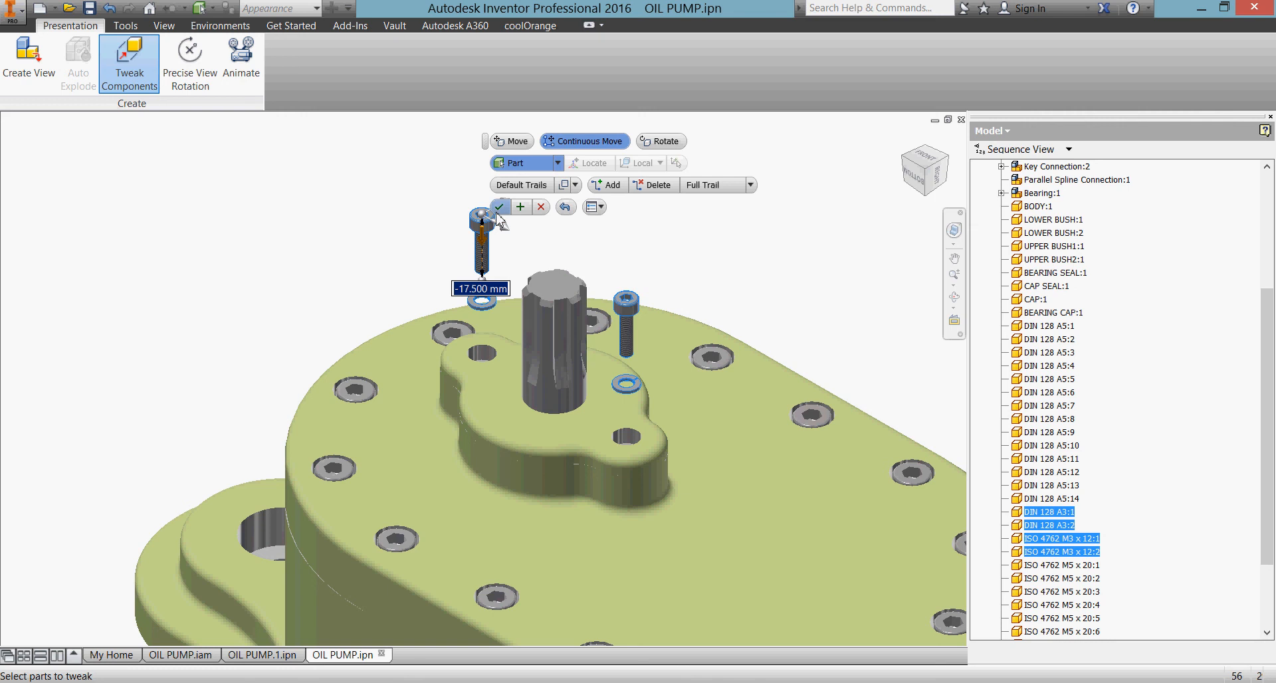
{"action": "left_click", "coordinate": [500, 210]}
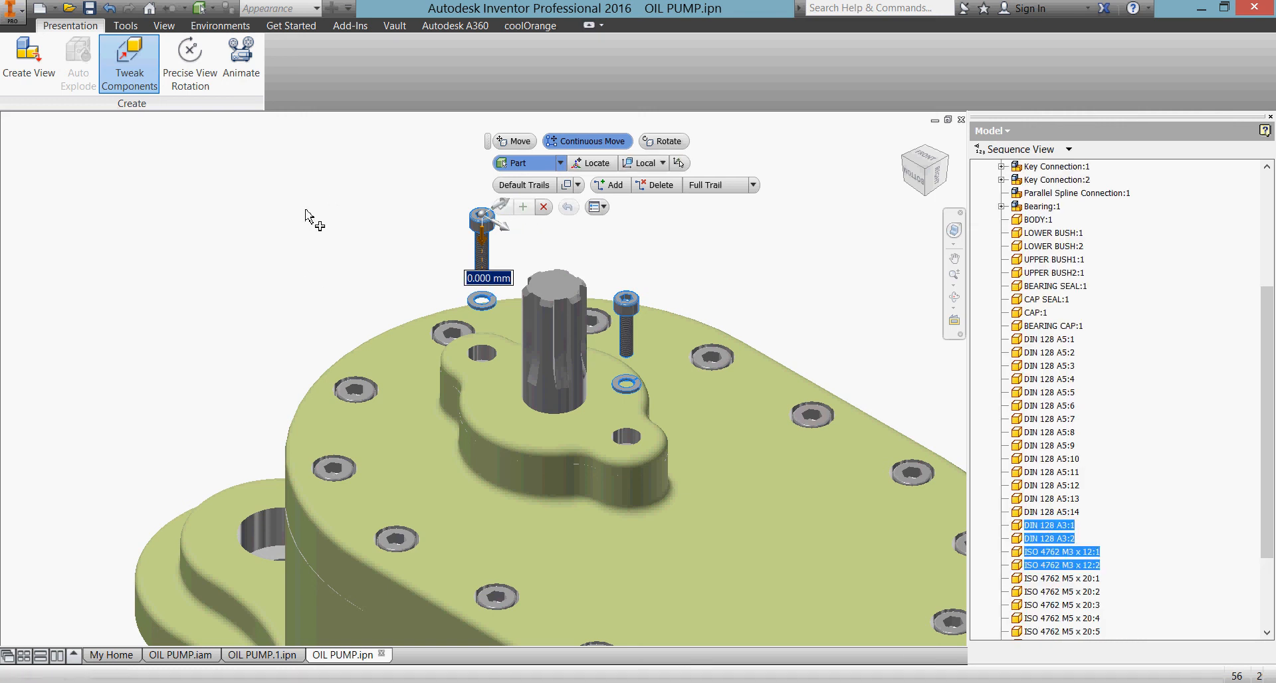
Add BEARING CAP:1 to the tweak selection and move it with the screws and washers by -23 mm along the screw axis
{"action": "left_click", "coordinate": [478, 368]}
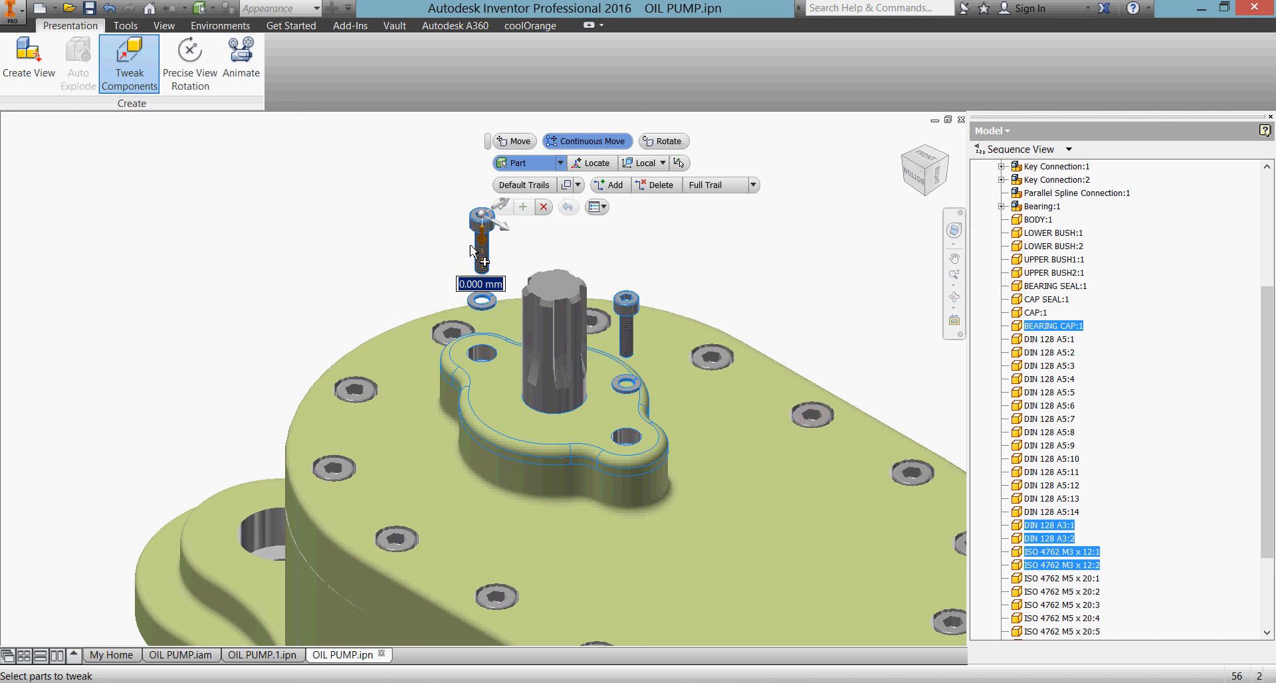
{"action": "left_click_drag", "start_coordinate": [484, 246], "coordinate": [478, 153]}
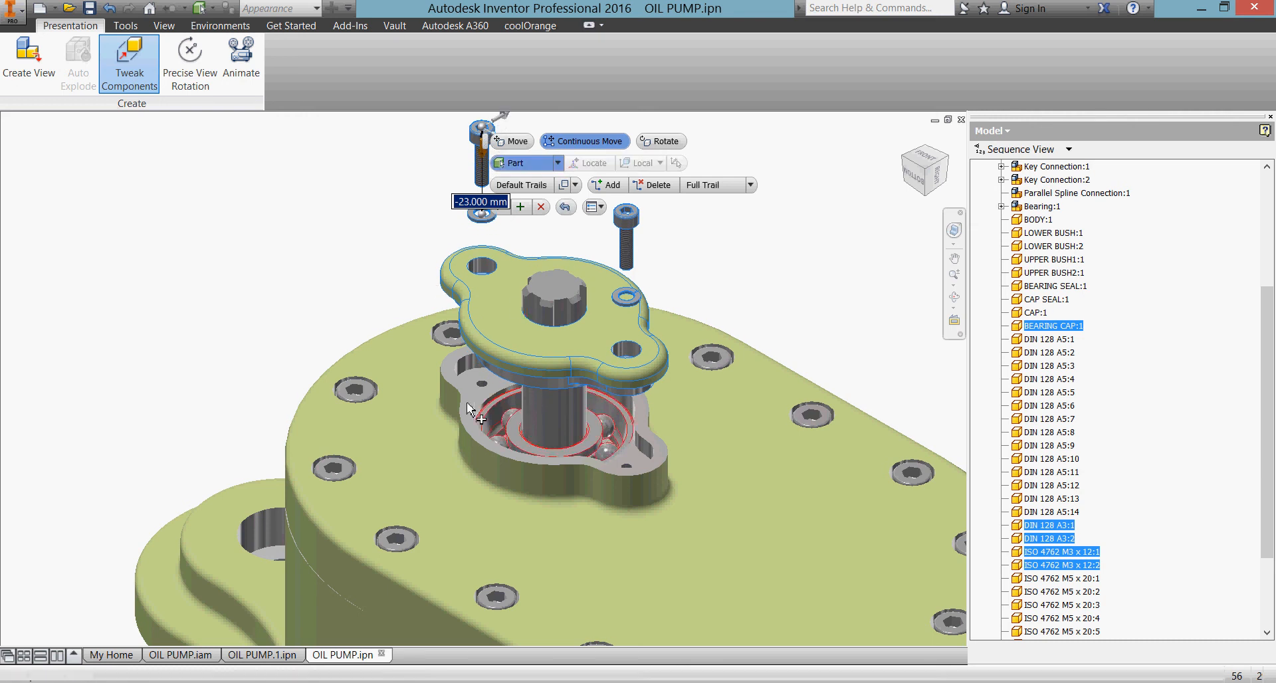
{"action": "left_click", "coordinate": [521, 208]}
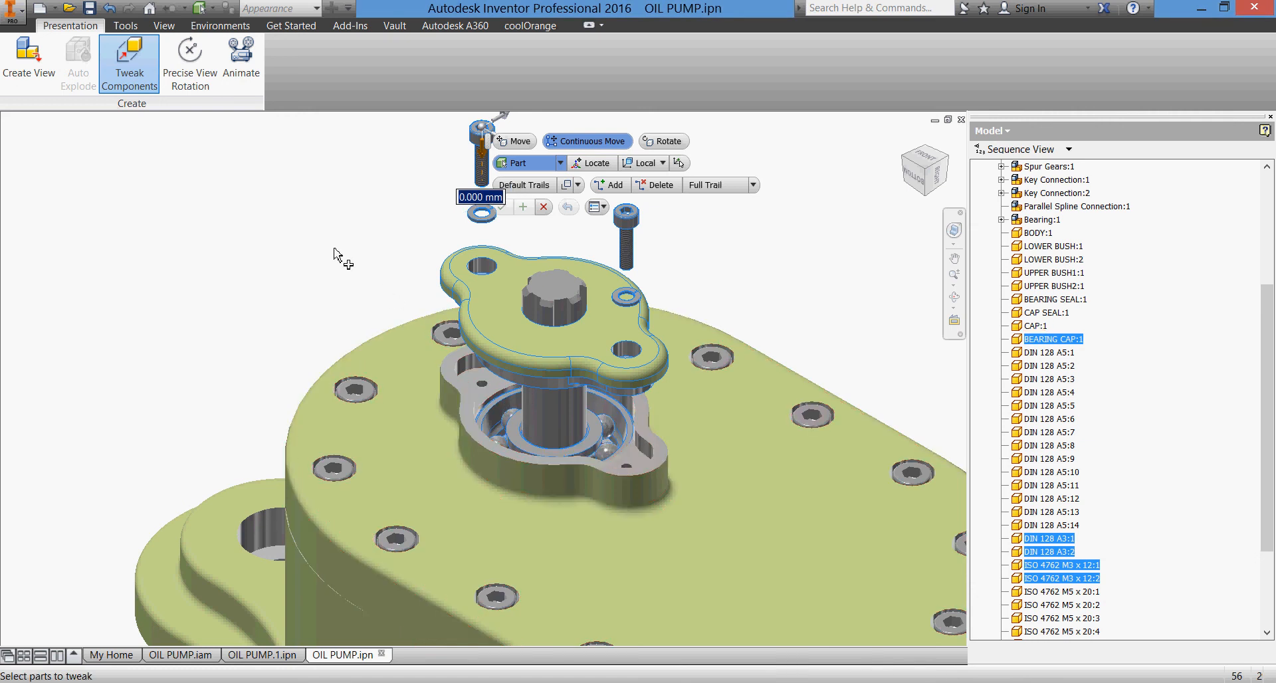
Add the bearing JIS B 1538 EN 14 14x35x8:1 to the selection and pull it up off the shaft together with the cap, washers and screws
{"action": "left_click_drag", "start_coordinate": [1271, 402], "coordinate": [1274, 436]}
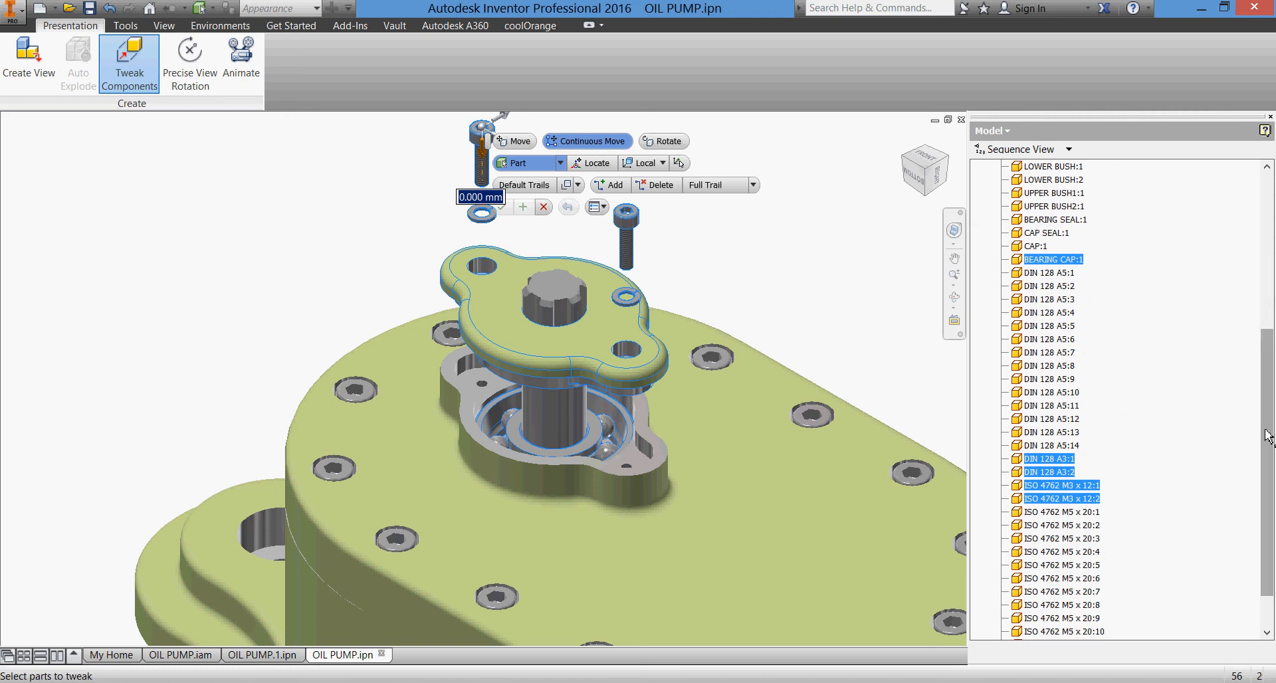
{"action": "left_click_drag", "start_coordinate": [1268, 439], "coordinate": [1267, 330]}
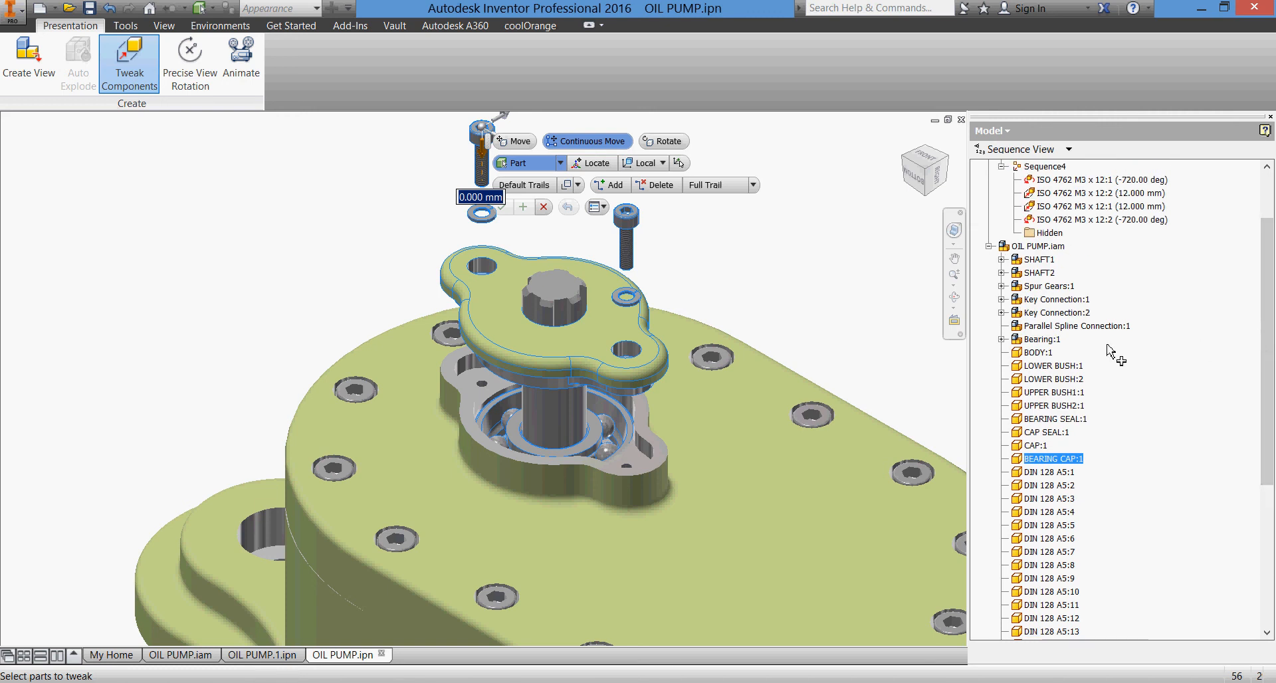
{"action": "left_click", "coordinate": [1002, 339]}
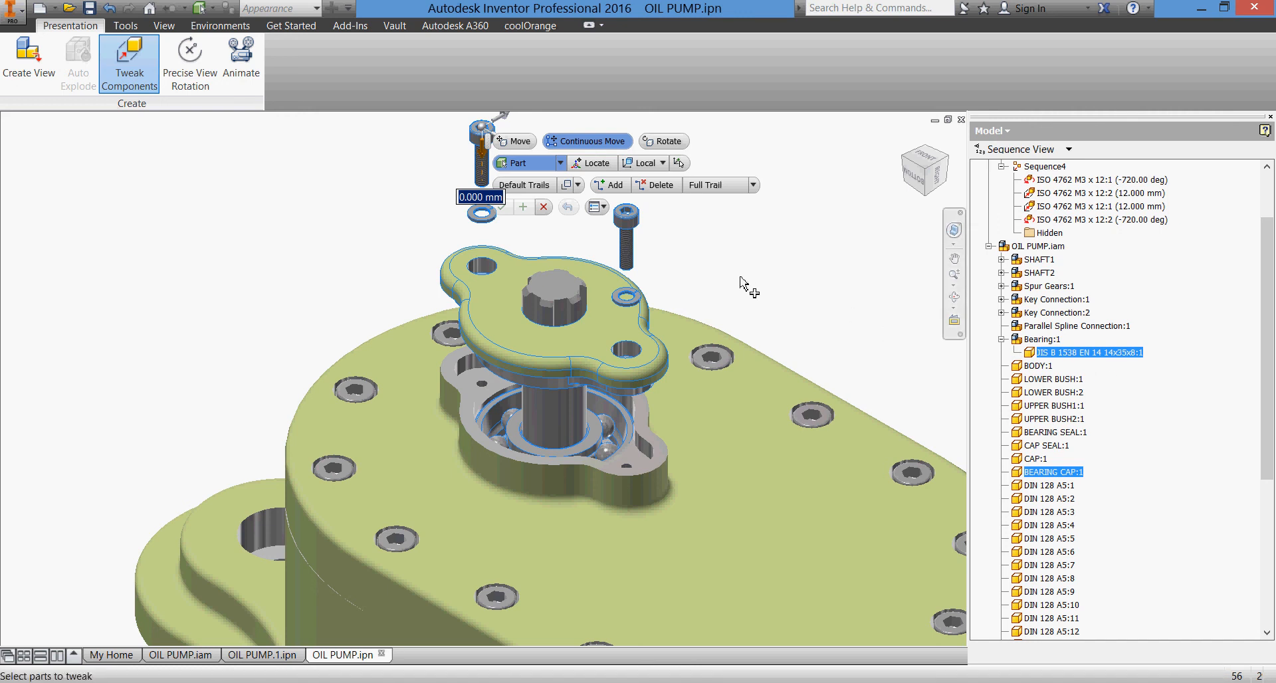
{"action": "middle_click_drag", "start_coordinate": [348, 213], "coordinate": [255, 330]}
{"action": "left_click", "coordinate": [391, 265]}
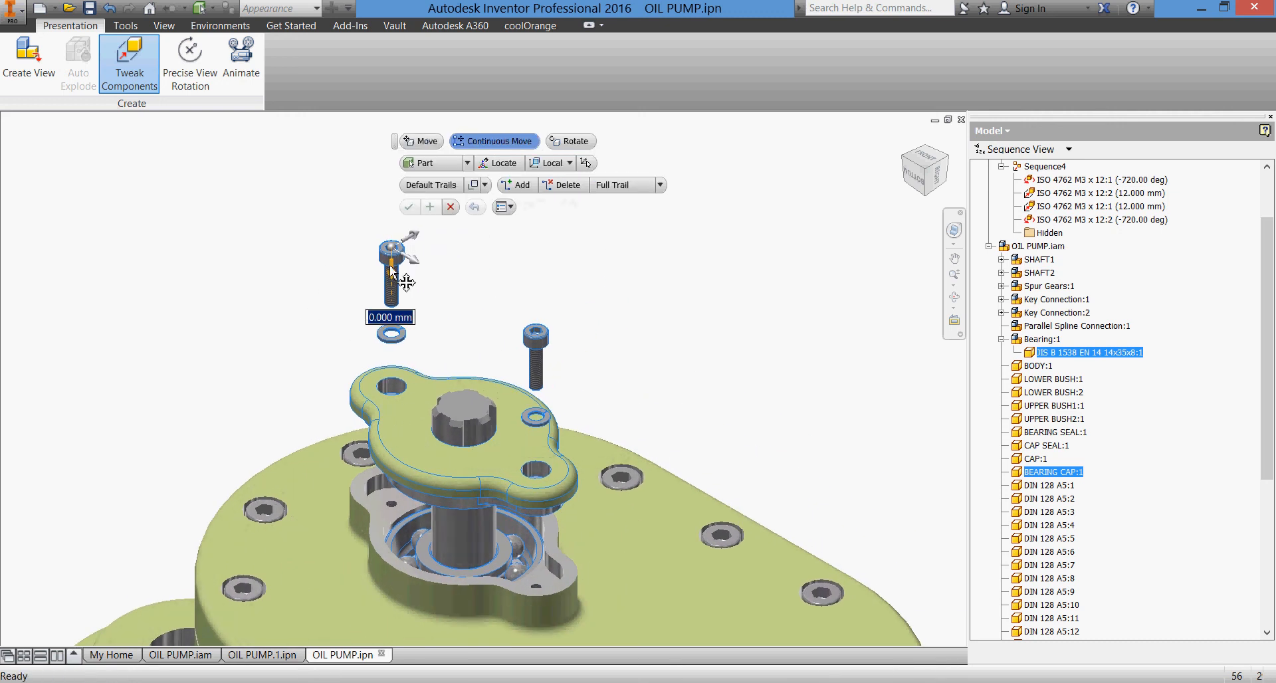
{"action": "left_click_drag", "start_coordinate": [391, 269], "coordinate": [388, 108]}
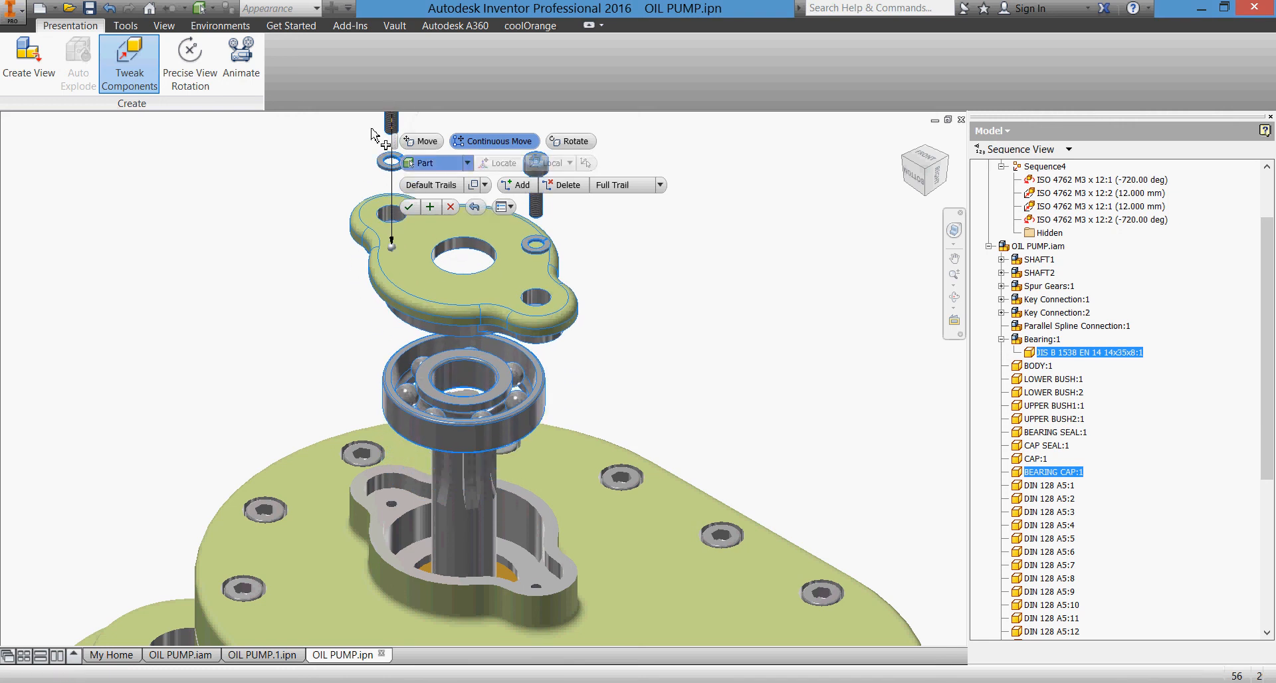
{"action": "left_click", "coordinate": [409, 209]}
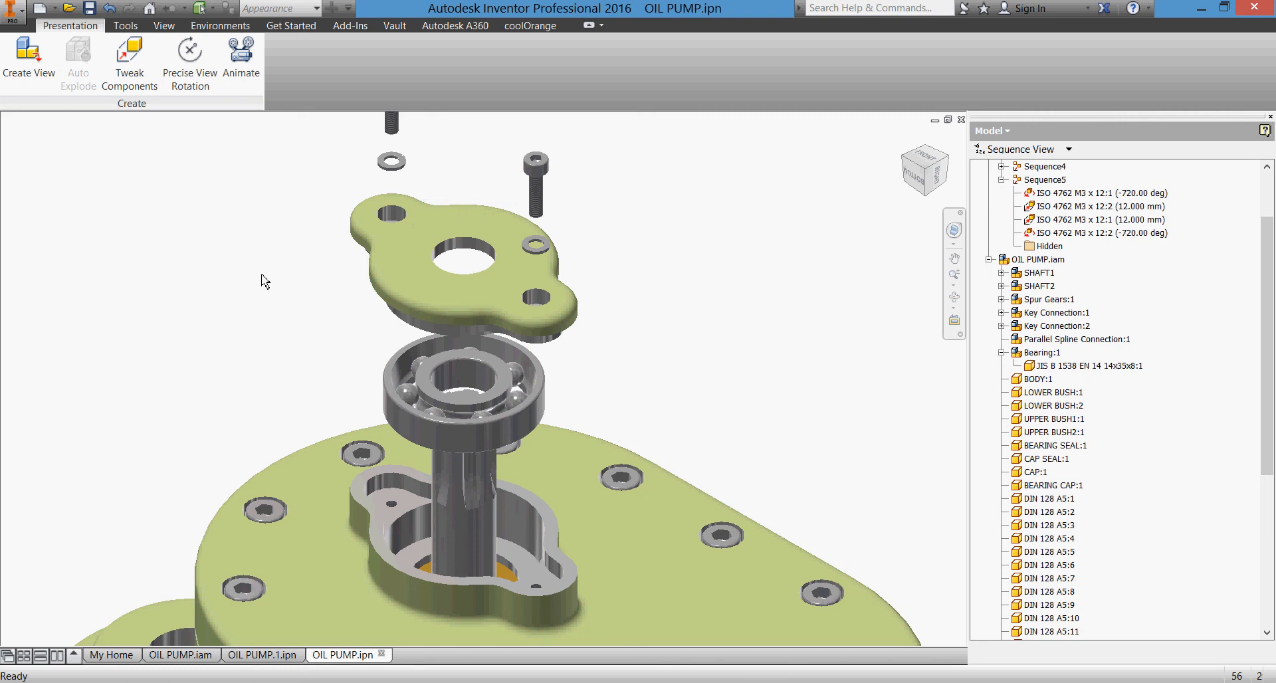
Play the whole cap and bearing disassembly animation once, reset it, and save the presentation
{"action": "scroll", "coordinate": [265, 282], "scroll_direction": "up", "scroll_amount": 2}
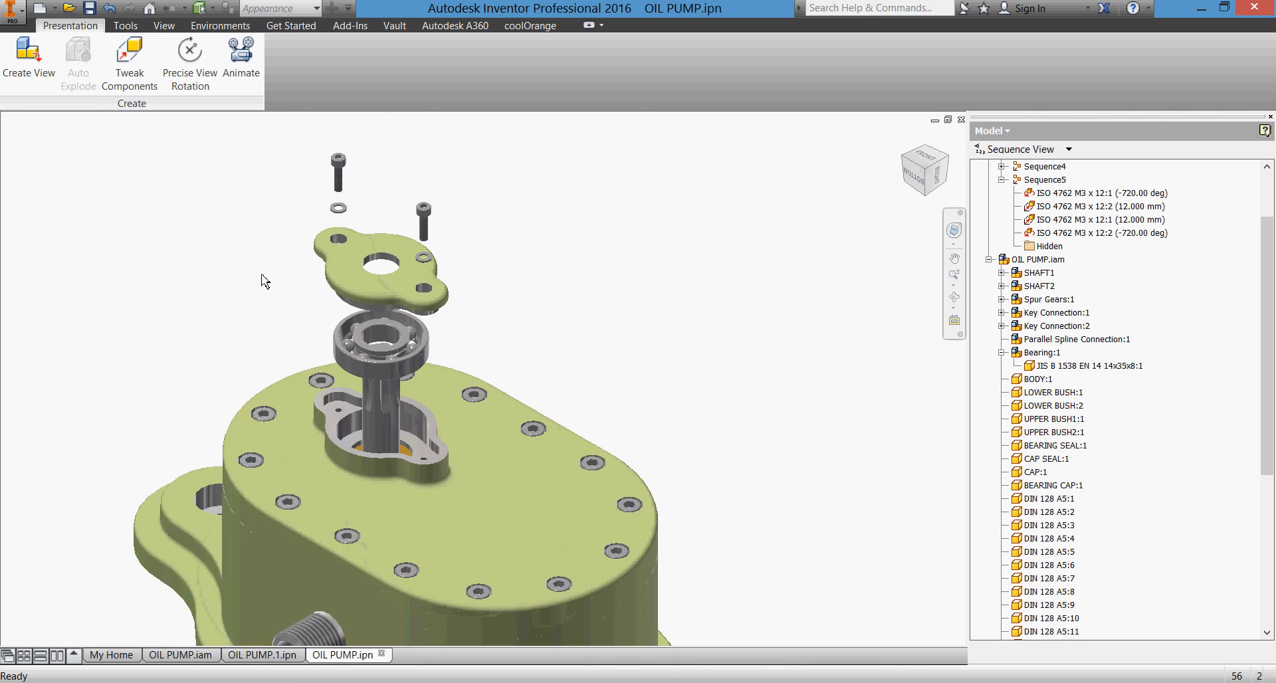
{"action": "left_click", "coordinate": [241, 60]}
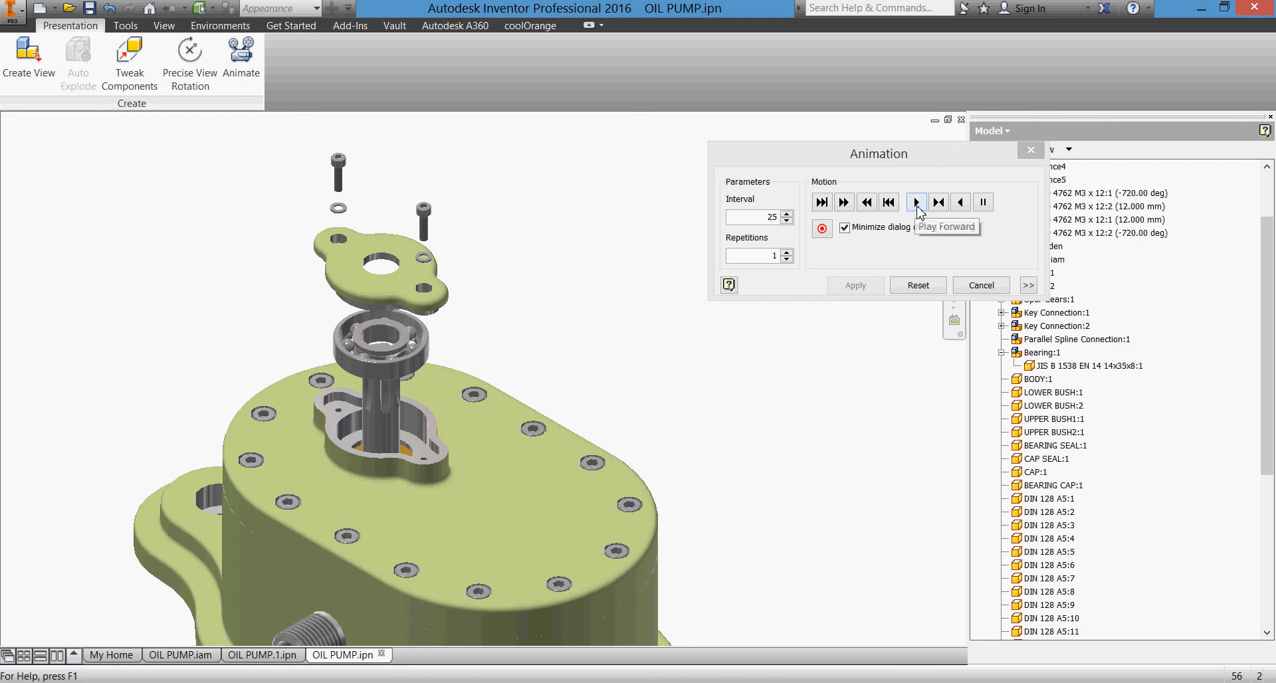
{"action": "left_click", "coordinate": [916, 203]}
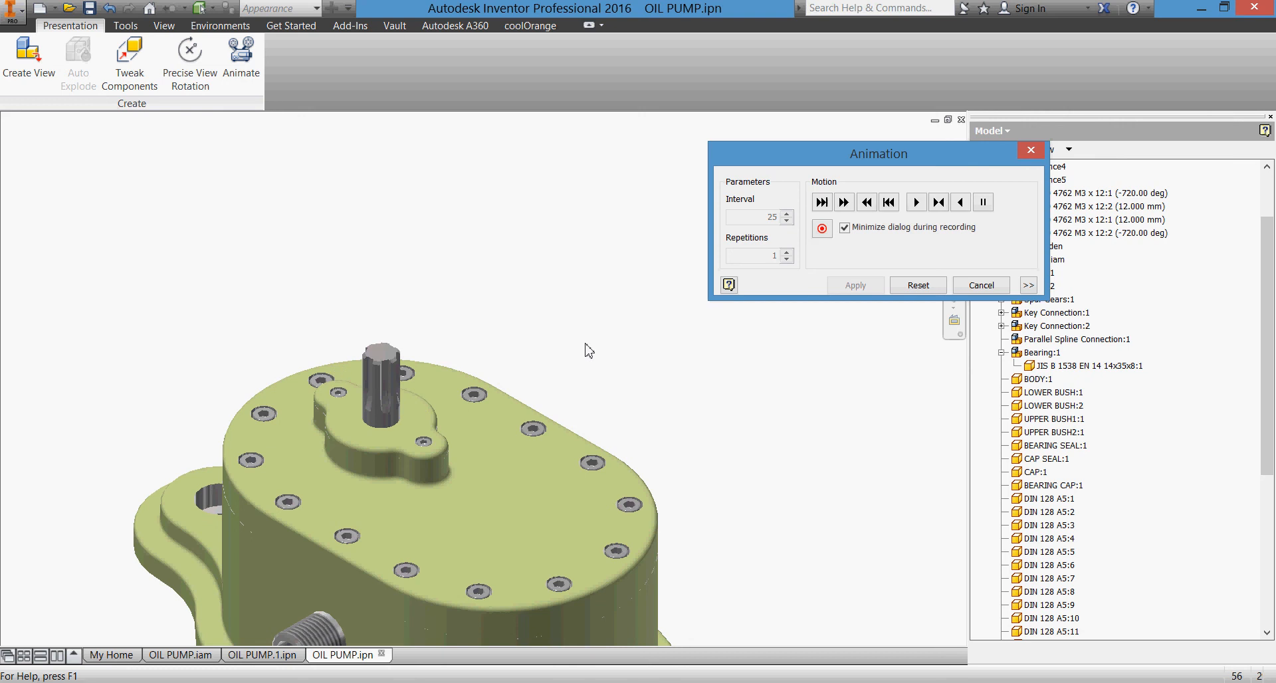
{"action": "left_click", "coordinate": [922, 288]}
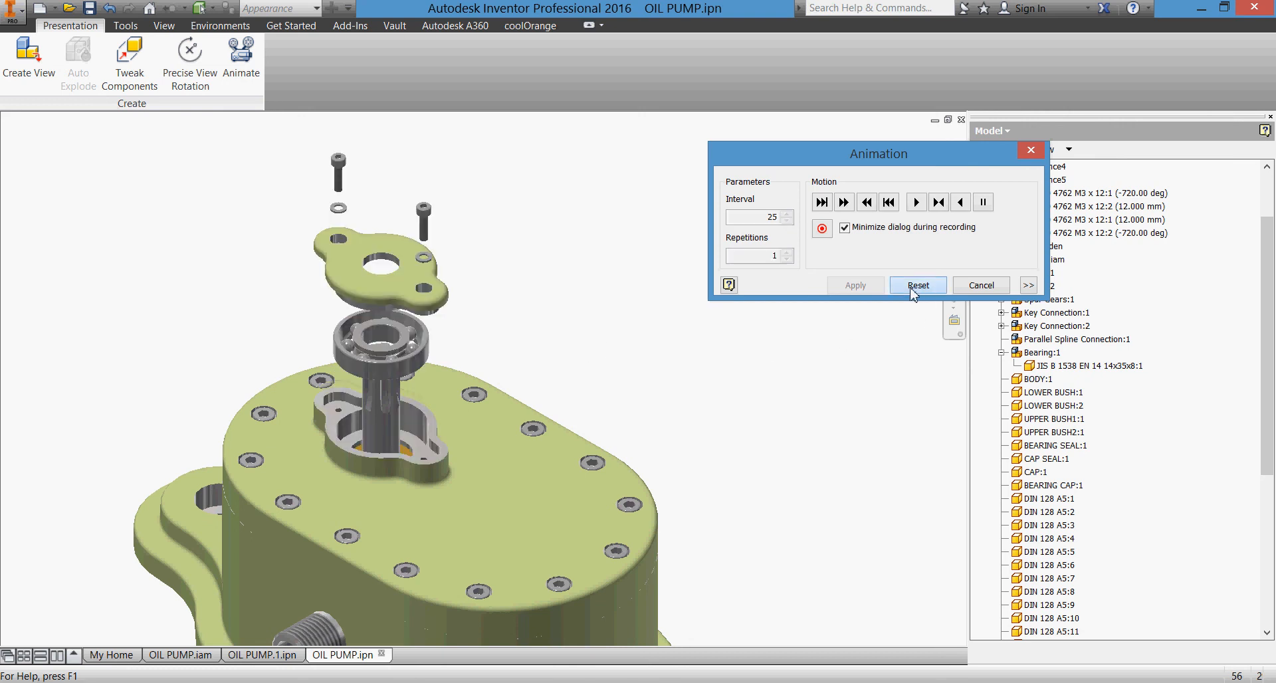
{"action": "left_click", "coordinate": [89, 9]}
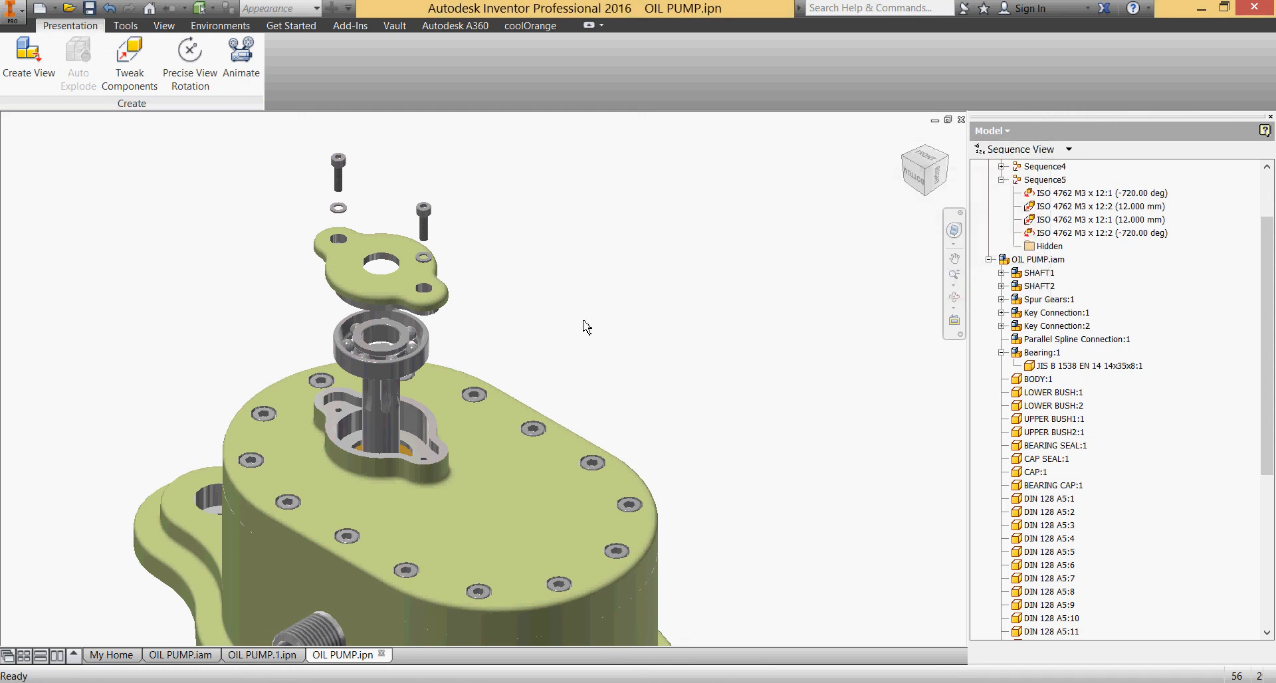
{"action": "middle_click_drag", "start_coordinate": [578, 321], "coordinate": [560, 262]}
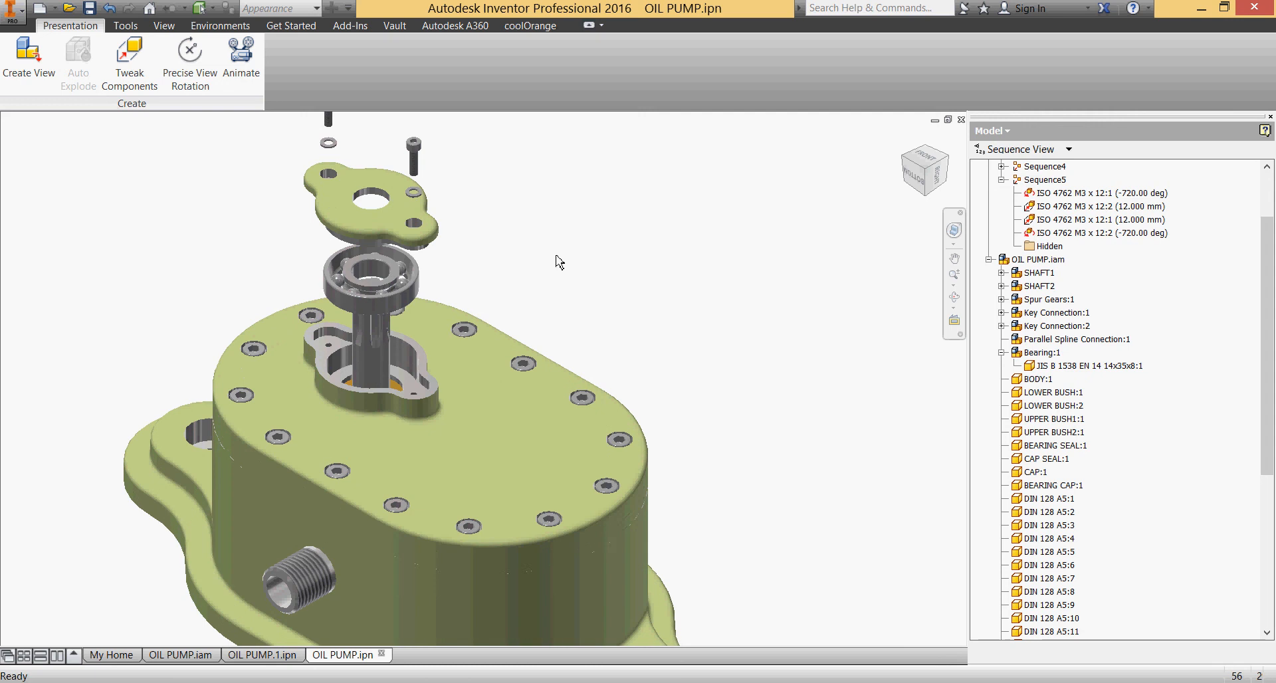